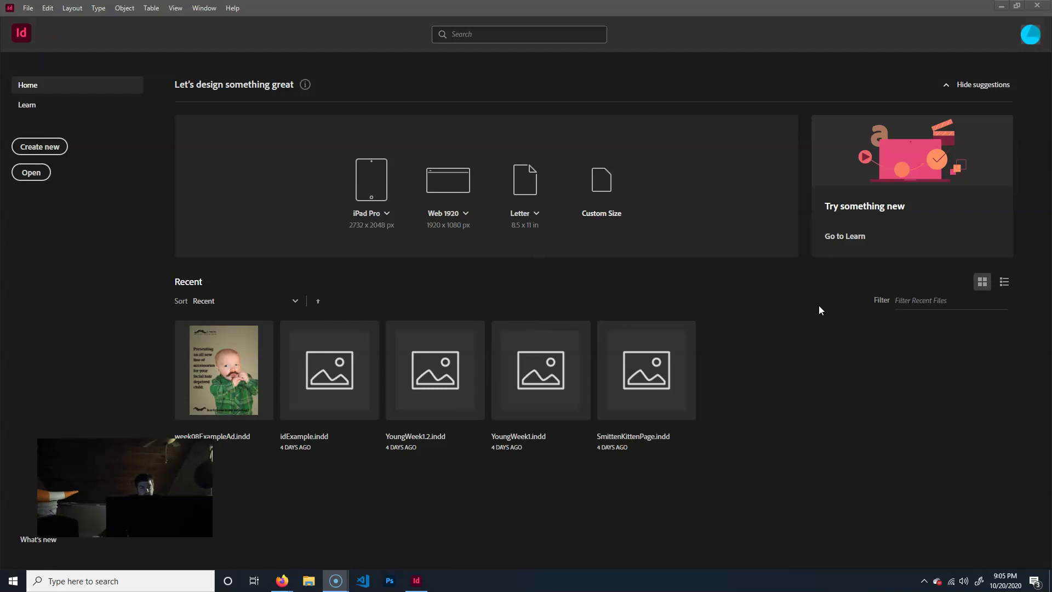
# Create a new Letter-size 8.5 × 11 in document from the Home screen preset
pyautogui.click(815, 303)
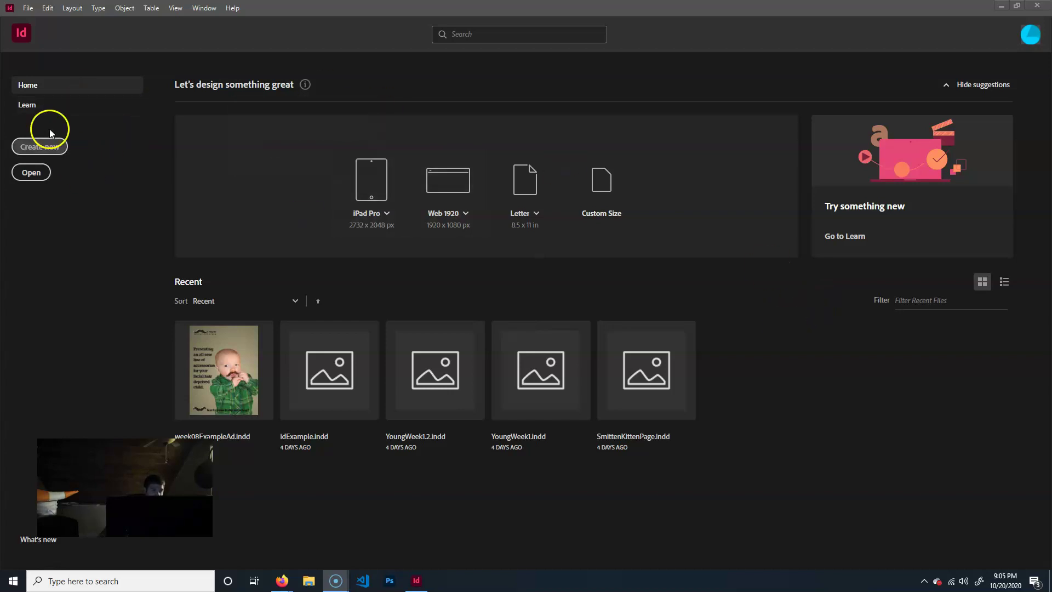
pyautogui.click(40, 147)
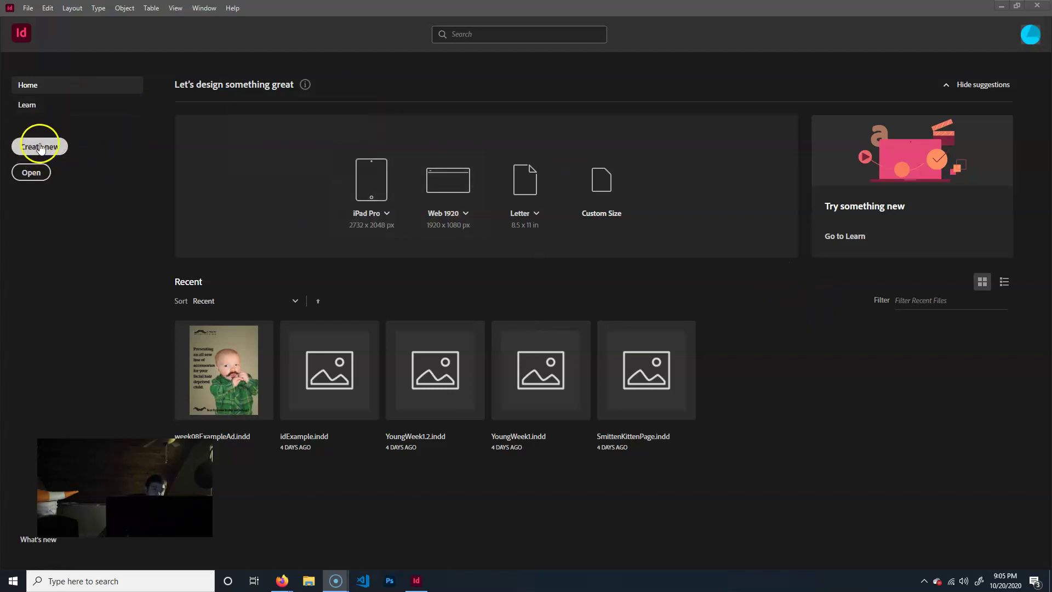
pyautogui.click(527, 187)
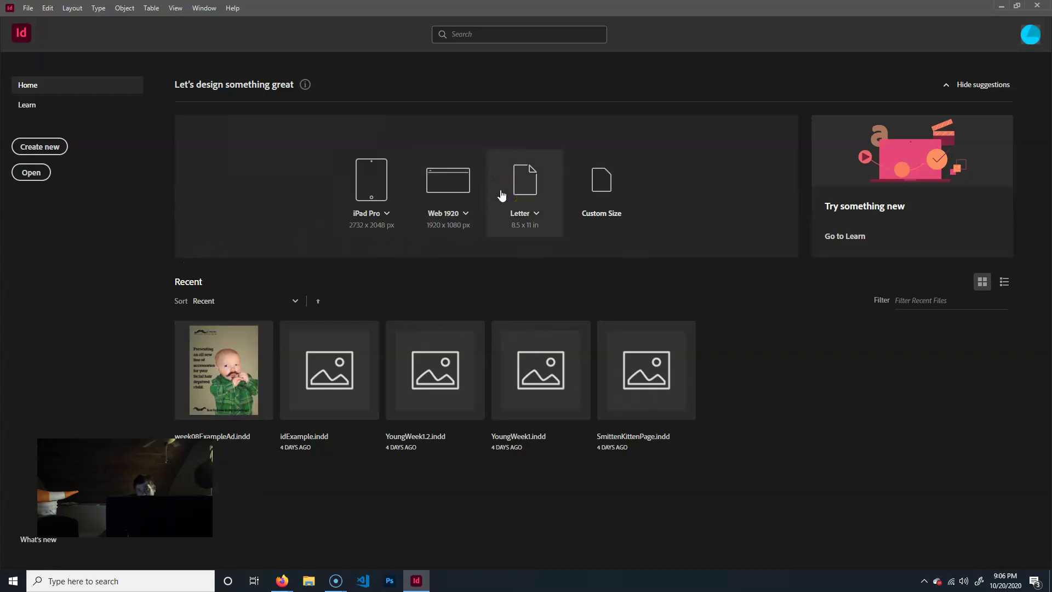
pyautogui.click(761, 386)
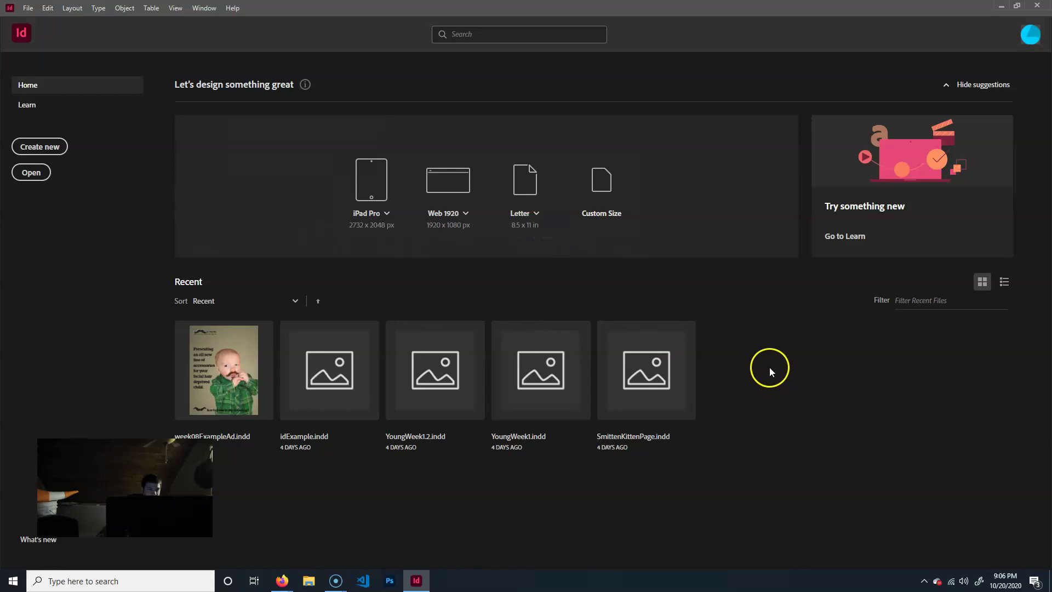
pyautogui.click(531, 169)
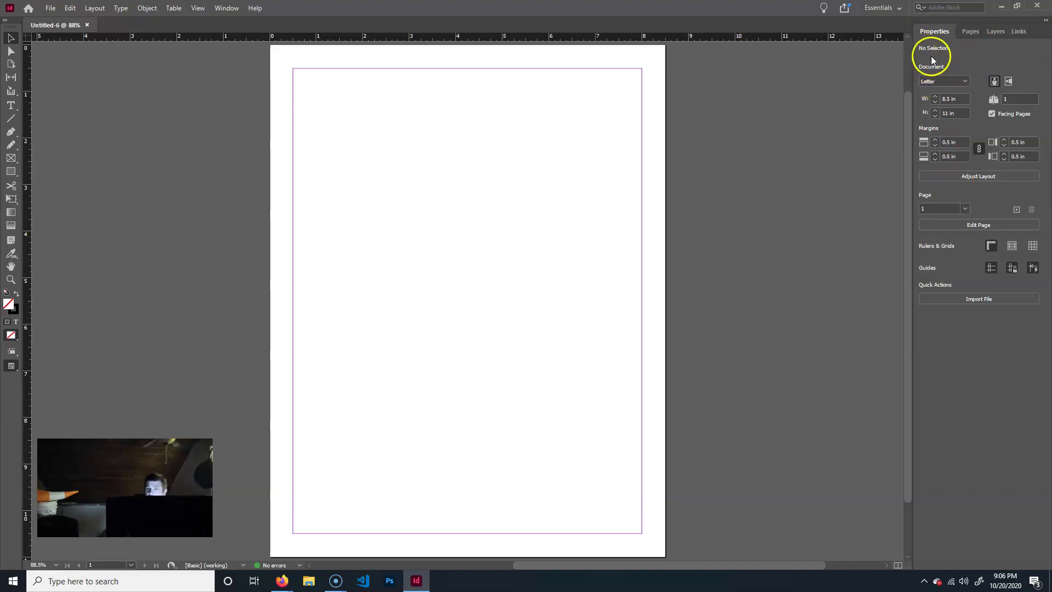
# Turn off Facing Pages and show the Pages panel listing A-Master and one page
pyautogui.click(993, 116)
pyautogui.click(1011, 110)
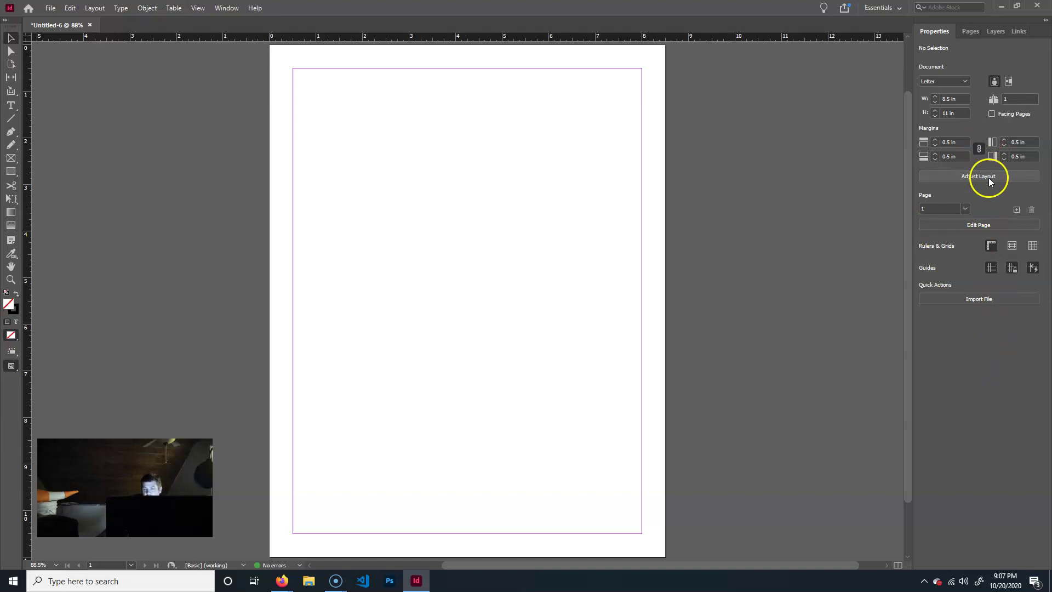
pyautogui.click(967, 31)
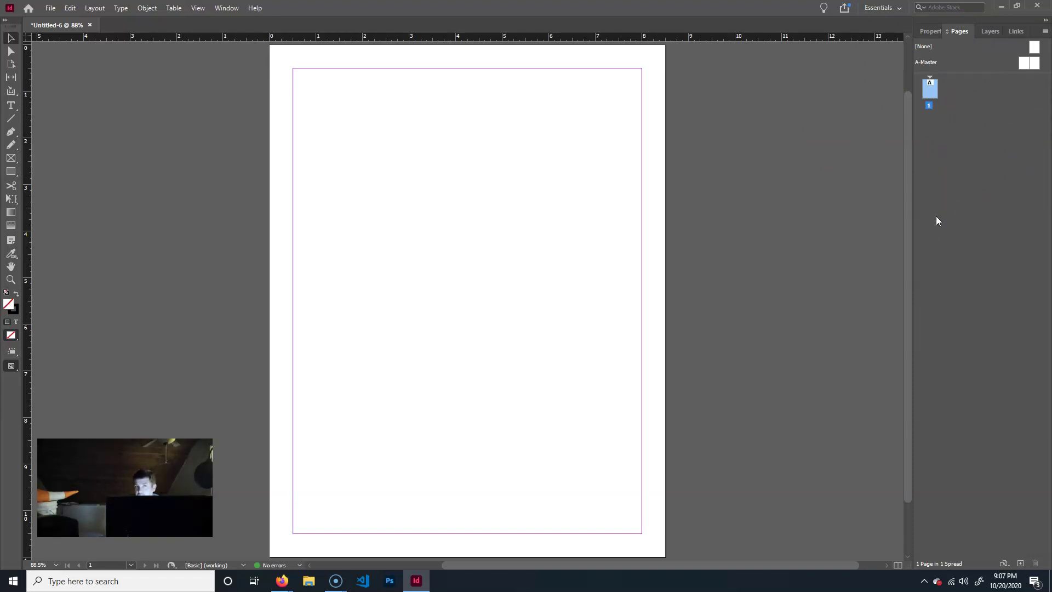
pyautogui.click(965, 231)
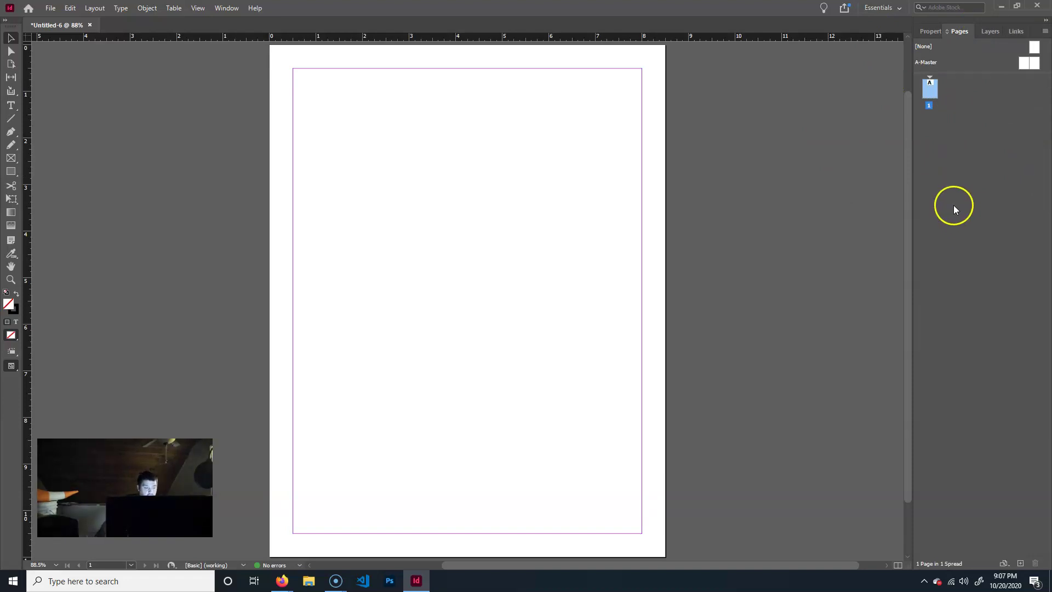
# In Firefox, open the DI I/II Class 09 Interactive Design page and scroll to Color Design
pyautogui.click(339, 542)
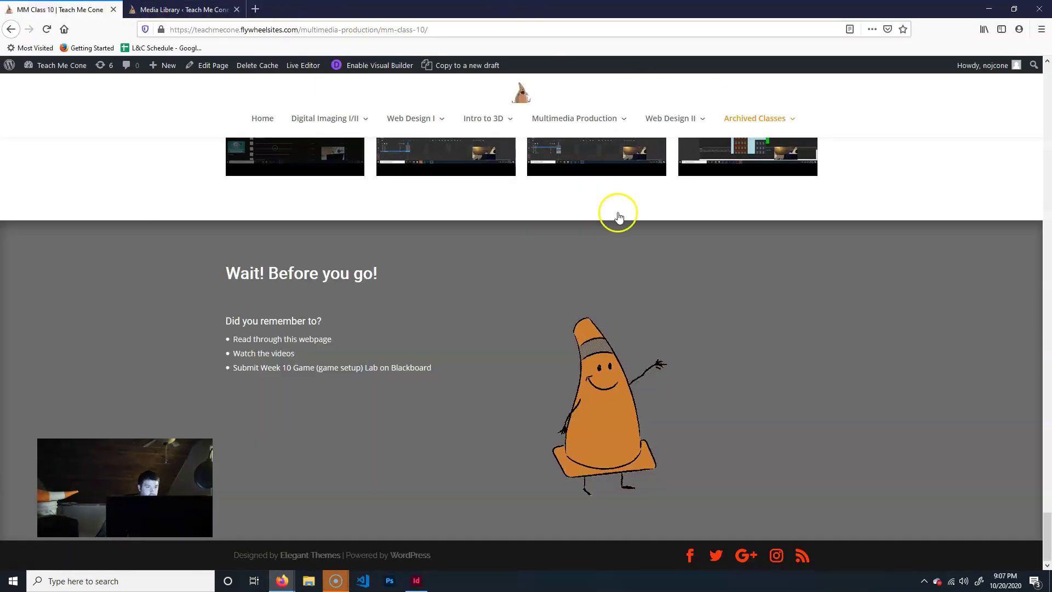
pyautogui.scroll(4, 928, 169)
pyautogui.moveTo(747, 122)
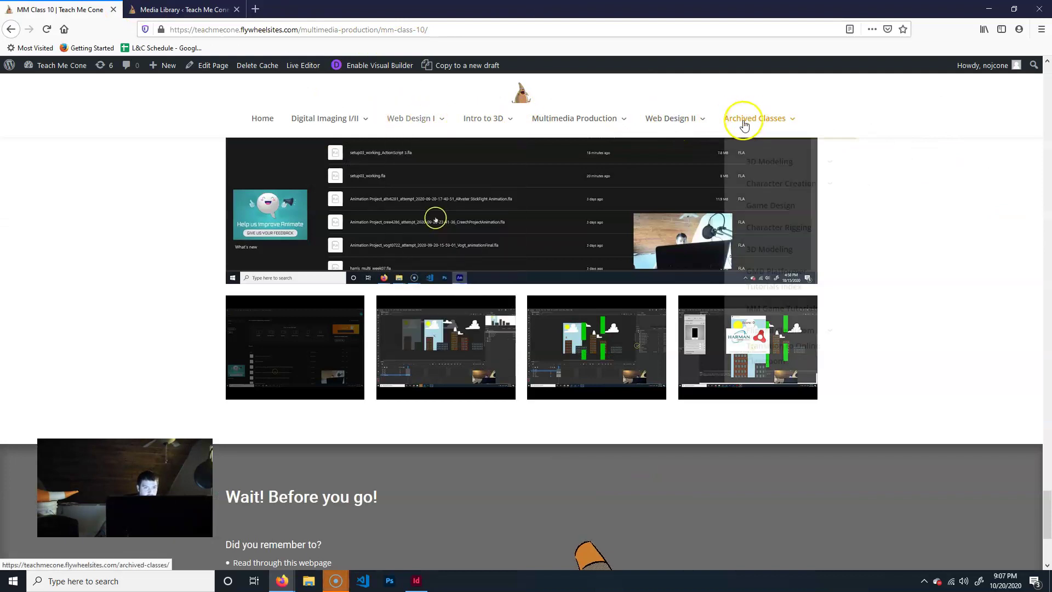
pyautogui.moveTo(748, 346)
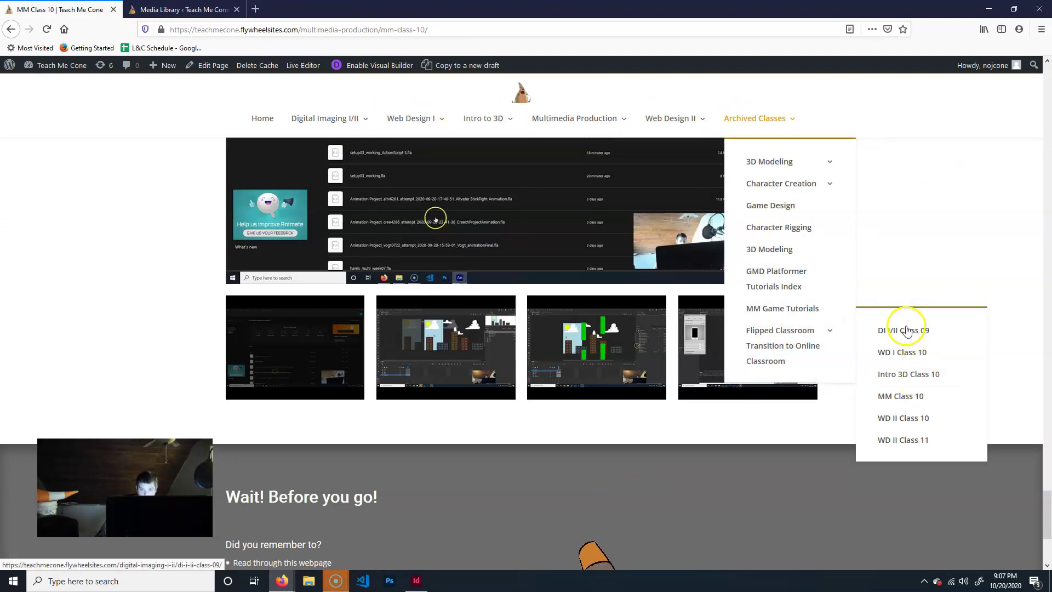
pyautogui.click(938, 390)
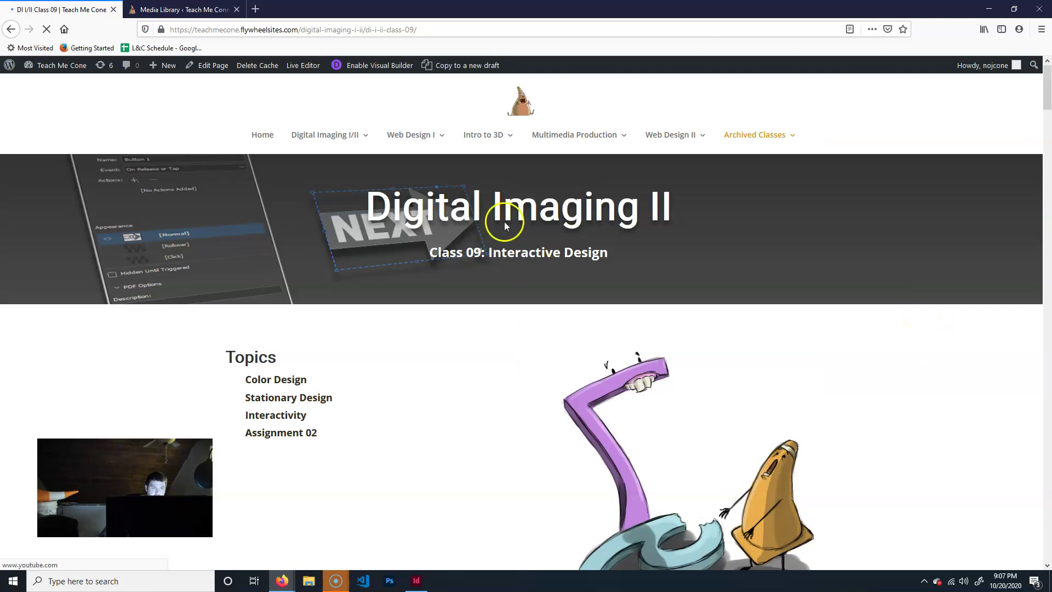
pyautogui.scroll(-20, 521, 362)
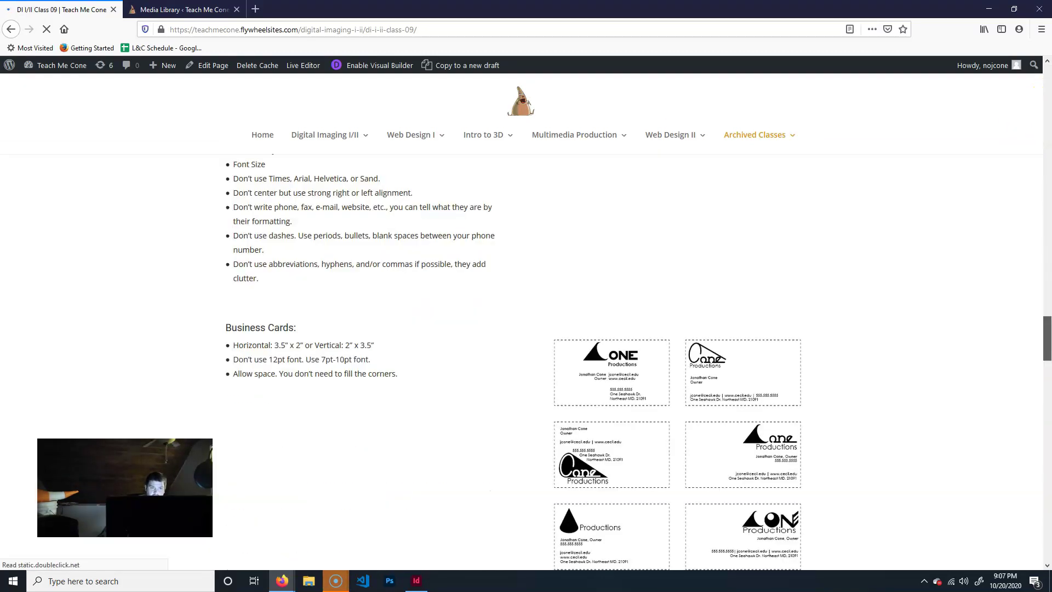
pyautogui.moveTo(1047, 357); pyautogui.dragTo(1048, 148)
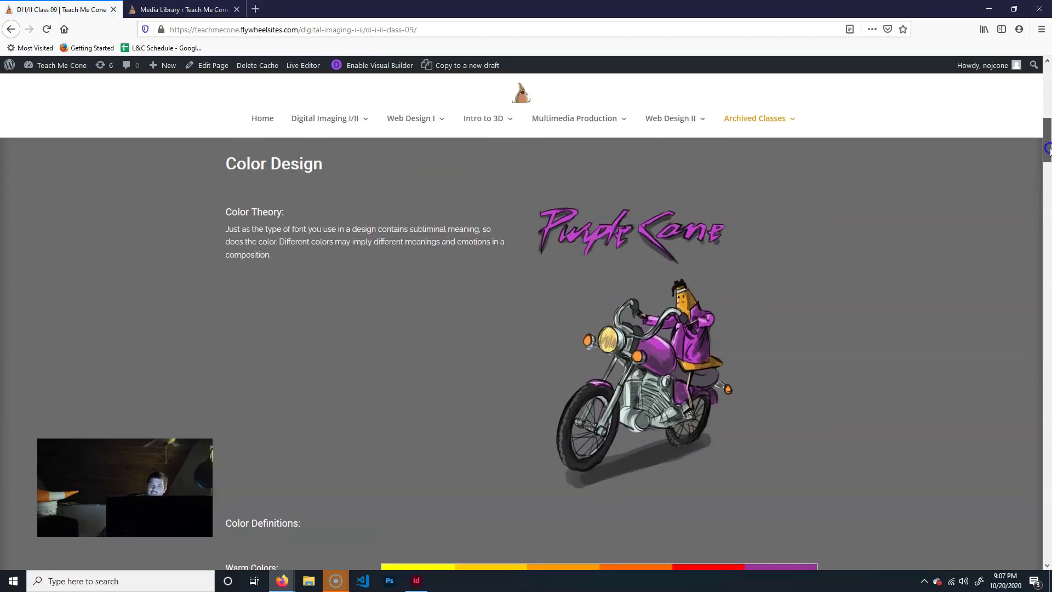
# Scroll the Class 09 page down to the Business Cards example designs
pyautogui.moveTo(1048, 148); pyautogui.dragTo(1030, 366)
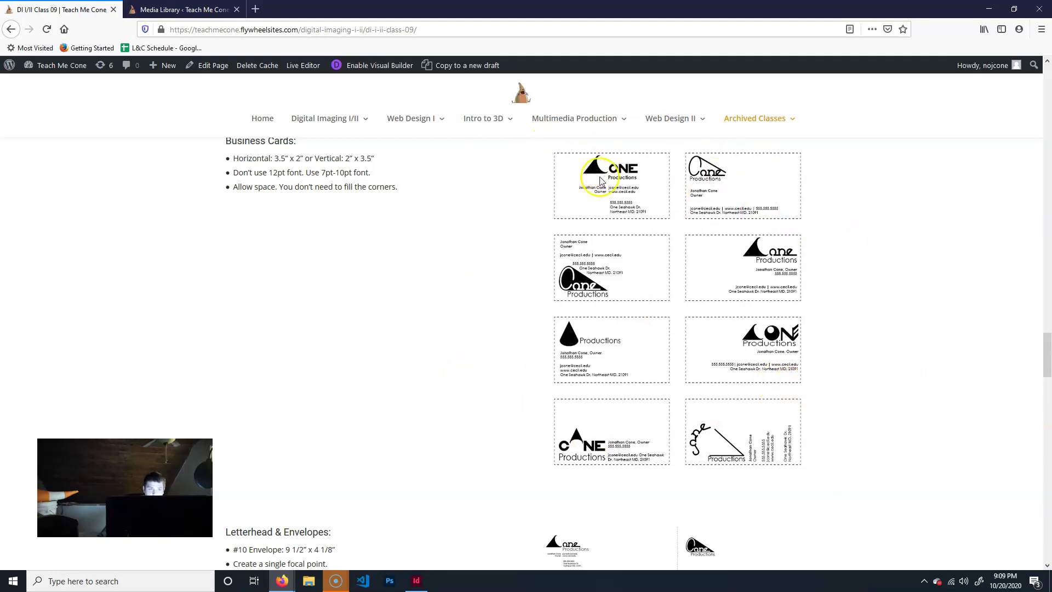
pyautogui.moveTo(609, 176)
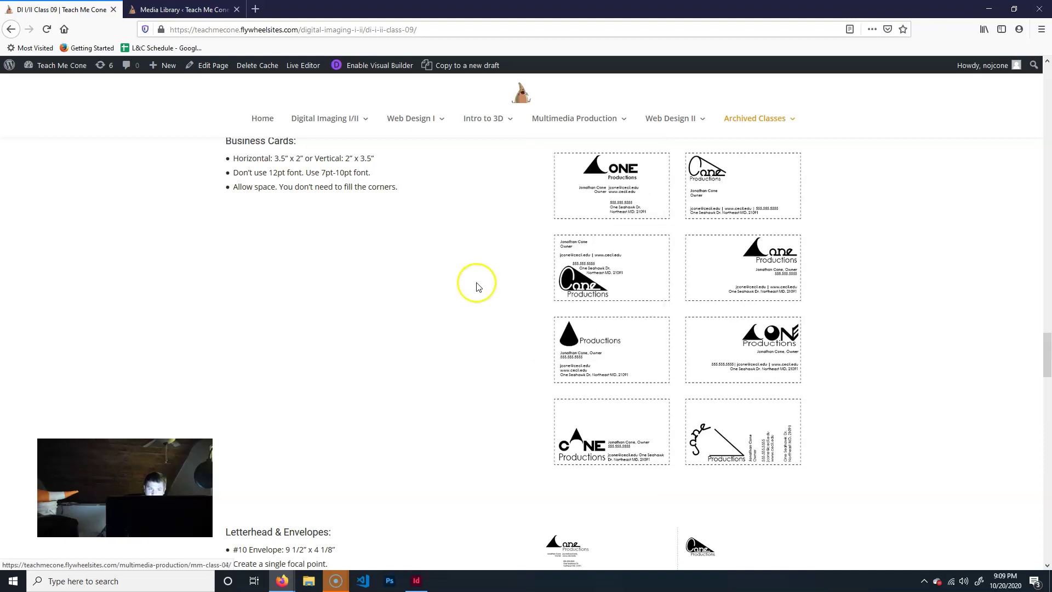
pyautogui.scroll(3, 477, 284)
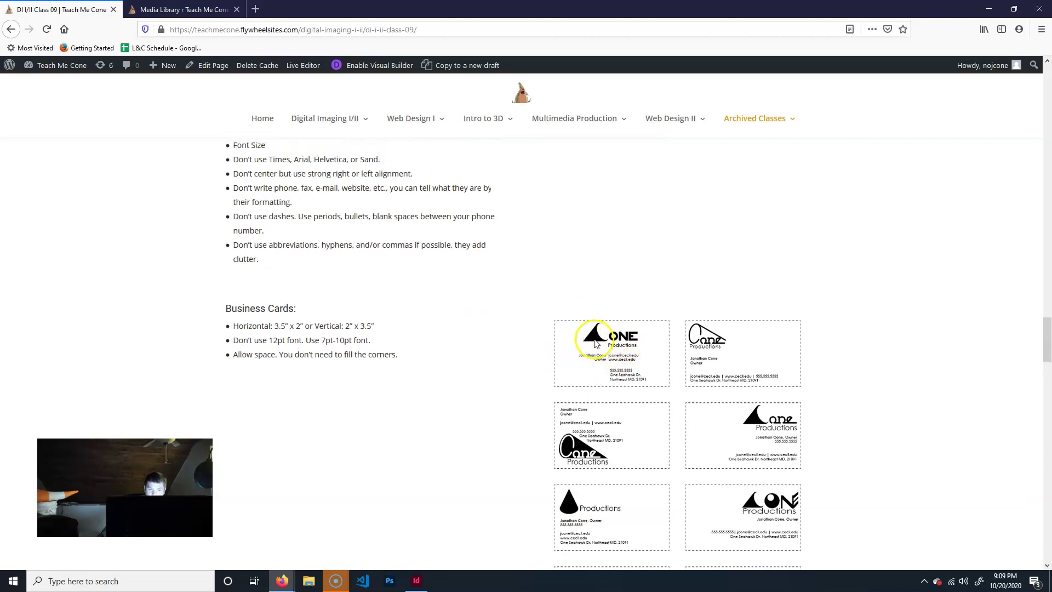
pyautogui.scroll(-2, 521, 401)
pyautogui.scroll(-1, 520, 401)
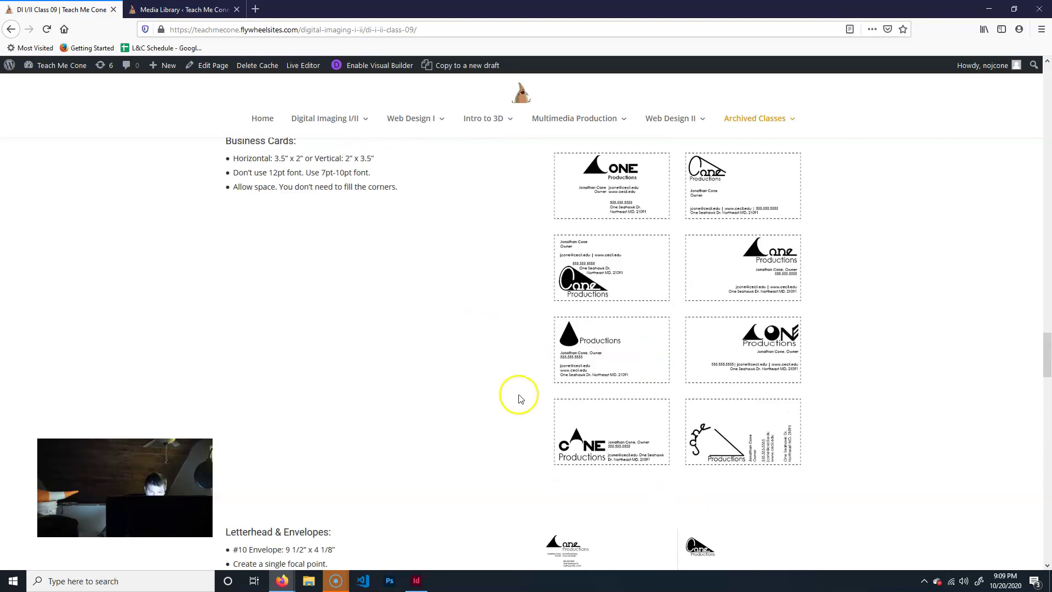
pyautogui.scroll(2, 521, 398)
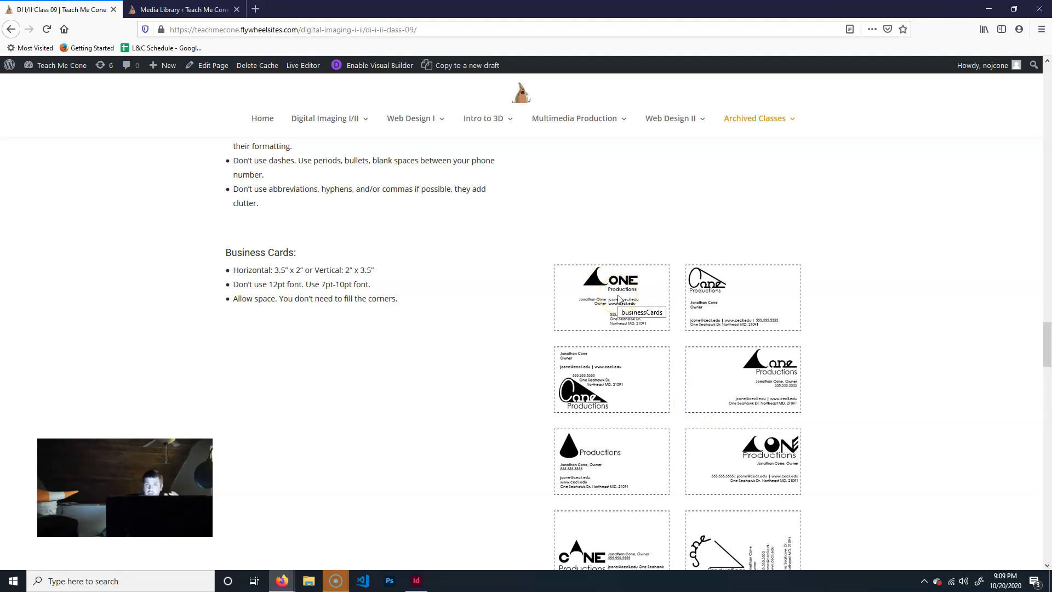
pyautogui.click(569, 322)
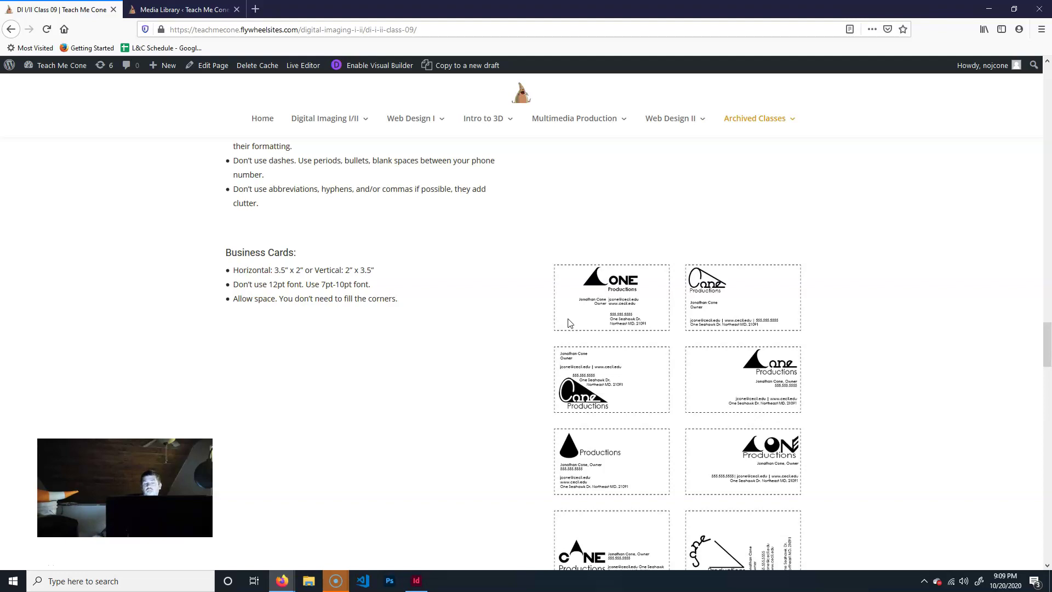
# Switch back to the blank Untitled-6 InDesign document
pyautogui.click(419, 580)
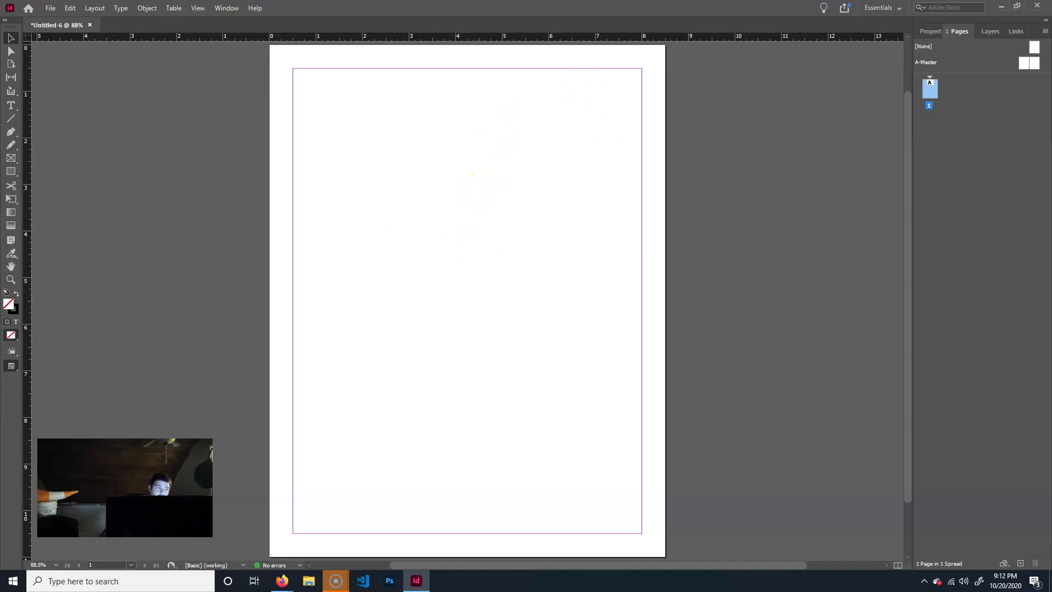
# Browse the Pen, Pencil, Line and shape tool variants, then show the Letter document's properties
pyautogui.click(11, 133)
pyautogui.click(13, 134)
pyautogui.moveTo(13, 134)
pyautogui.mouseDown()
pyautogui.moveTo(92, 167)
pyautogui.moveTo(22, 137)
pyautogui.mouseUp()
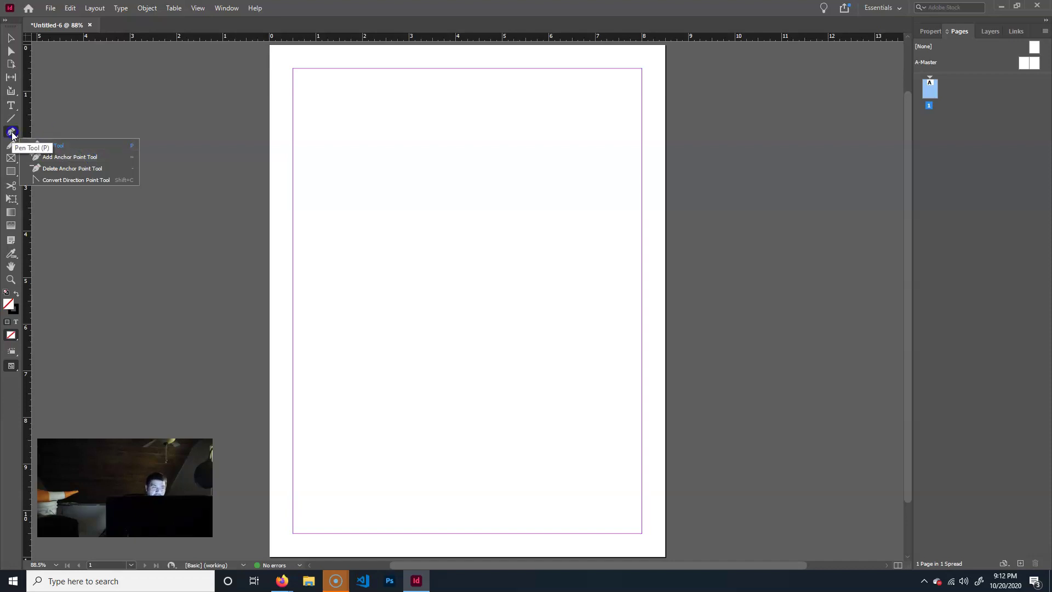
pyautogui.click(11, 146)
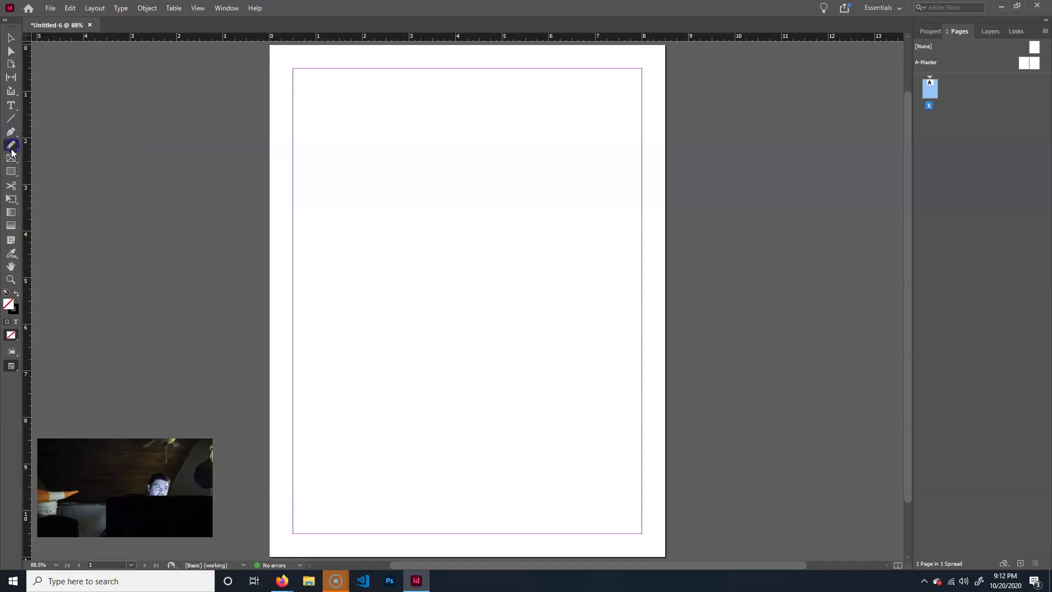
pyautogui.click(12, 144)
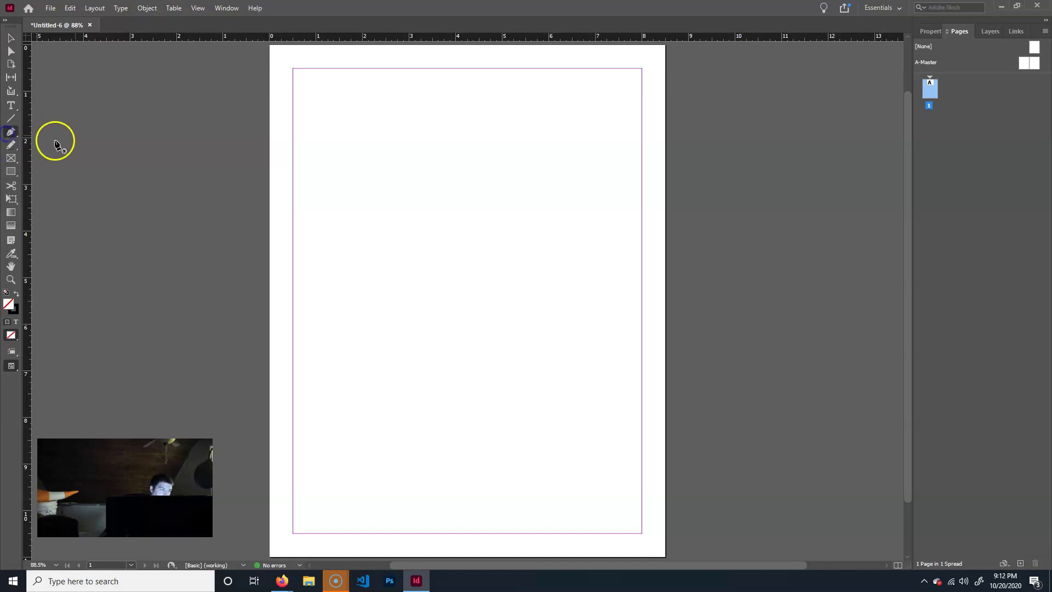
pyautogui.click(12, 117)
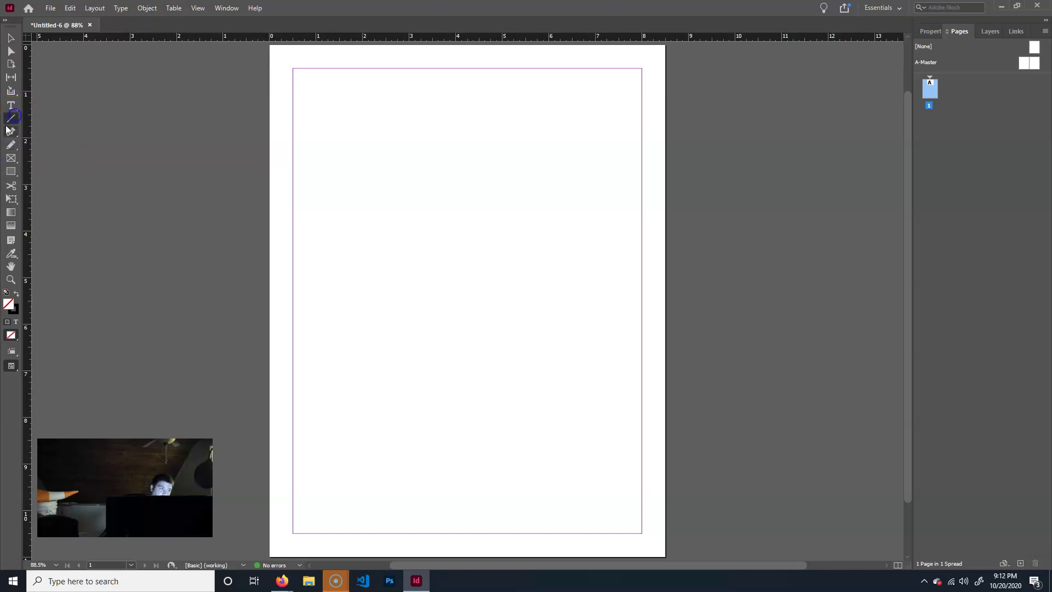
pyautogui.moveTo(11, 171)
pyautogui.mouseDown()
pyautogui.moveTo(86, 187)
pyautogui.moveTo(74, 198)
pyautogui.moveTo(11, 173)
pyautogui.mouseUp()
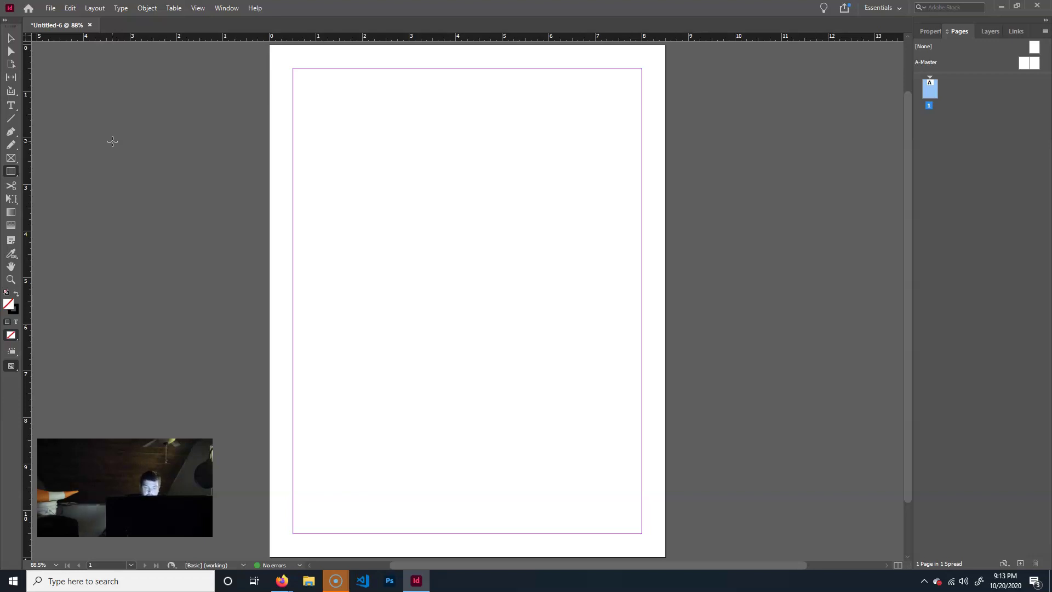
pyautogui.moveTo(11, 172); pyautogui.dragTo(50, 183)
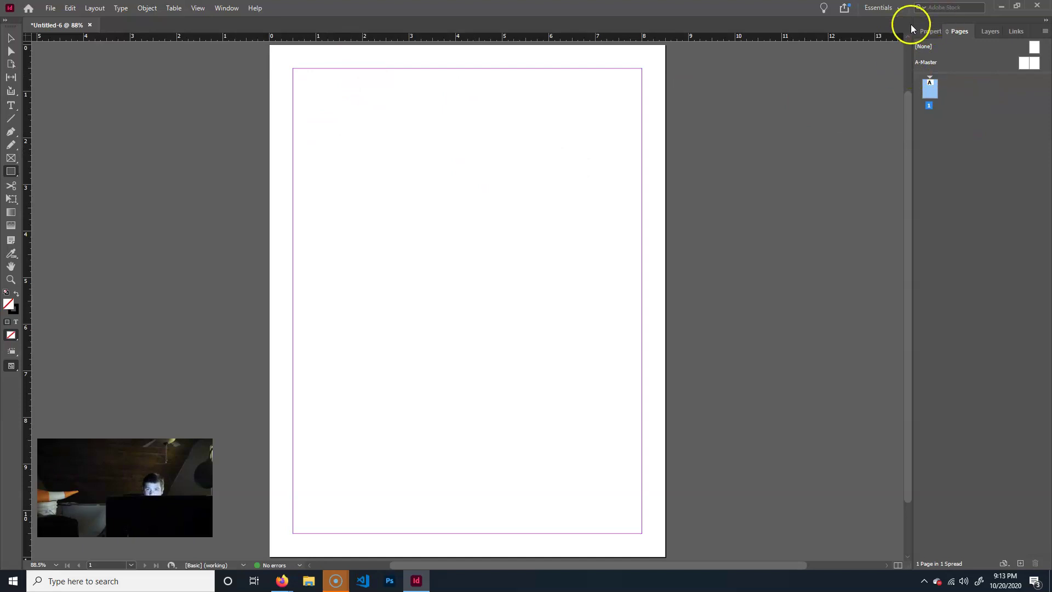
pyautogui.click(932, 32)
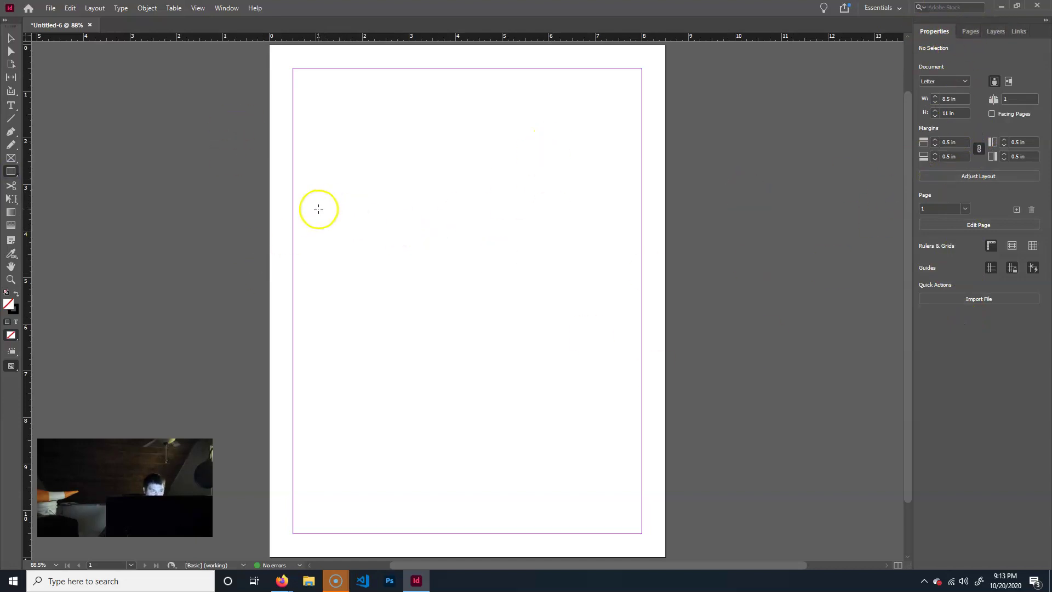
# Draw a rectangle near the page's upper left with no stroke and a black fill
pyautogui.moveTo(307, 236); pyautogui.dragTo(408, 182)
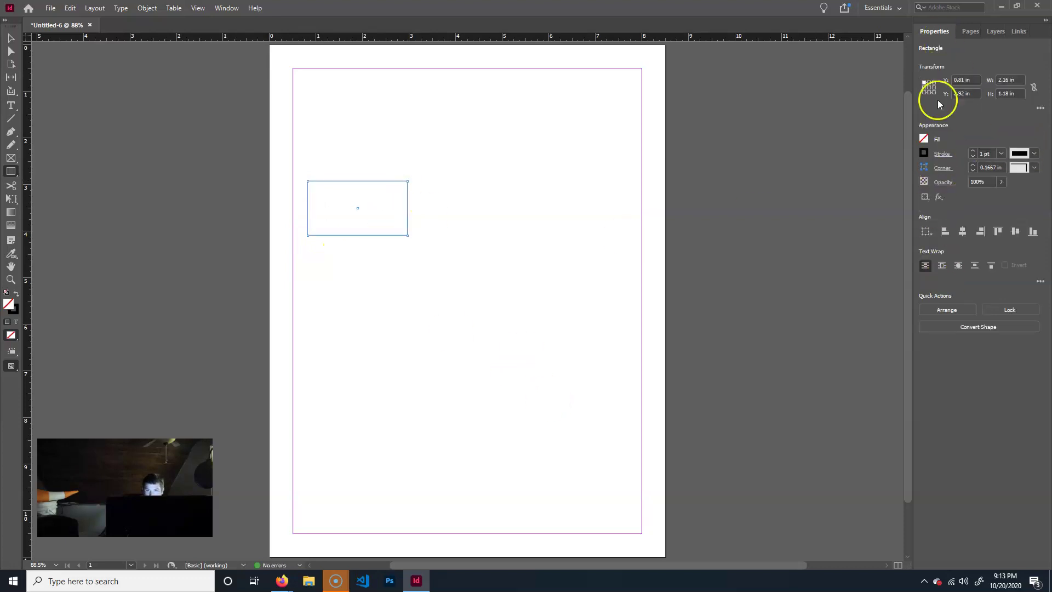
pyautogui.click(924, 153)
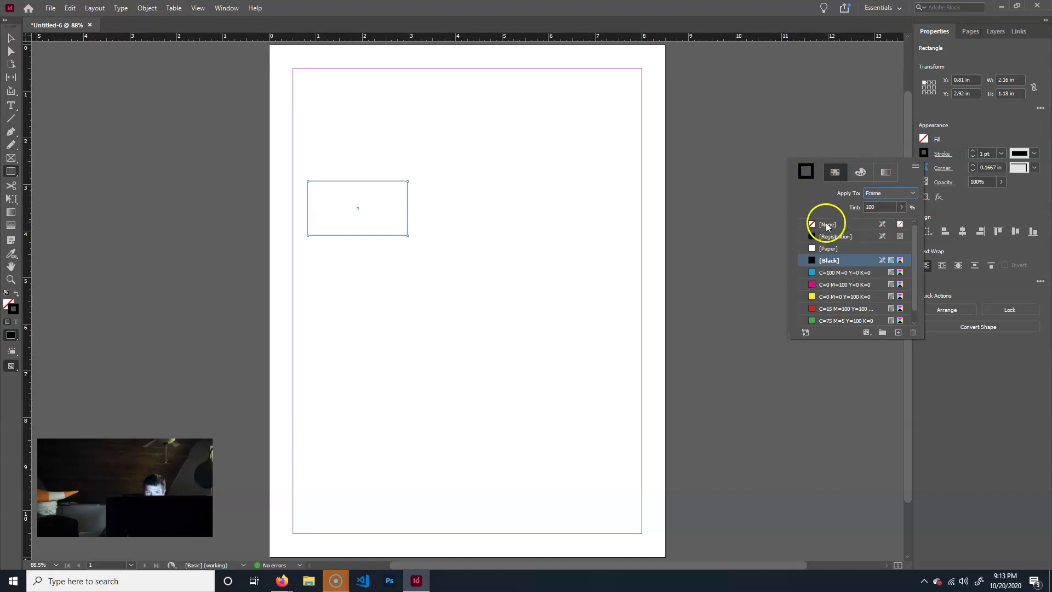
pyautogui.click(823, 224)
pyautogui.click(923, 139)
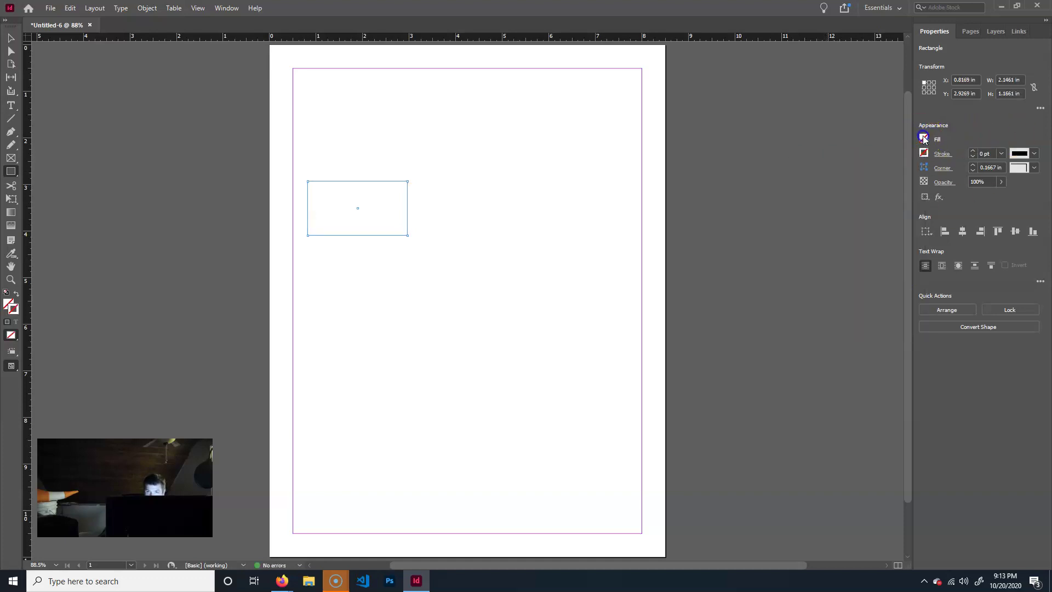
pyautogui.click(925, 139)
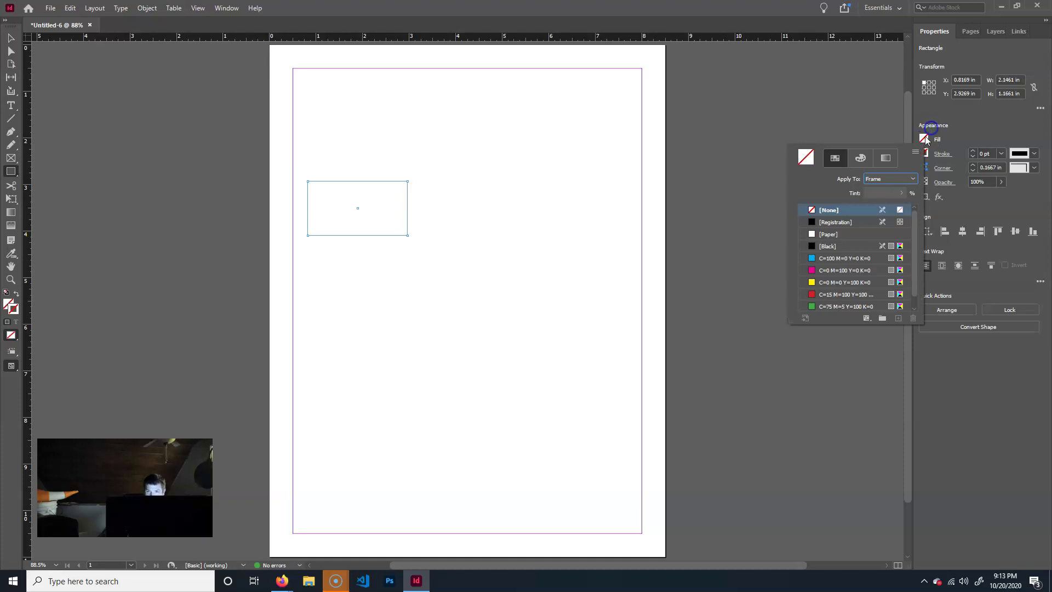
pyautogui.click(813, 244)
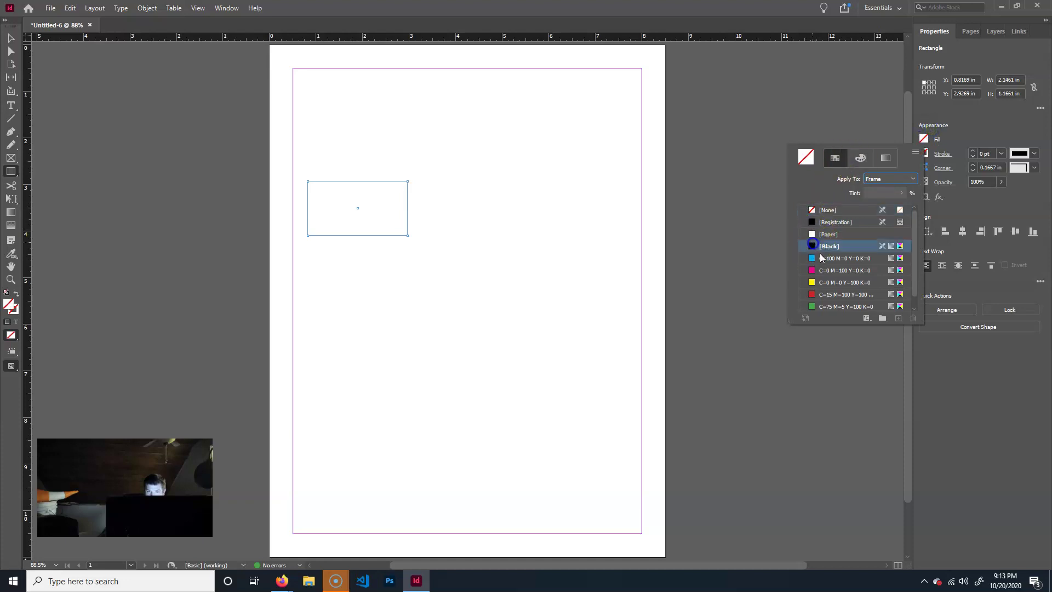
pyautogui.click(930, 123)
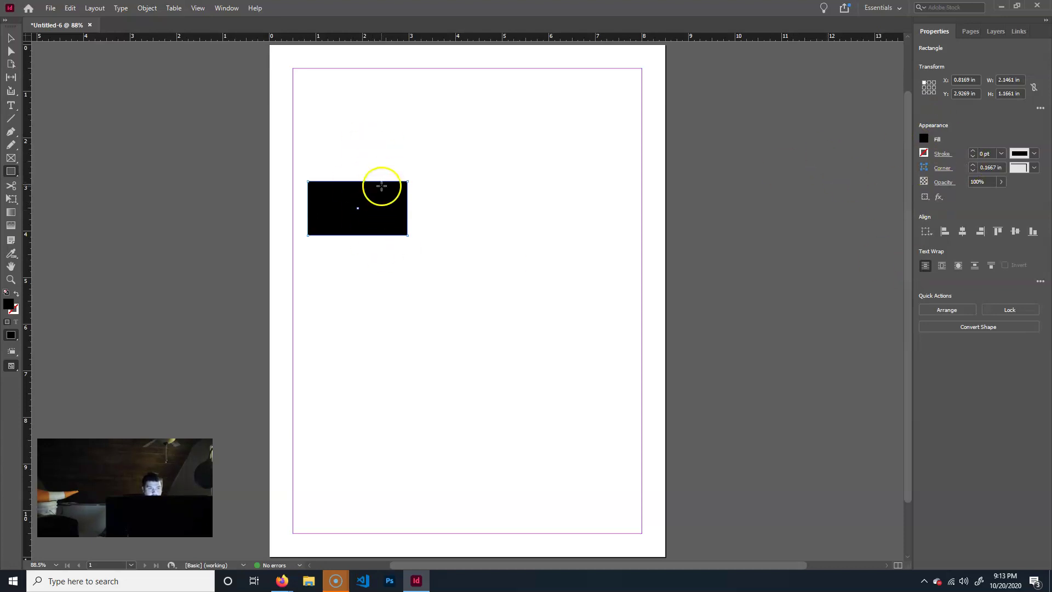
# Narrow the black rectangle to 1.3931 in wide and reselect it
pyautogui.click(10, 40)
pyautogui.moveTo(396, 208); pyautogui.dragTo(362, 209)
pyautogui.click(298, 177)
pyautogui.click(333, 211)
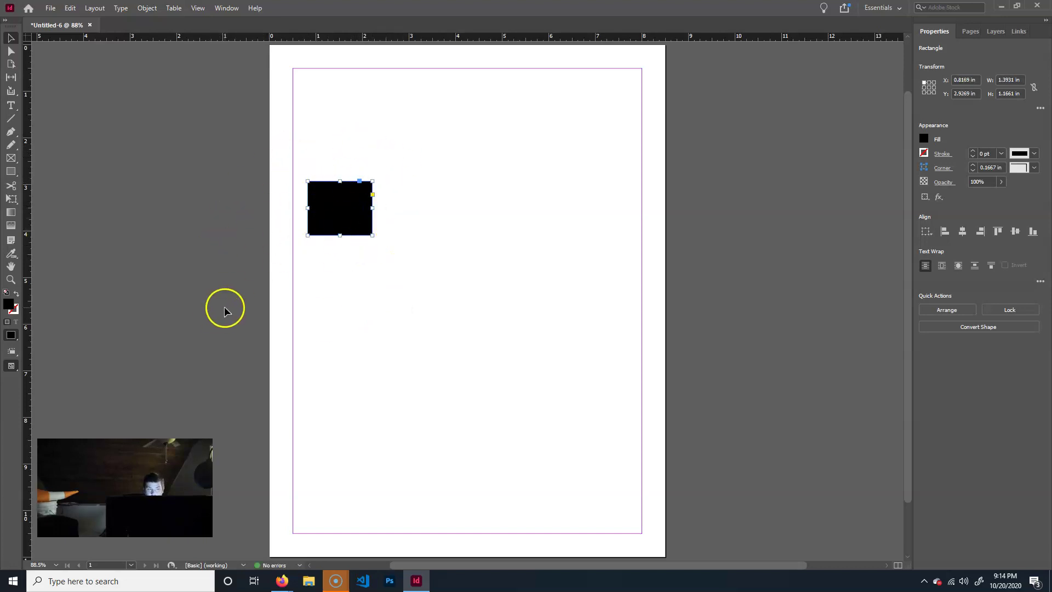
# Delete the rectangle's top-left anchor point to make a triangle rising to the top right
pyautogui.click(5, 132)
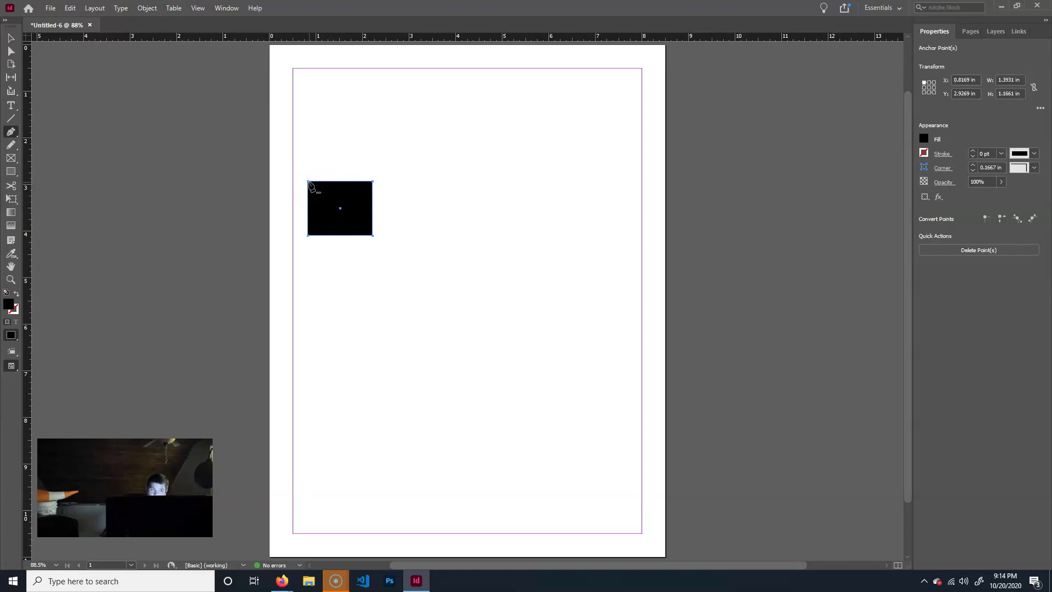
pyautogui.rightClick(11, 132)
pyautogui.click(77, 169)
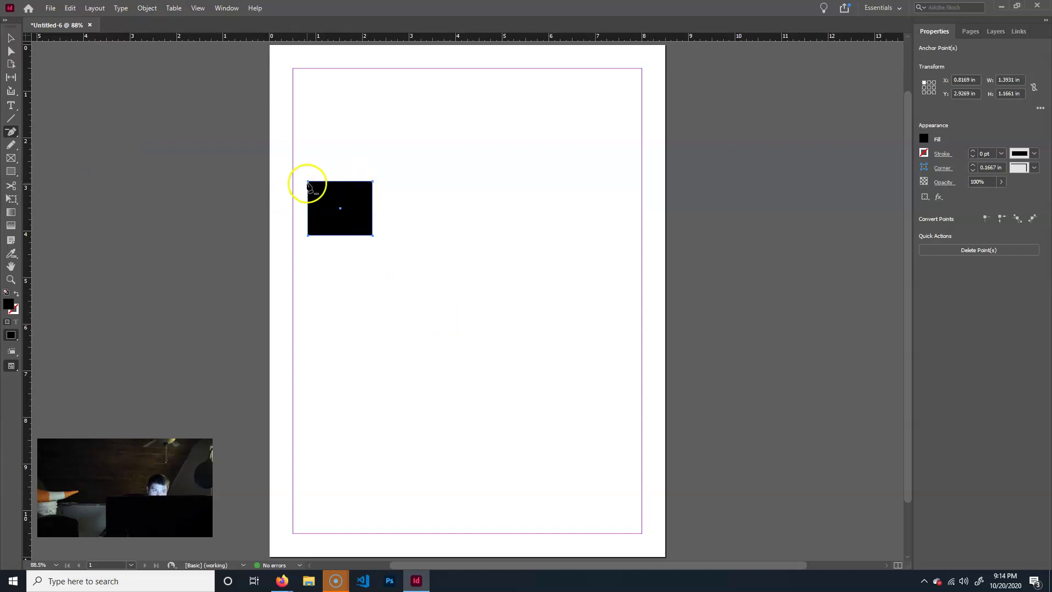
pyautogui.click(308, 183)
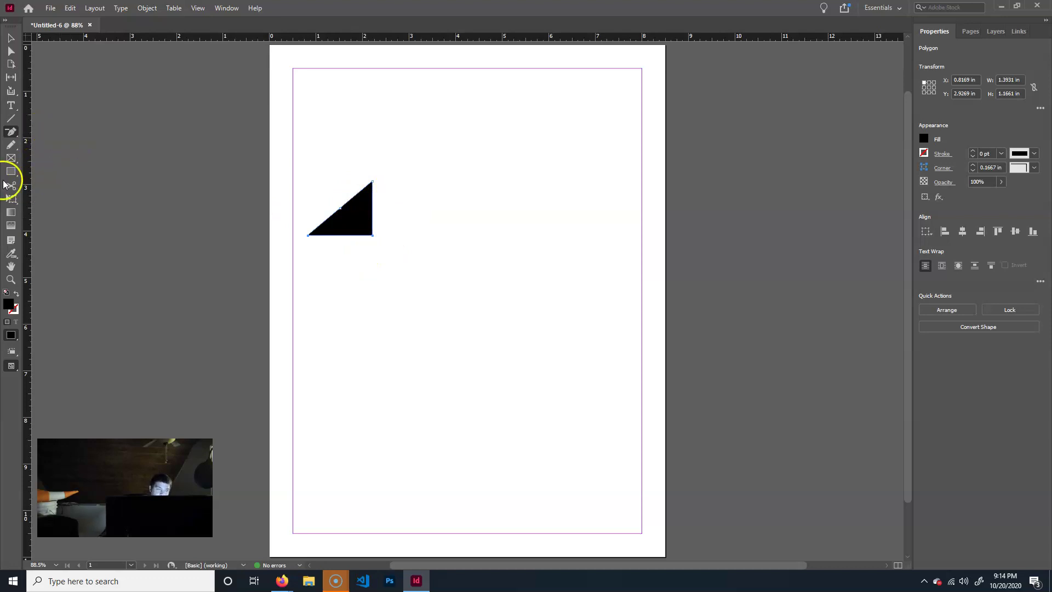
# Draw a thin 0.28 × 1.1661 in ellipse across the triangle's right edge
pyautogui.moveTo(10, 171); pyautogui.dragTo(60, 202)
pyautogui.moveTo(381, 181); pyautogui.dragTo(367, 237)
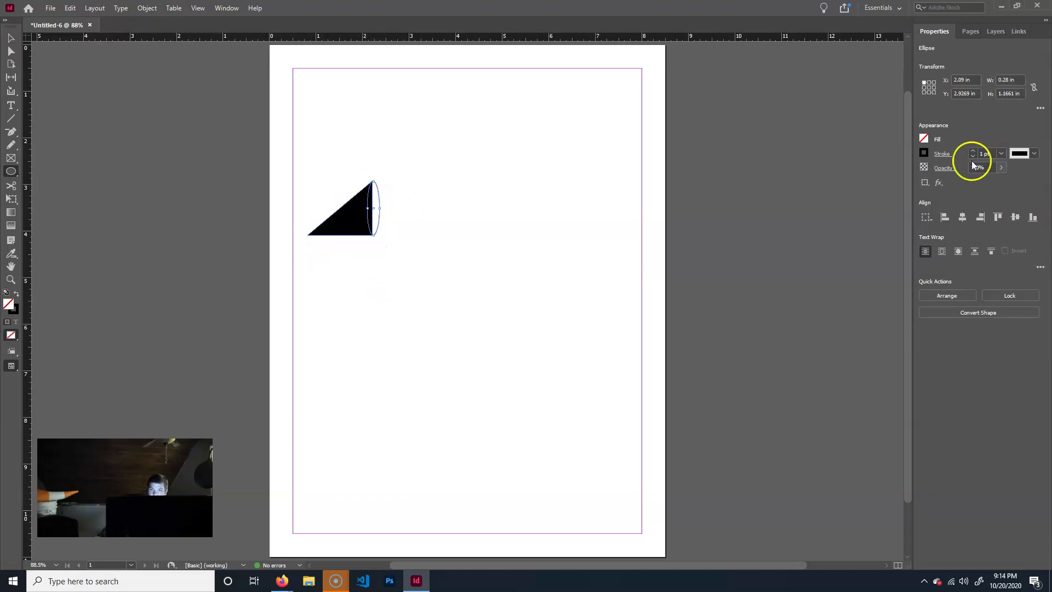
pyautogui.click(925, 153)
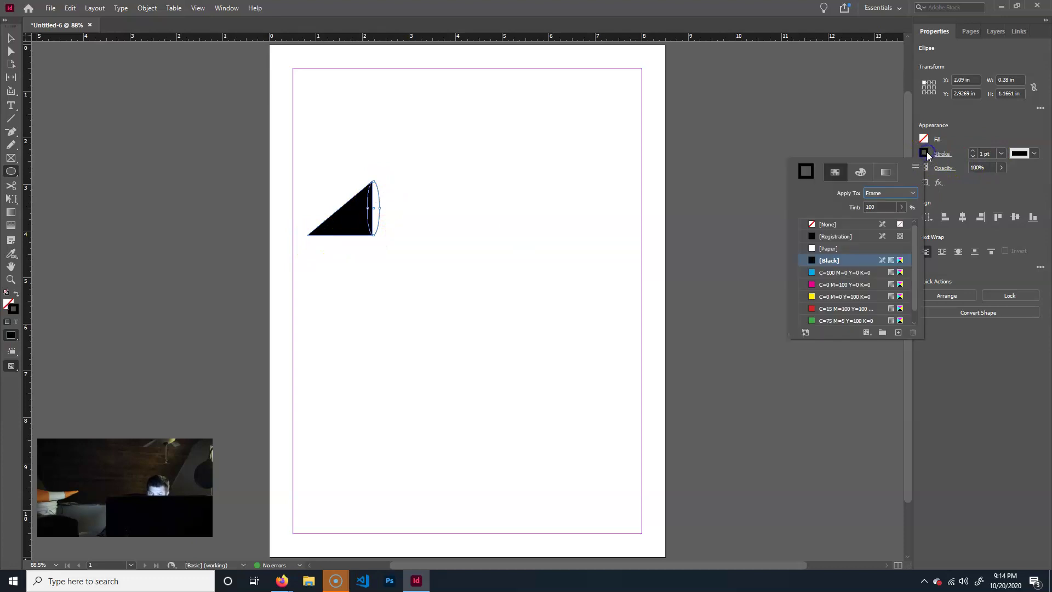
# Give the cone-end ellipse a [Paper] fill and no stroke, then deselect it
pyautogui.click(831, 226)
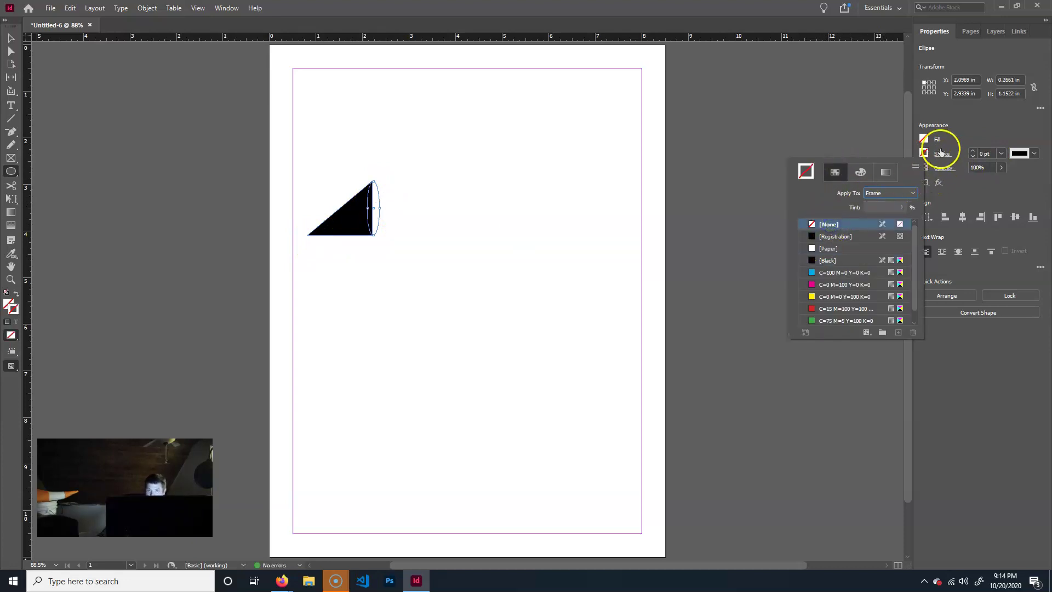
pyautogui.click(924, 141)
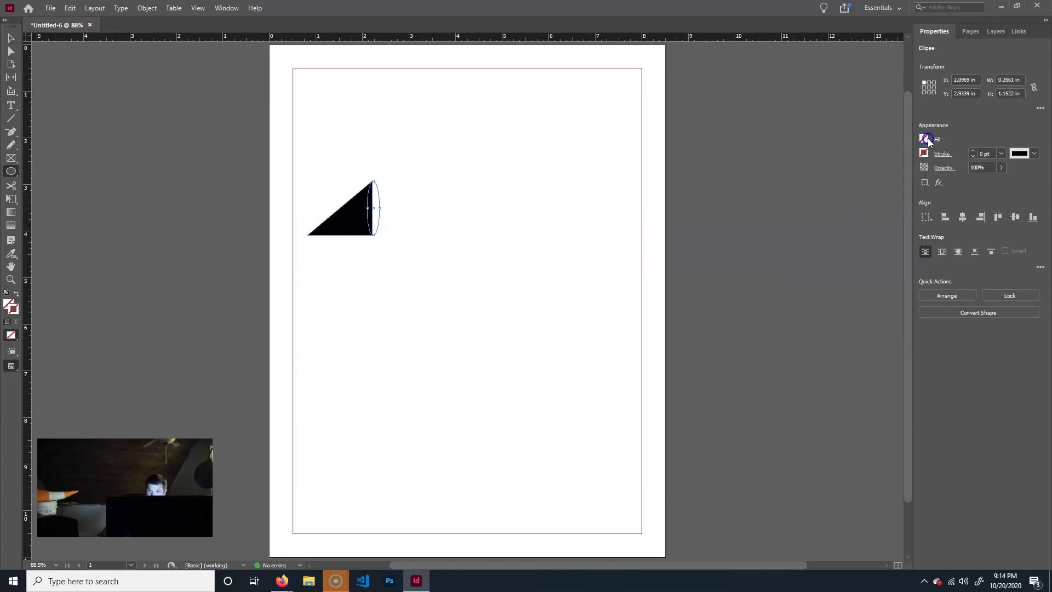
pyautogui.click(924, 141)
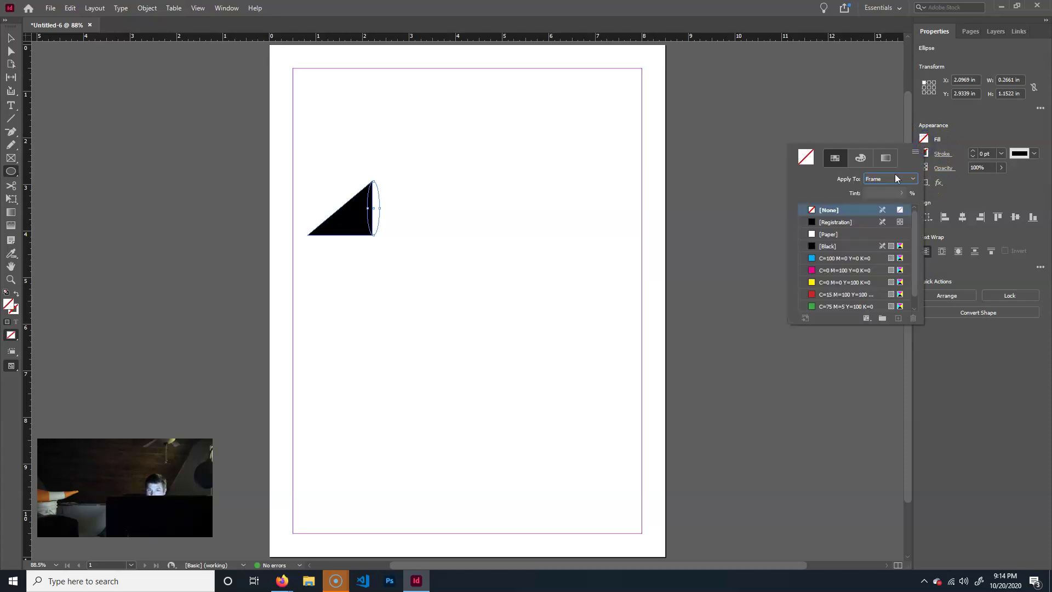
pyautogui.click(811, 234)
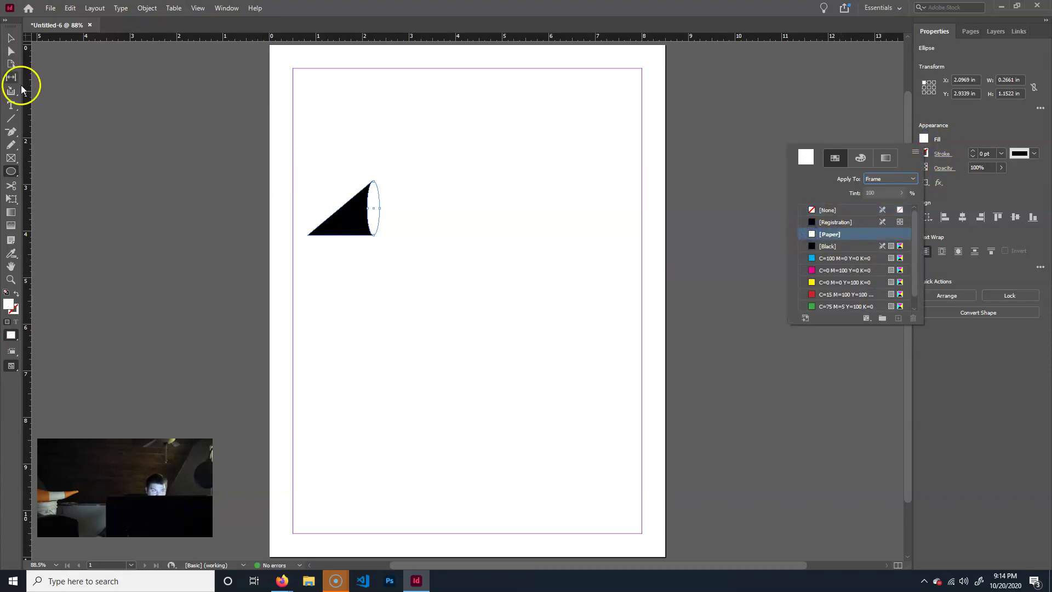
pyautogui.click(51, 64)
pyautogui.click(519, 307)
pyautogui.click(581, 292)
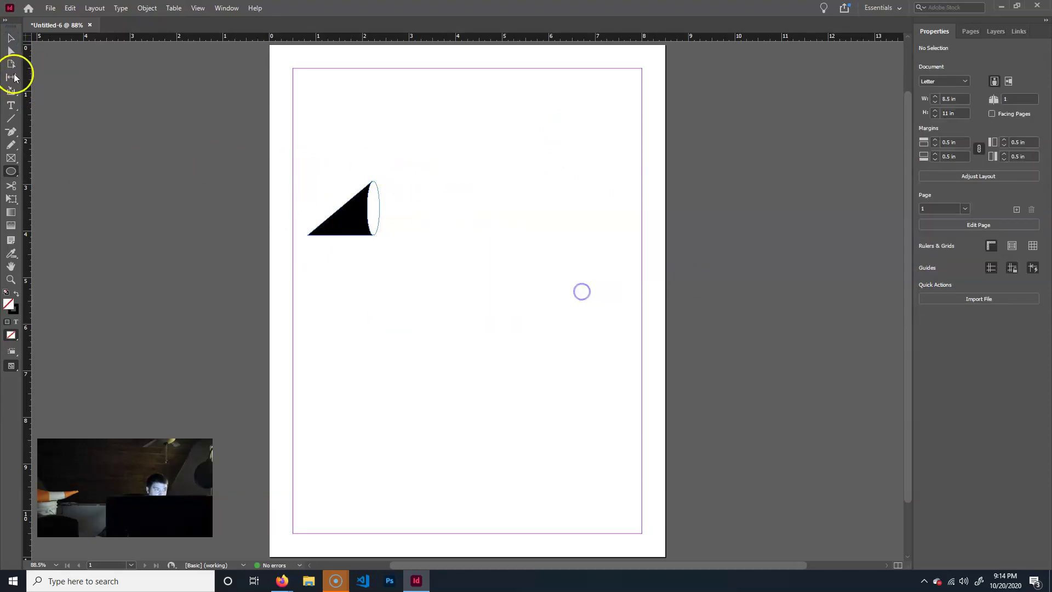
pyautogui.click(10, 38)
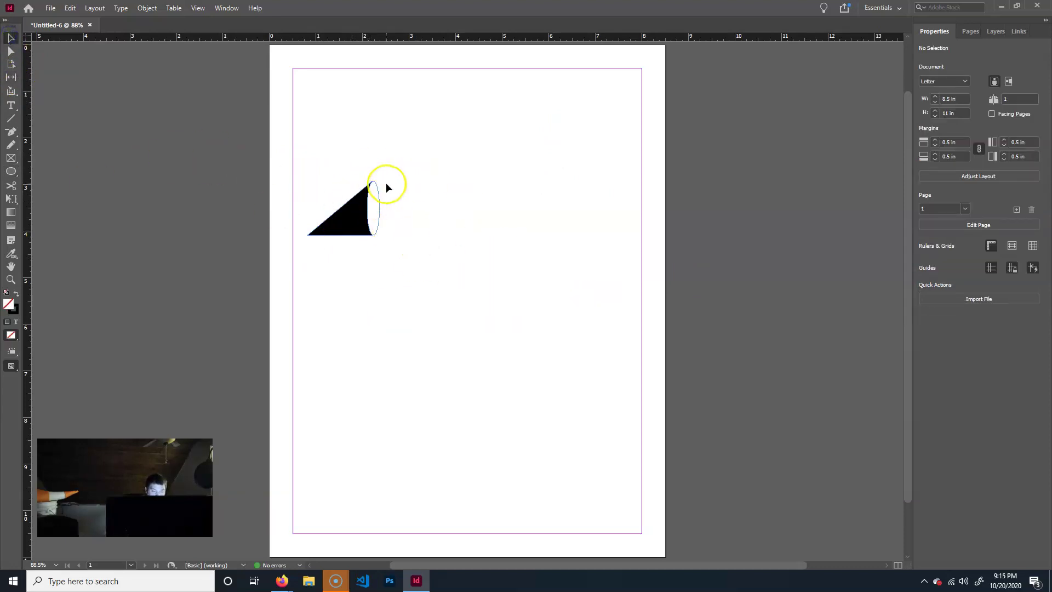
# Zoom in and select the white ellipse at the triangle's end to check its settings, then deselect
pyautogui.hotkey('ctrl', '=')
pyautogui.hotkey('ctrl', '=')
pyautogui.hotkey('ctrl', '=')
pyautogui.hotkey('ctrl', '=')
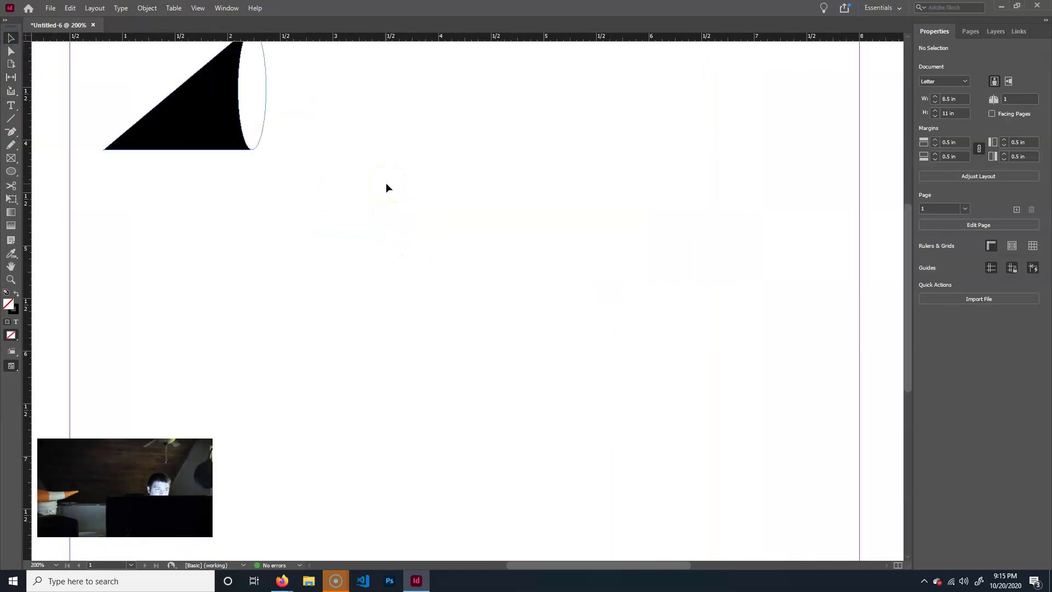
pyautogui.moveTo(364, 114); pyautogui.dragTo(531, 228)
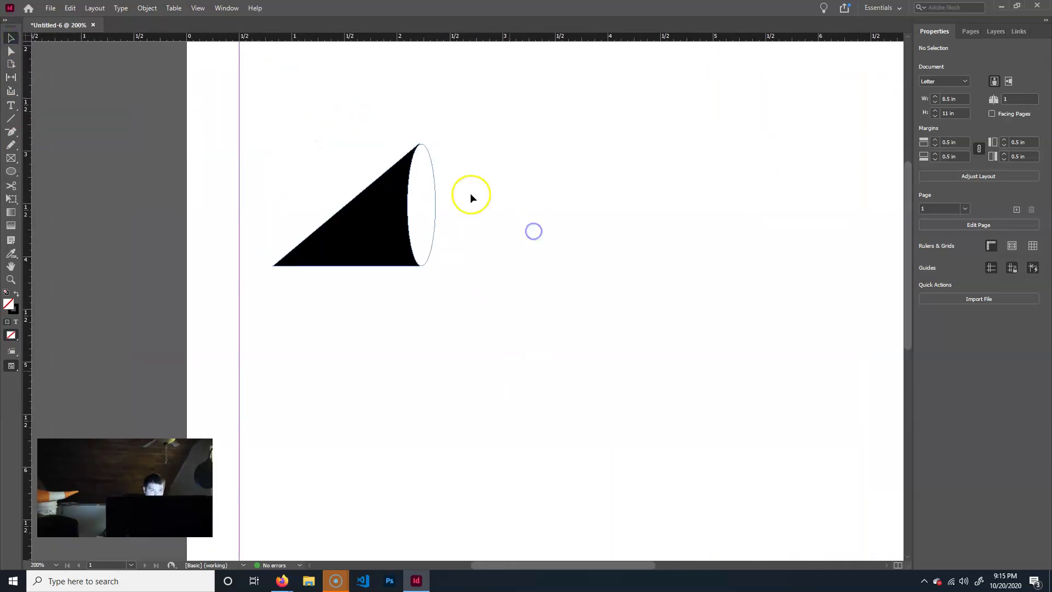
pyautogui.click(435, 199)
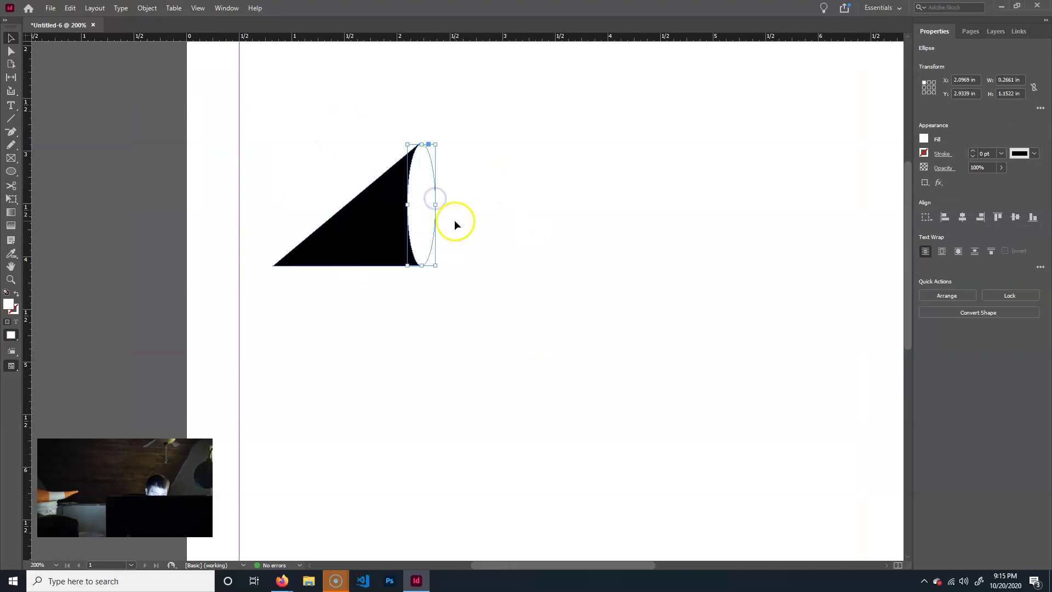
pyautogui.hotkey('ctrl', '=')
pyautogui.moveTo(498, 228); pyautogui.dragTo(519, 229)
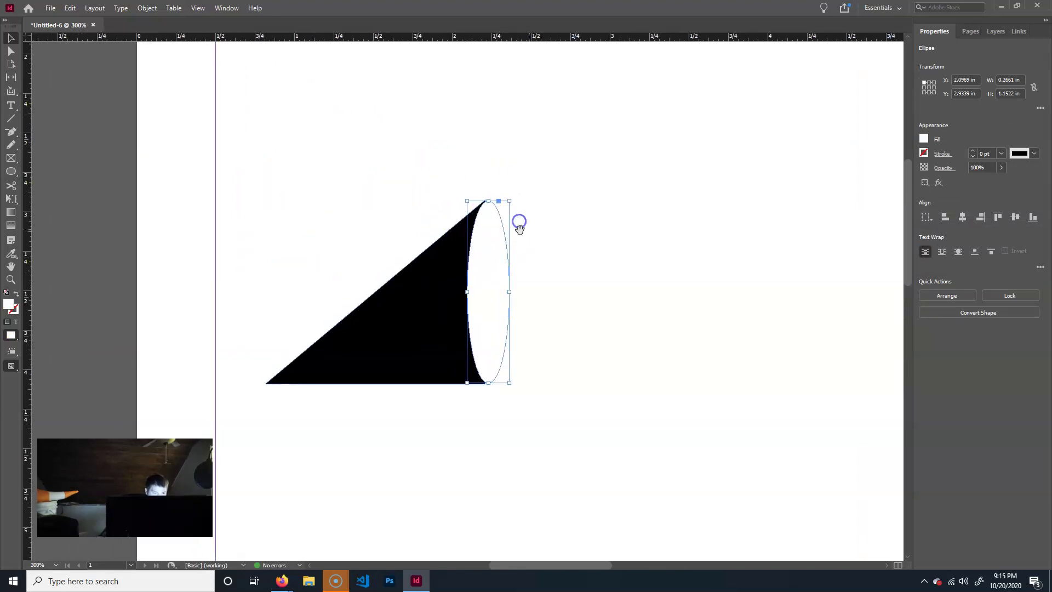
pyautogui.click(480, 396)
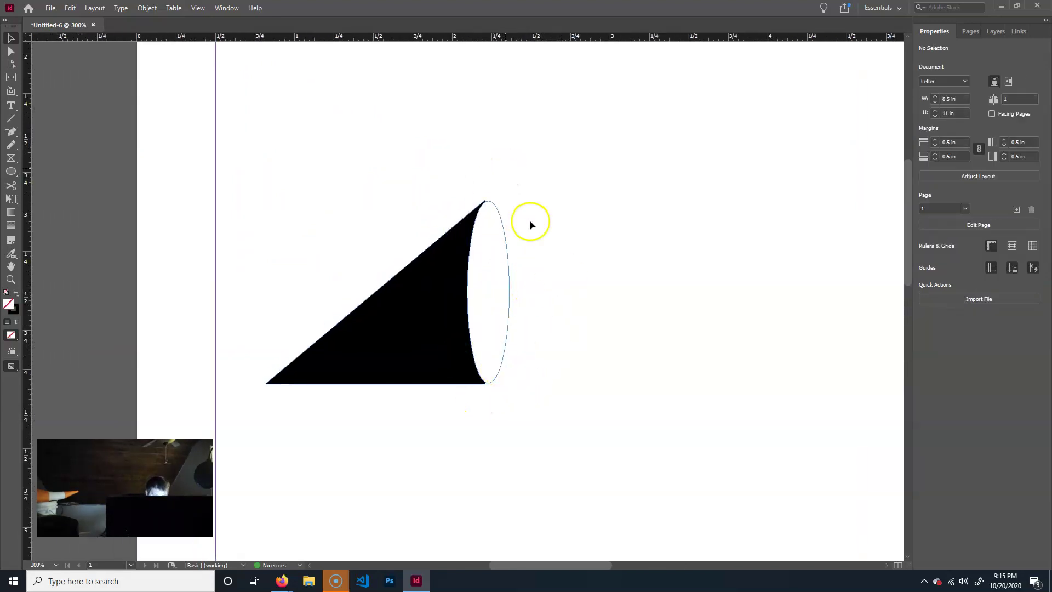
# Drag the triangle's bottom-left point up to mid-height so it tapers into a cone tip
pyautogui.click(361, 378)
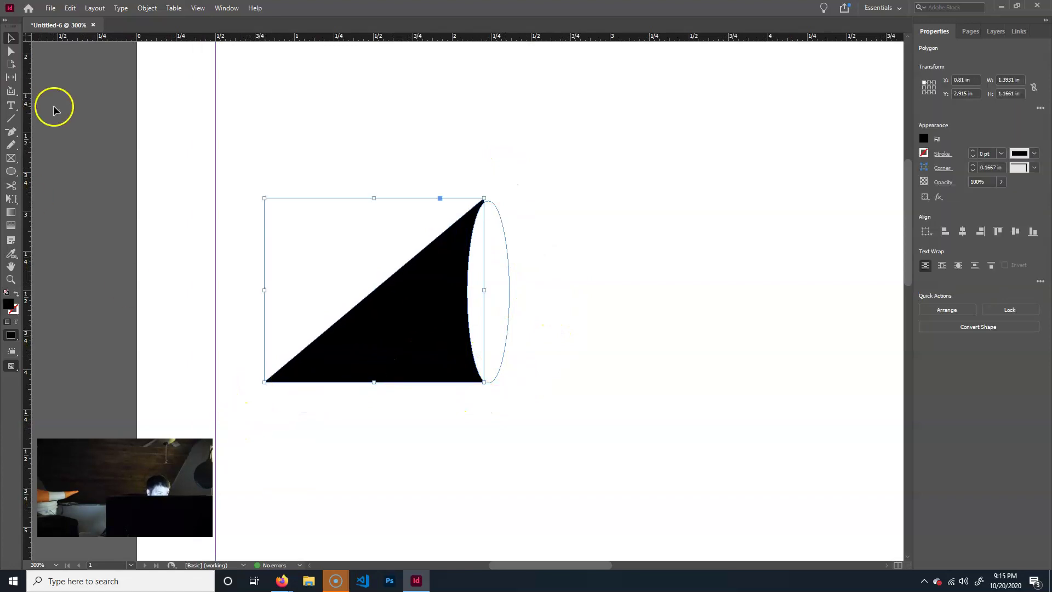
pyautogui.click(11, 52)
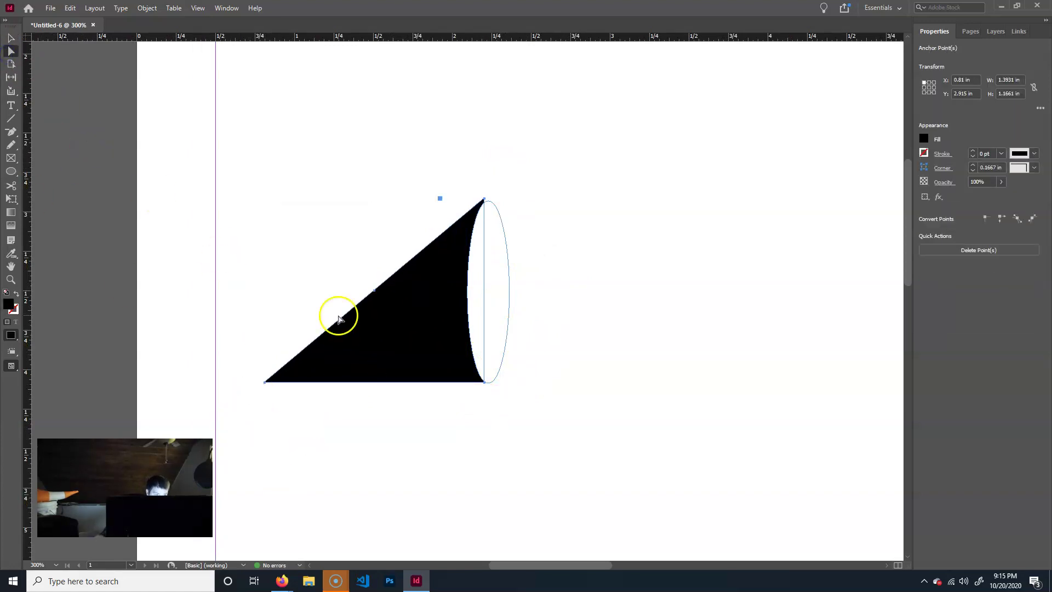
pyautogui.moveTo(265, 380)
pyautogui.mouseDown()
pyautogui.moveTo(263, 322)
pyautogui.moveTo(280, 402)
pyautogui.moveTo(253, 357)
pyautogui.moveTo(265, 404)
pyautogui.moveTo(261, 322)
pyautogui.moveTo(246, 315)
pyautogui.moveTo(263, 357)
pyautogui.moveTo(343, 360)
pyautogui.moveTo(310, 374)
pyautogui.moveTo(304, 332)
pyautogui.mouseUp()
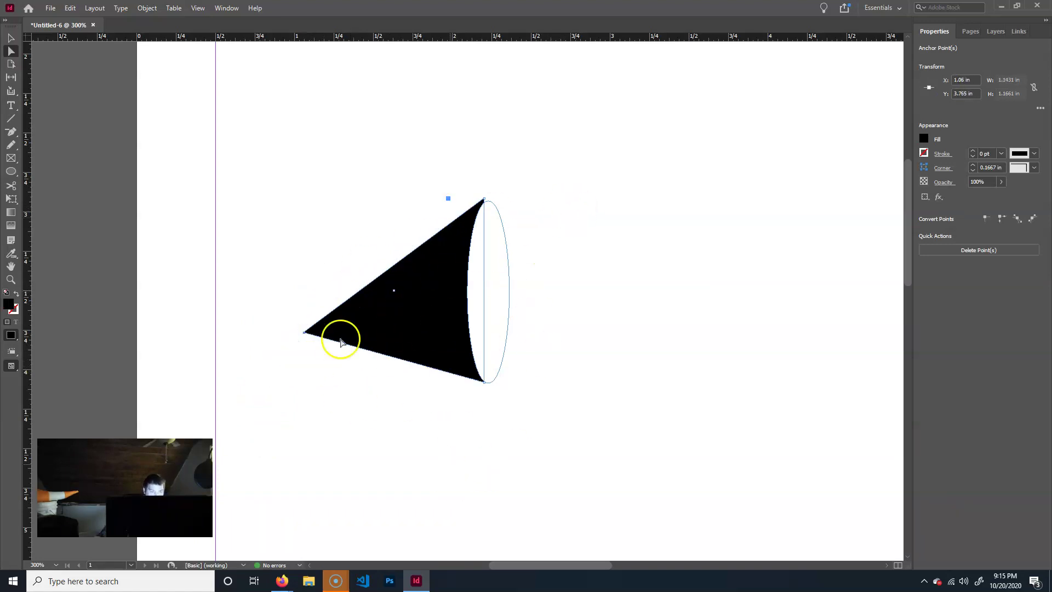
pyautogui.click(12, 39)
pyautogui.click(550, 217)
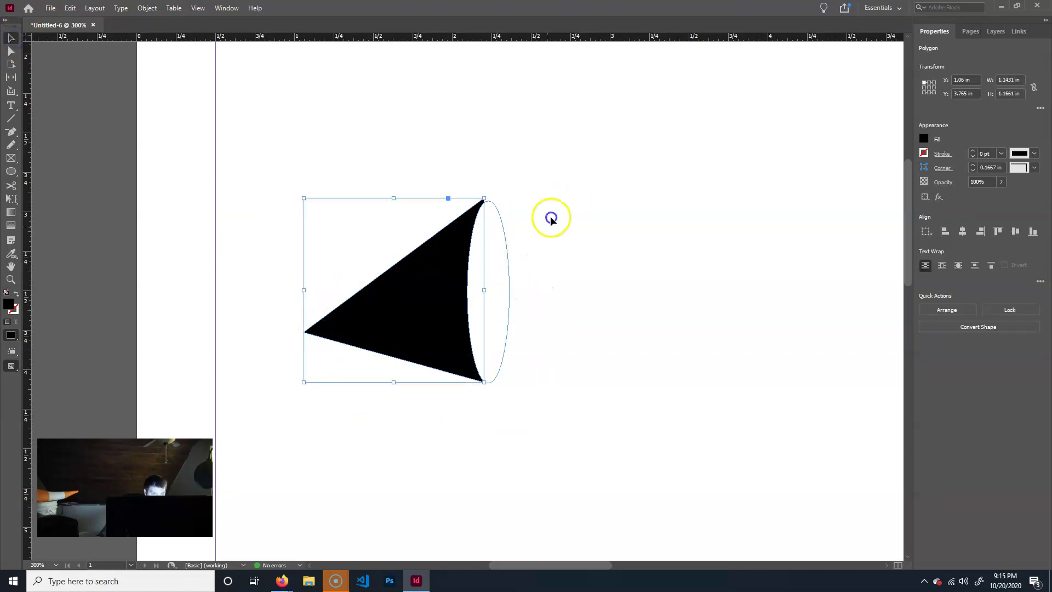
pyautogui.click(497, 262)
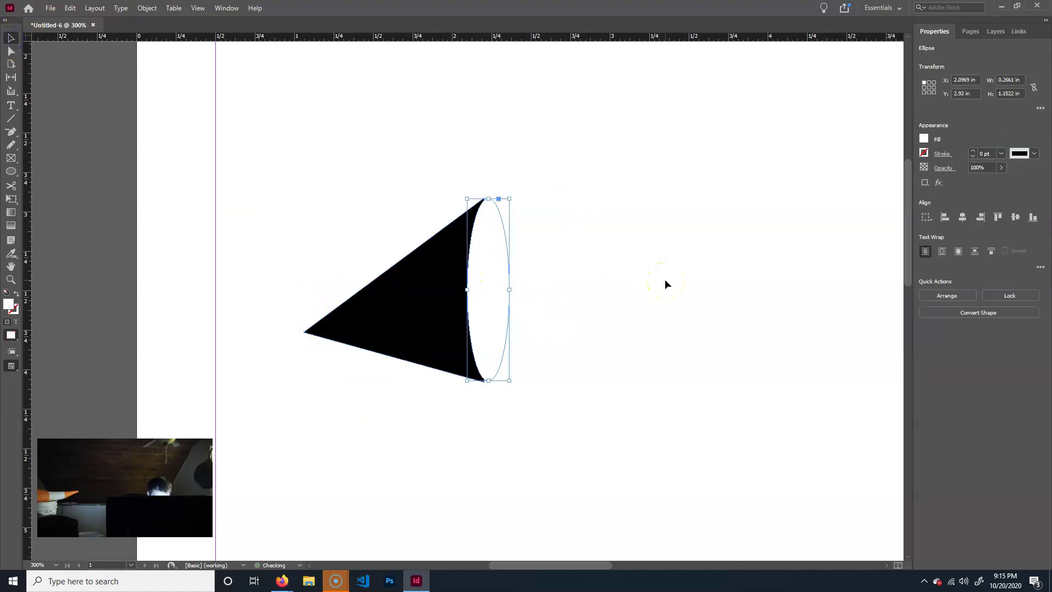
# Select the white ellipse, then Shift-click the black triangle to add it to the selection
pyautogui.click(560, 445)
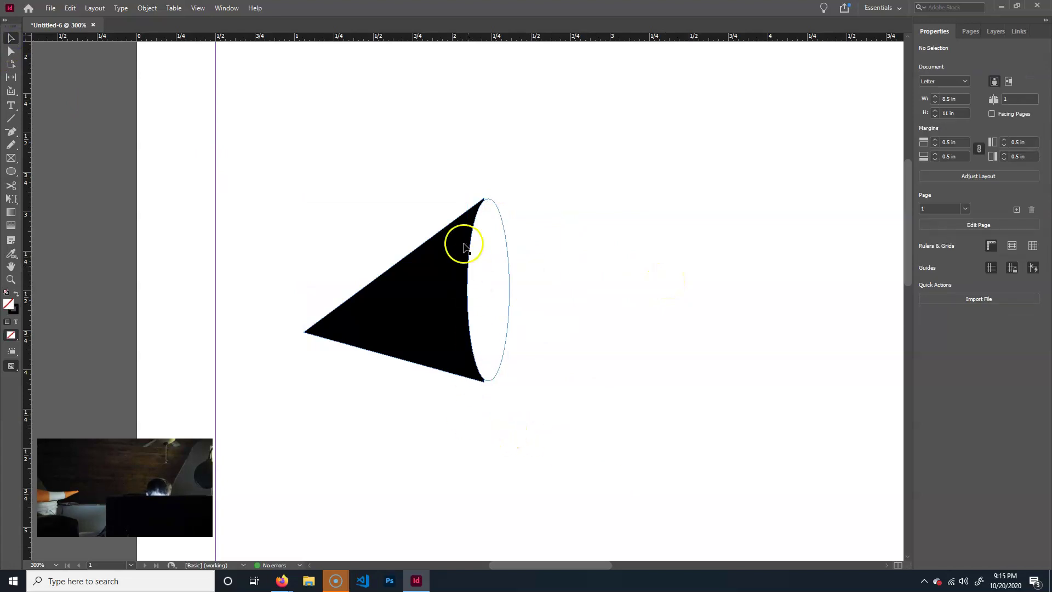
pyautogui.click(463, 309)
pyautogui.click(499, 268)
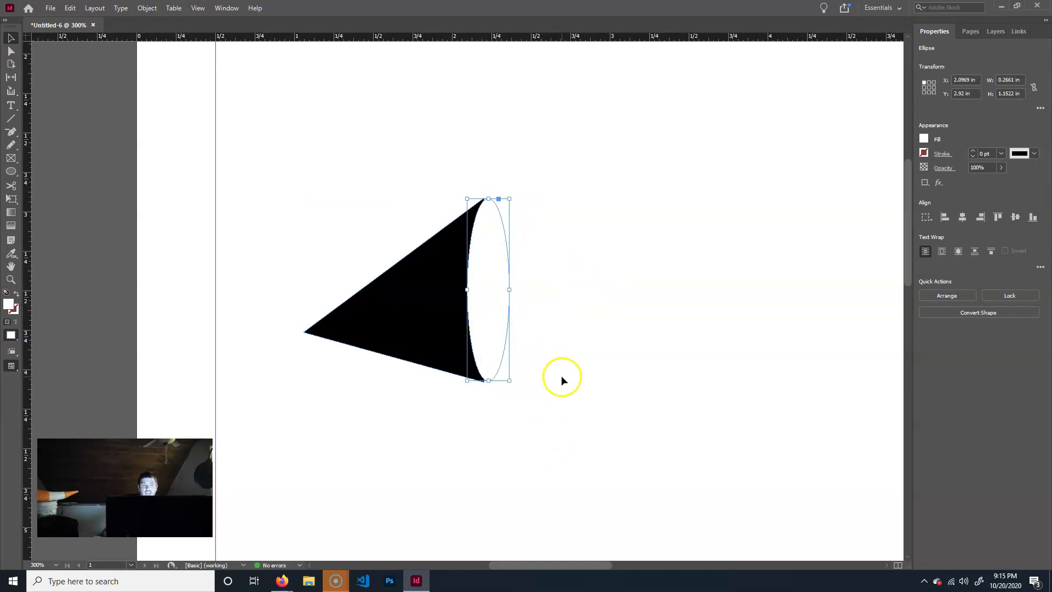
pyautogui.click(408, 287)
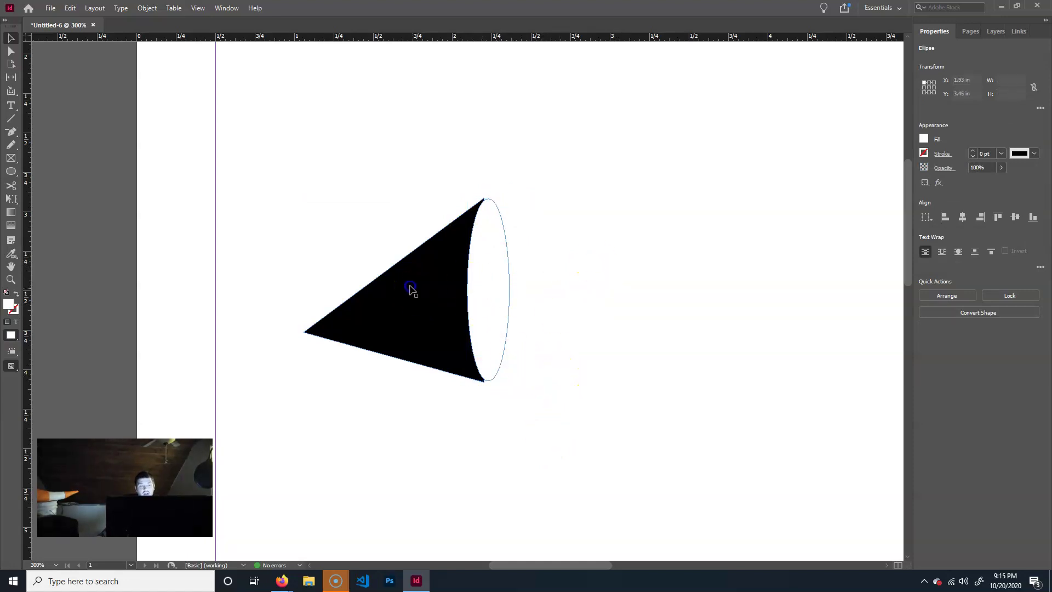
pyautogui.click(472, 207)
pyautogui.click(498, 271)
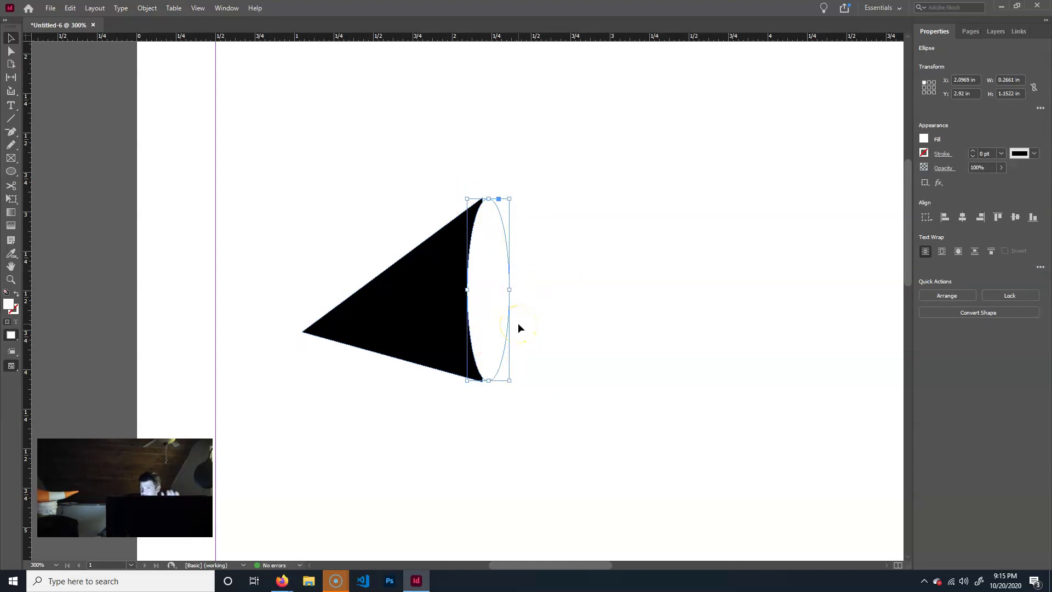
pyautogui.click(451, 267)
pyautogui.click(507, 230)
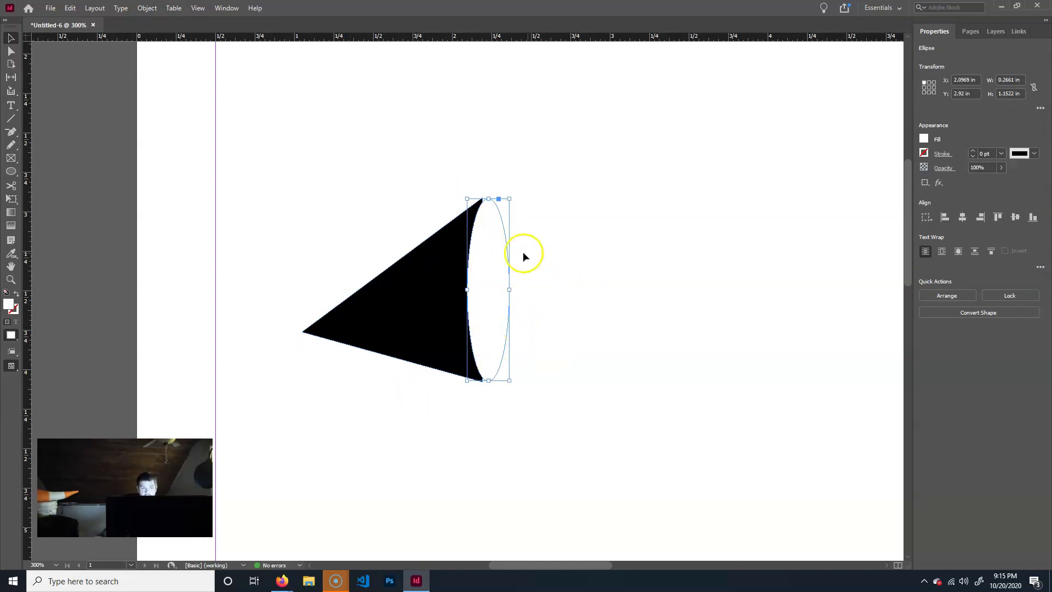
pyautogui.keyDown('shift'); pyautogui.click(420, 301); pyautogui.keyUp('shift')
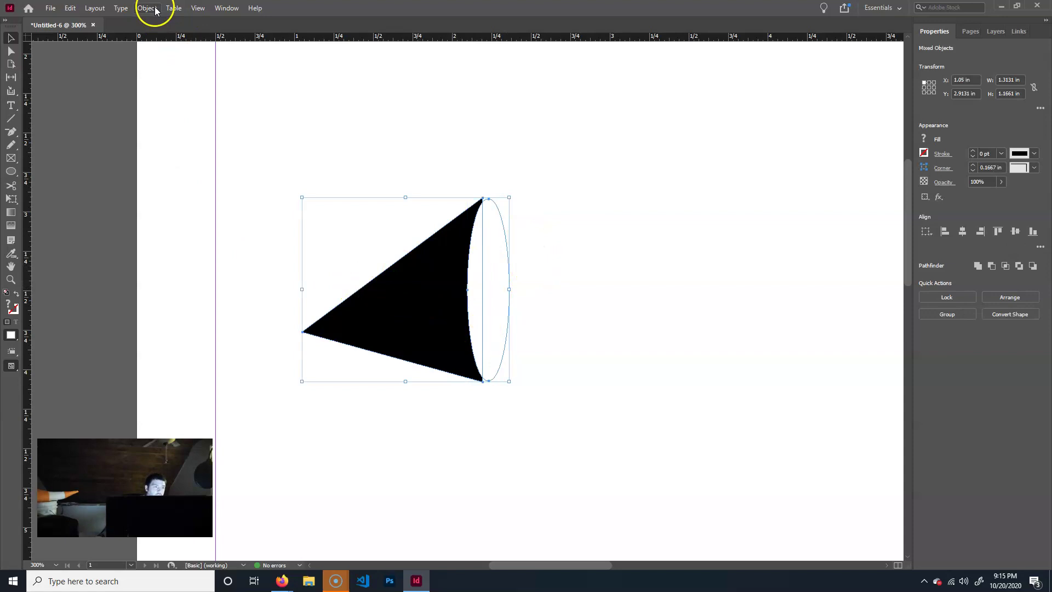
# Open the Pathfinder panel via Window > Object & Layout and move it clear of the cone
pyautogui.click(226, 8)
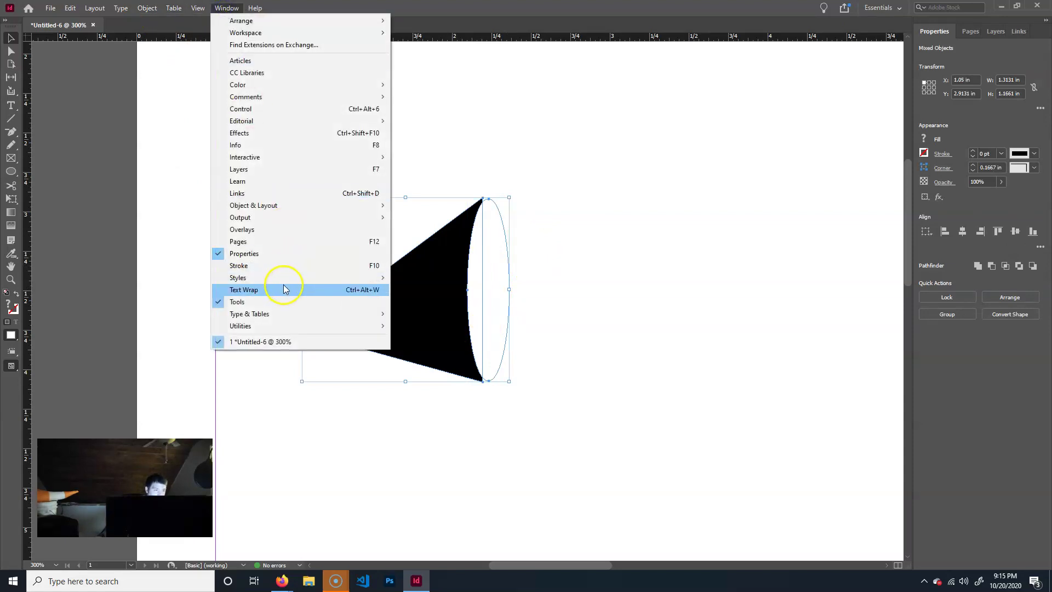
pyautogui.moveTo(306, 206)
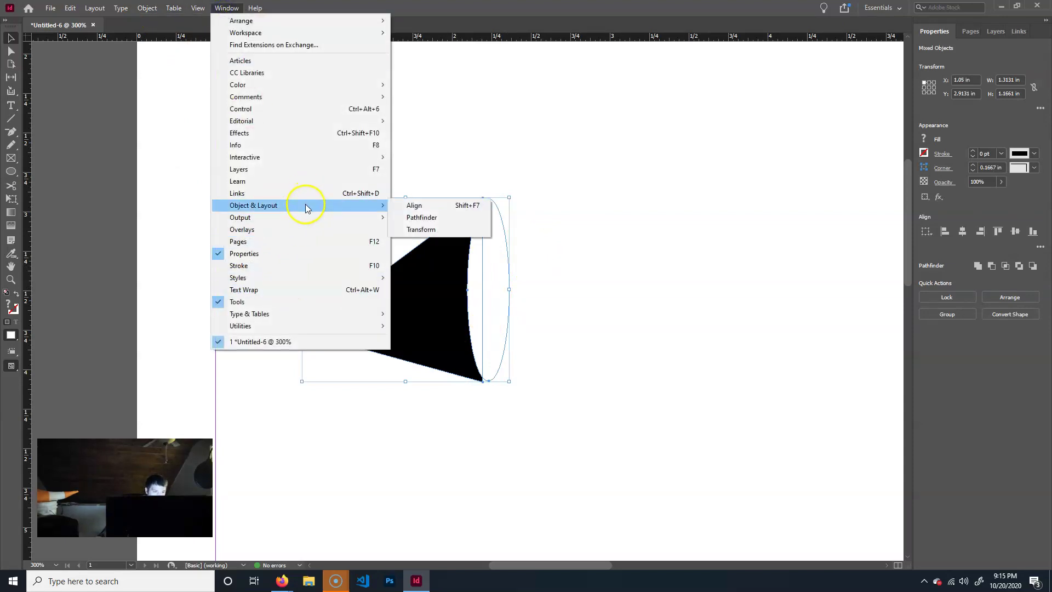
pyautogui.click(442, 219)
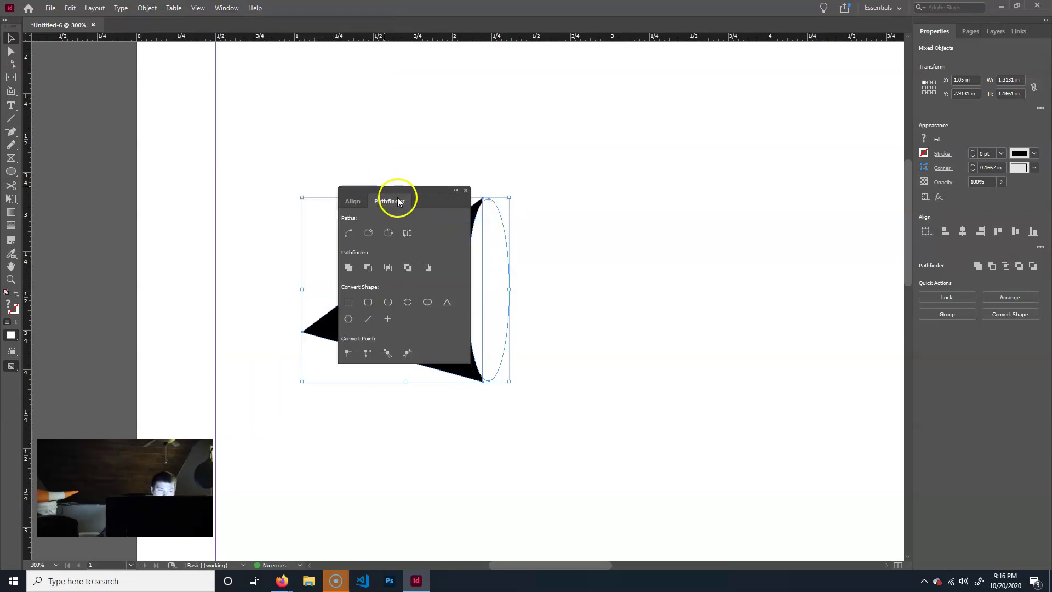
pyautogui.moveTo(404, 189); pyautogui.dragTo(776, 189)
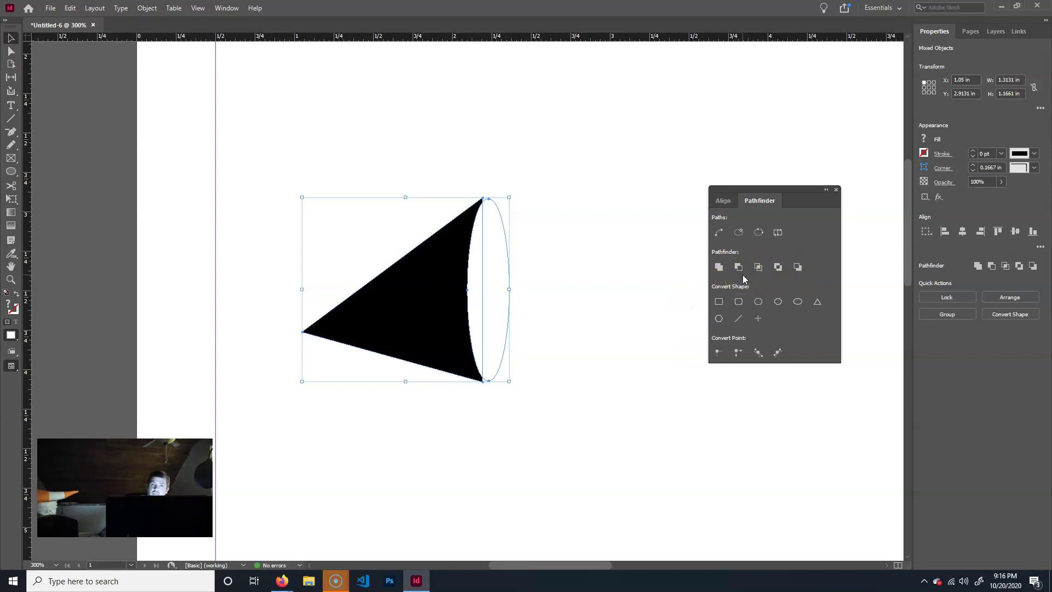
# Try merging the triangle and ellipse with Pathfinder Add, then undo it
pyautogui.click(718, 269)
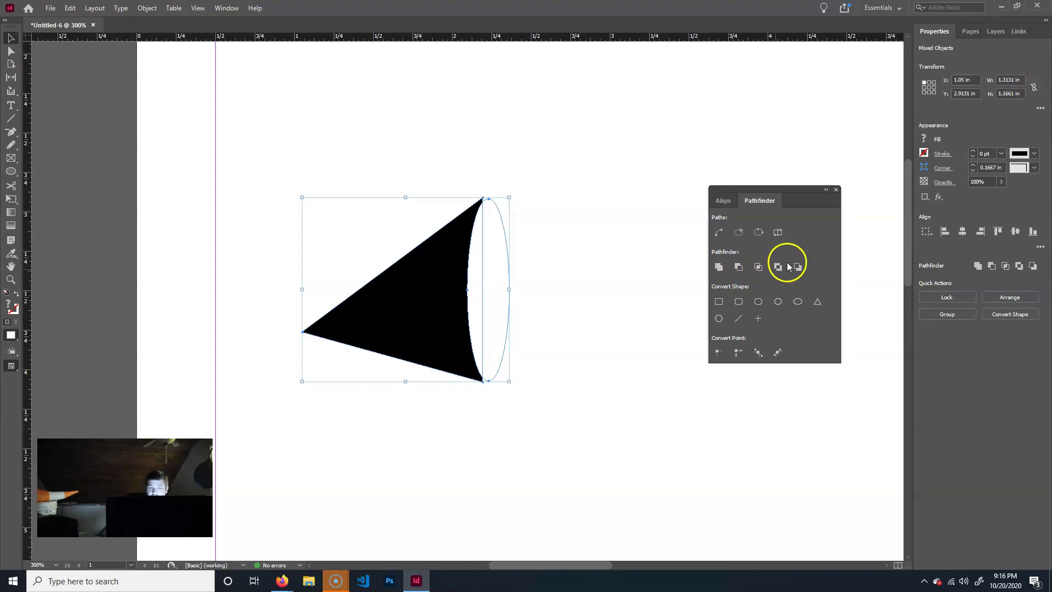
pyautogui.click(719, 267)
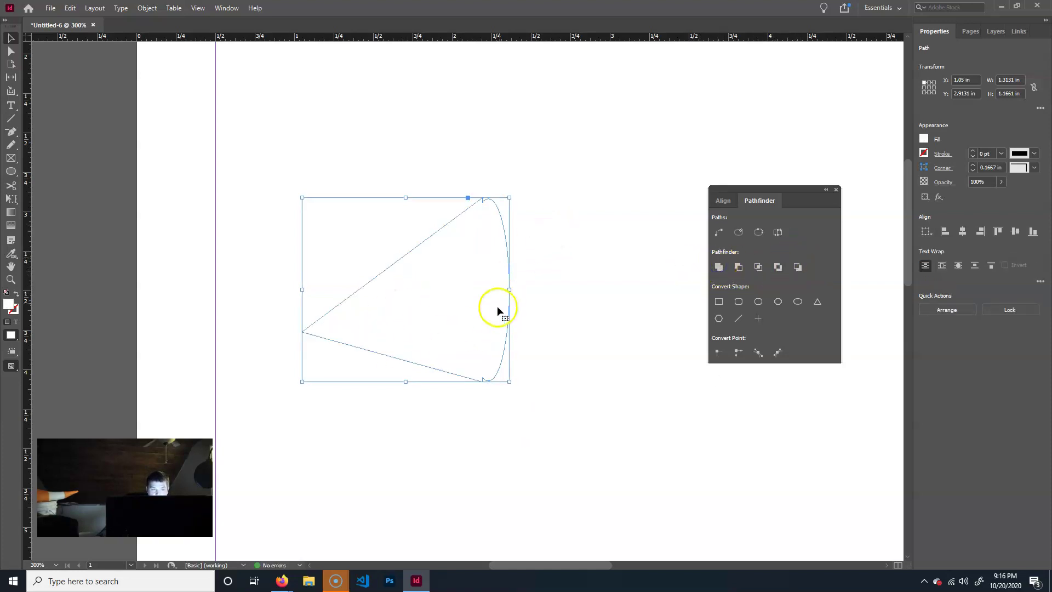
pyautogui.click(9, 53)
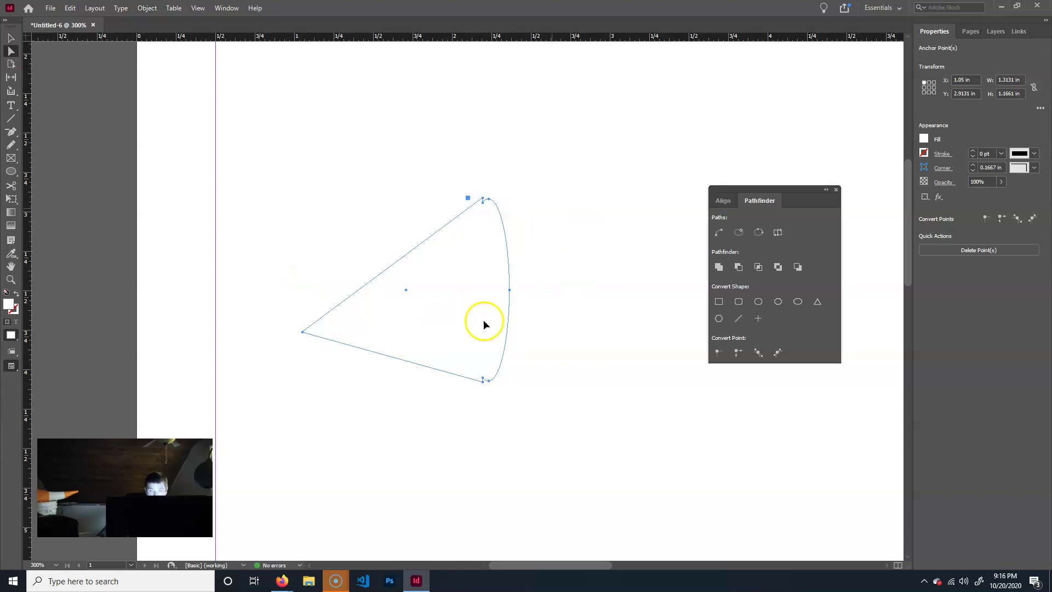
pyautogui.click(735, 302)
# Reselect both shapes and apply Pathfinder Subtract to cut the ellipse from the triangle
pyautogui.click(11, 38)
pyautogui.click(455, 351)
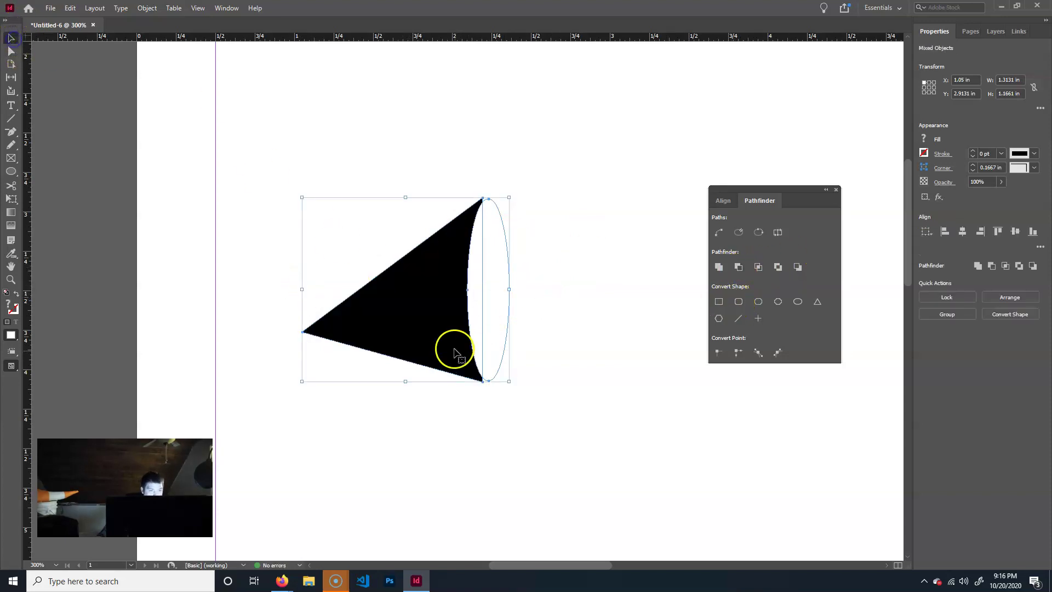
pyautogui.click(741, 267)
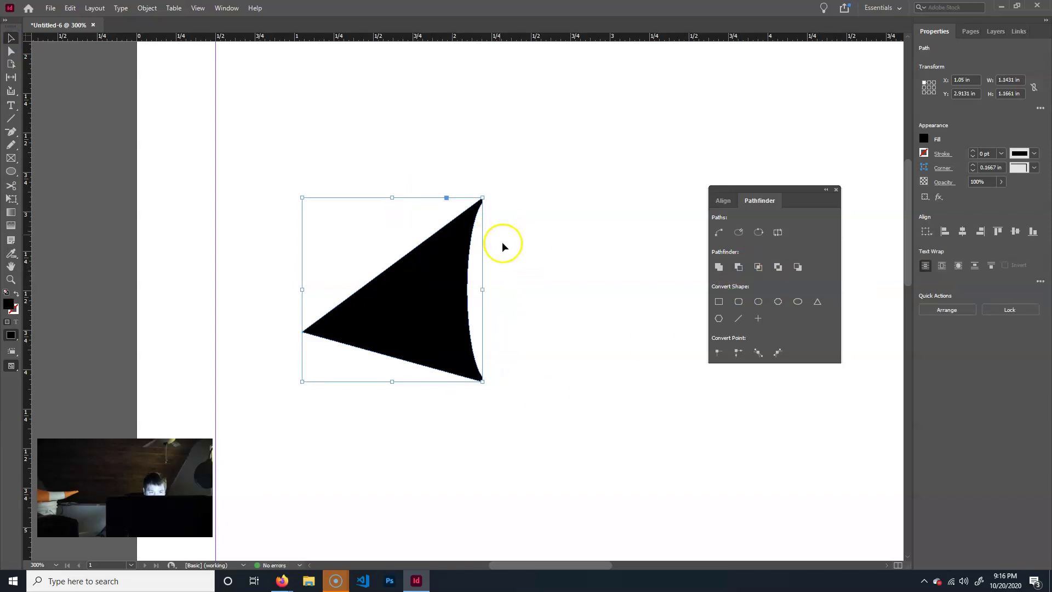
pyautogui.click(520, 221)
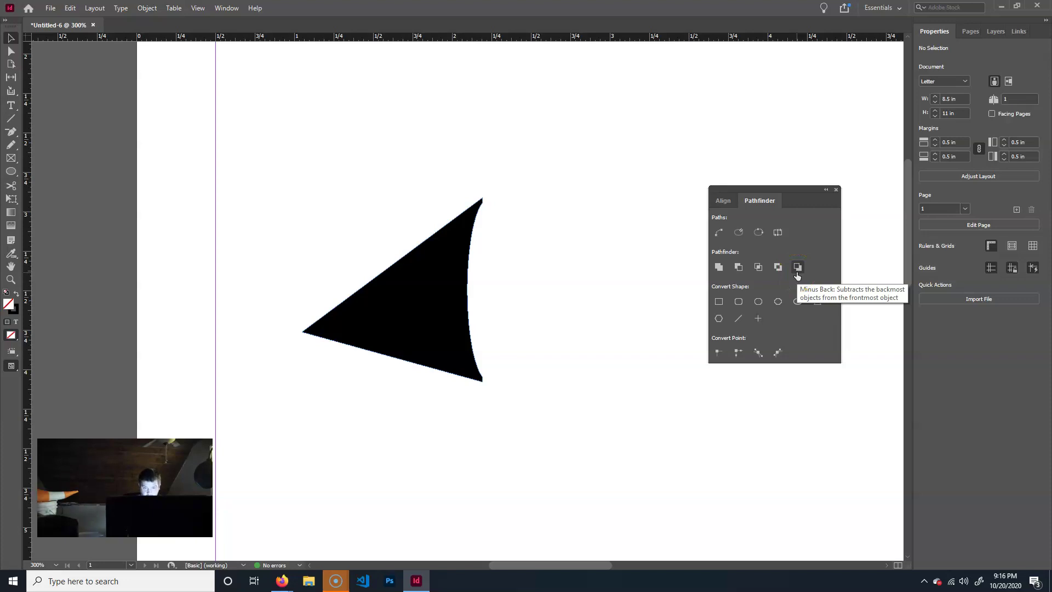
# With the Direct Selection tool, pull the sail's left corner point down and to the left
pyautogui.click(11, 38)
pyautogui.click(419, 264)
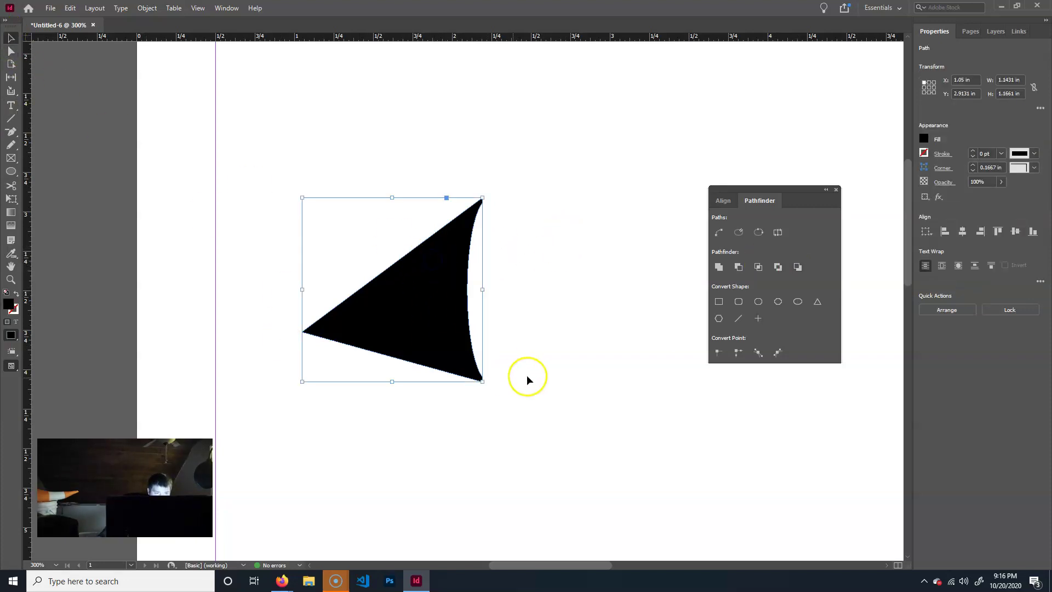
pyautogui.click(553, 377)
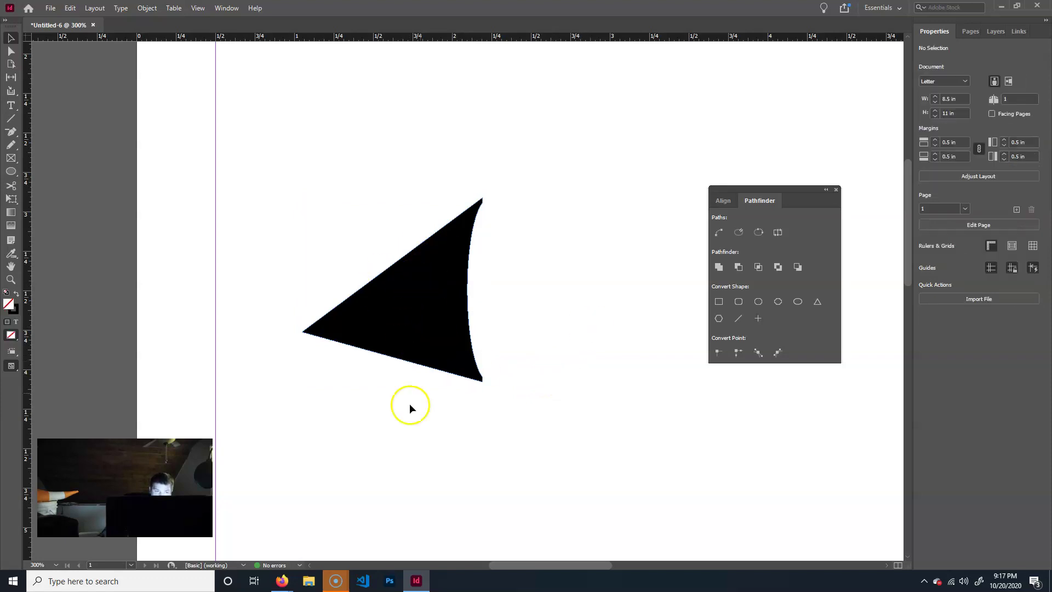
pyautogui.click(13, 51)
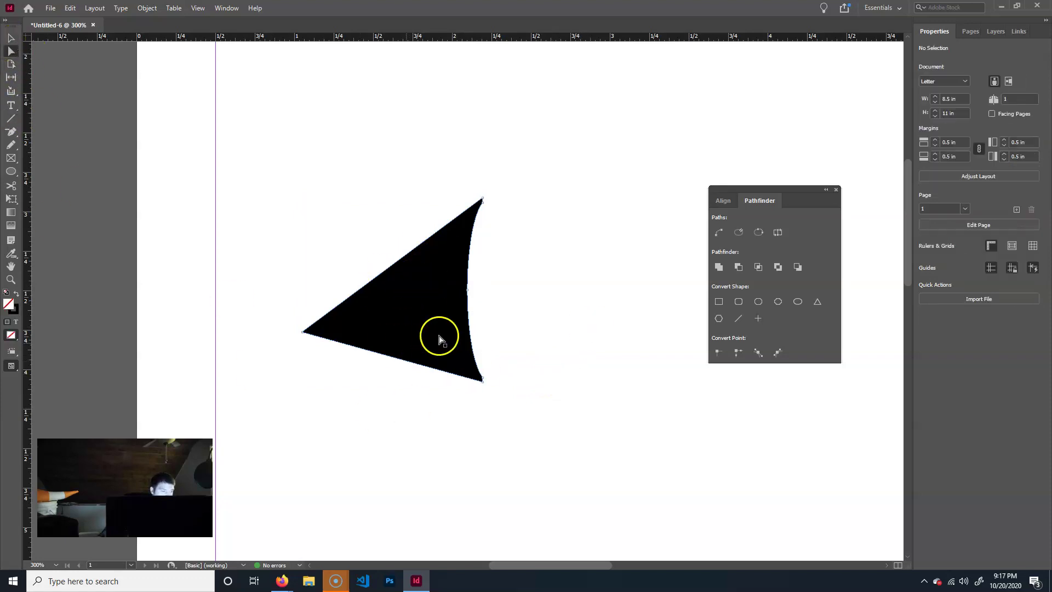
pyautogui.moveTo(448, 415); pyautogui.dragTo(513, 348)
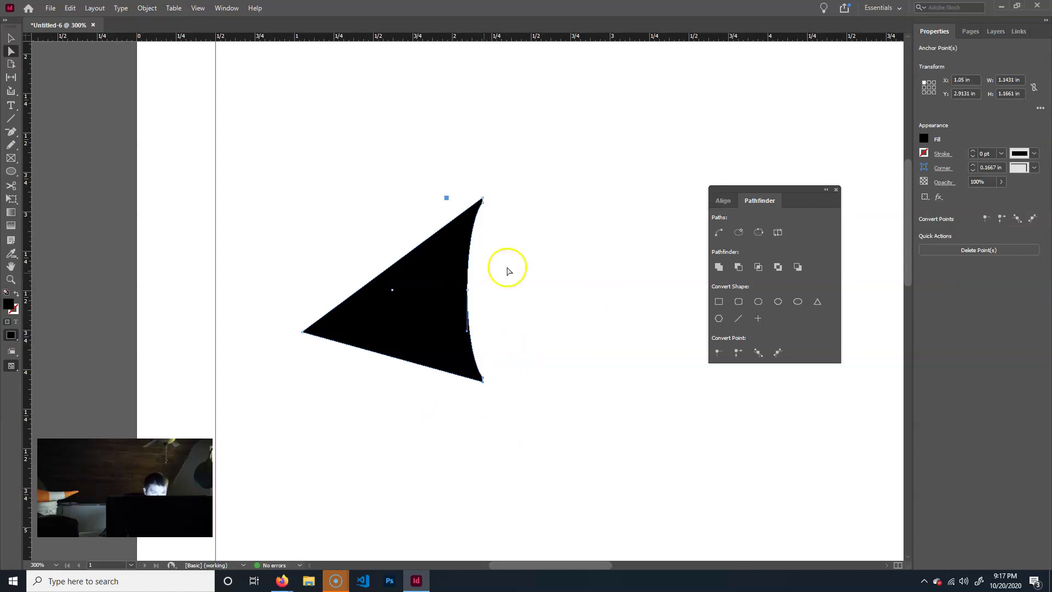
pyautogui.hotkey('ctrl', '=')
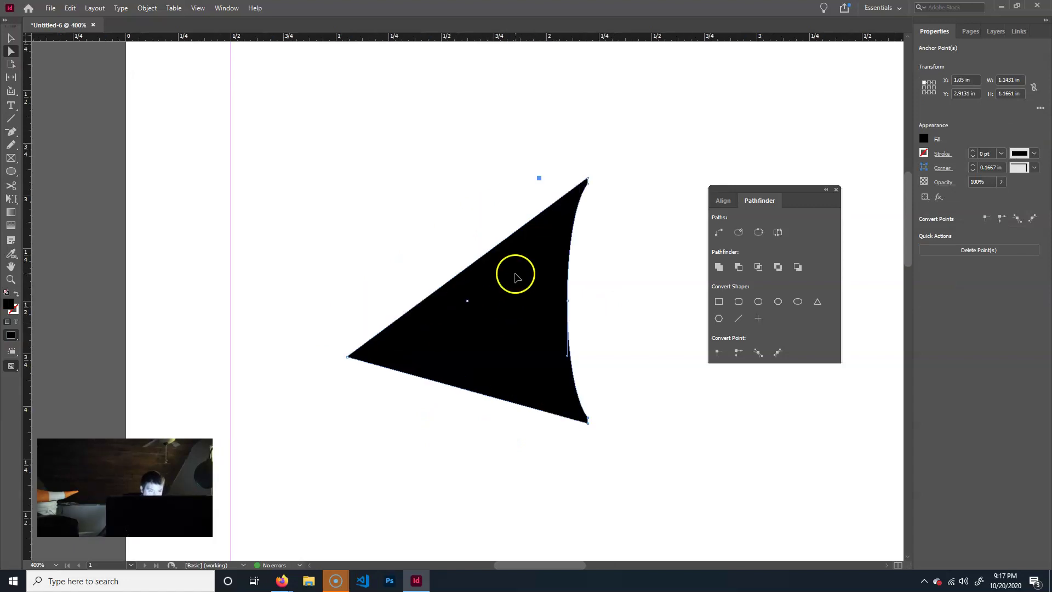
pyautogui.moveTo(554, 263); pyautogui.dragTo(494, 242)
pyautogui.moveTo(266, 352); pyautogui.dragTo(307, 298)
pyautogui.moveTo(283, 336); pyautogui.dragTo(296, 385)
pyautogui.click(552, 171)
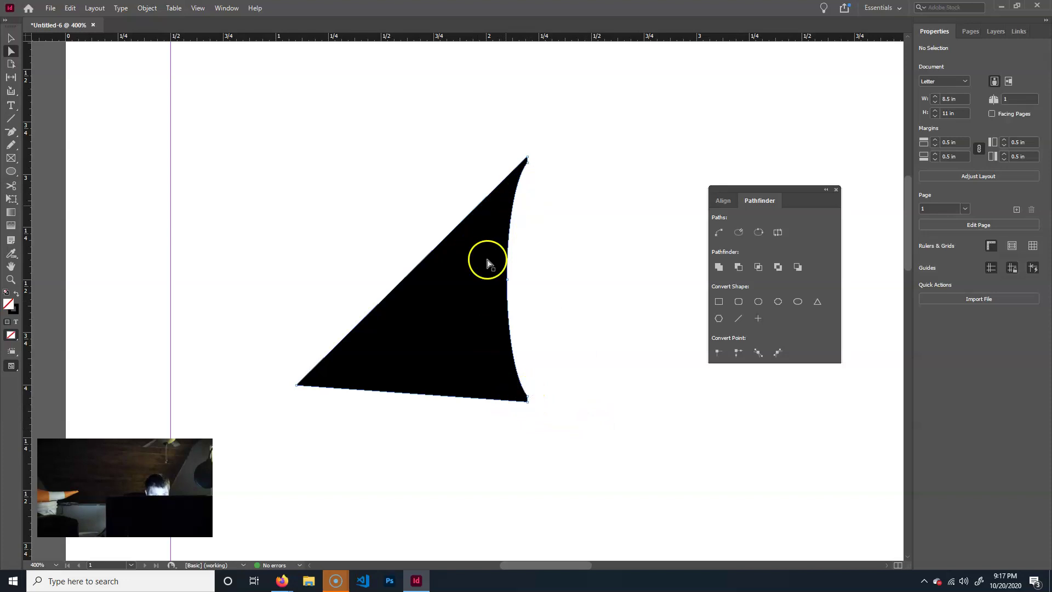
# Adjust the curved edge's middle anchor and deepen the curve's lower sweep
pyautogui.click(488, 306)
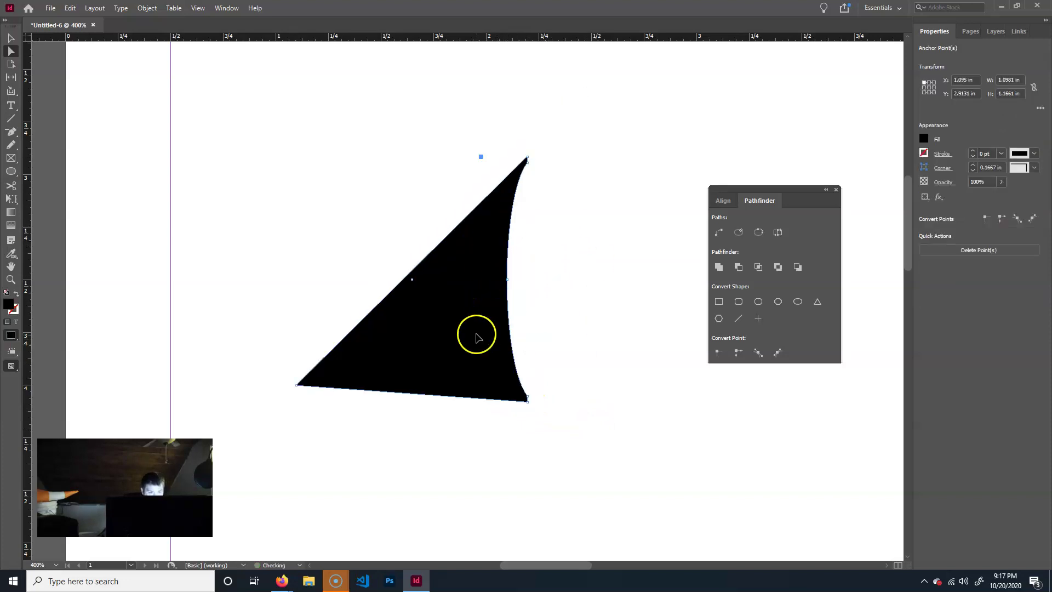
pyautogui.moveTo(488, 312); pyautogui.dragTo(508, 283)
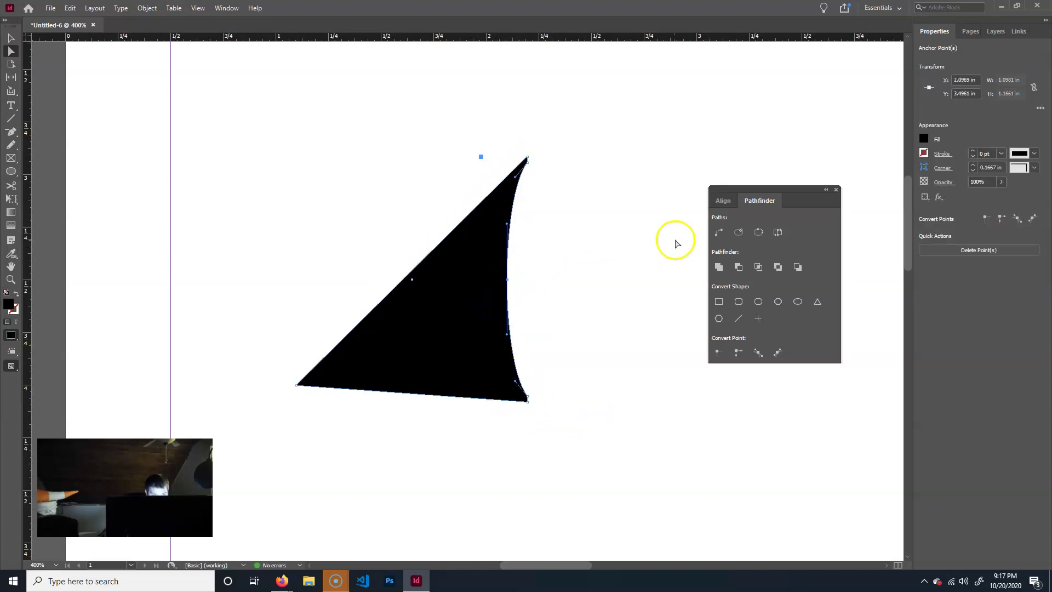
pyautogui.press('Left')
pyautogui.press('Left')
pyautogui.press('Left')
pyautogui.press('Left')
pyautogui.press('Left')
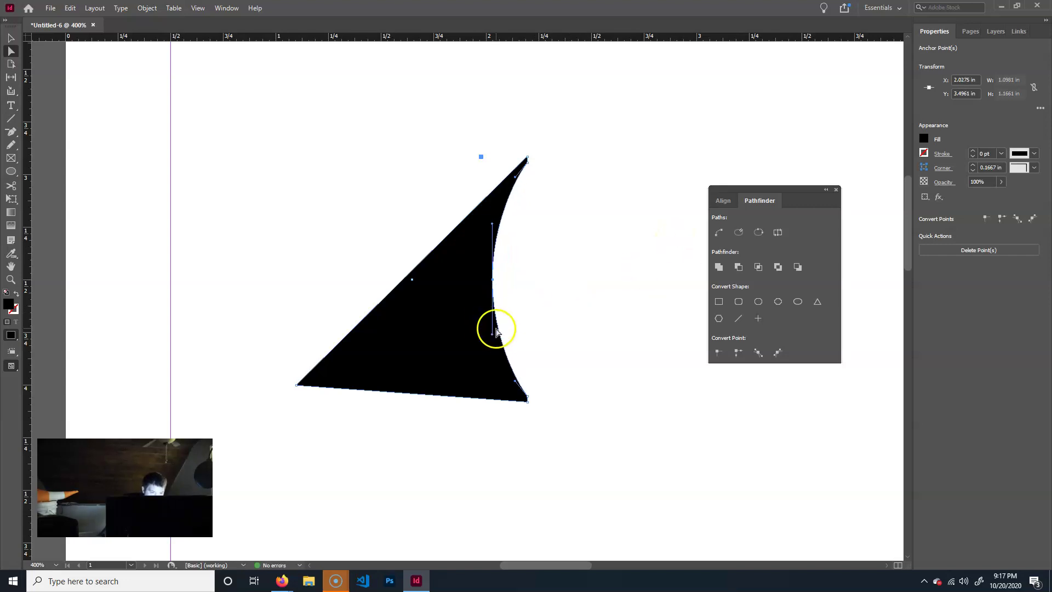
pyautogui.moveTo(494, 335); pyautogui.dragTo(494, 367)
pyautogui.moveTo(502, 241)
pyautogui.mouseDown()
pyautogui.moveTo(500, 215)
pyautogui.moveTo(508, 255)
pyautogui.moveTo(495, 222)
pyautogui.mouseUp()
pyautogui.click(494, 240)
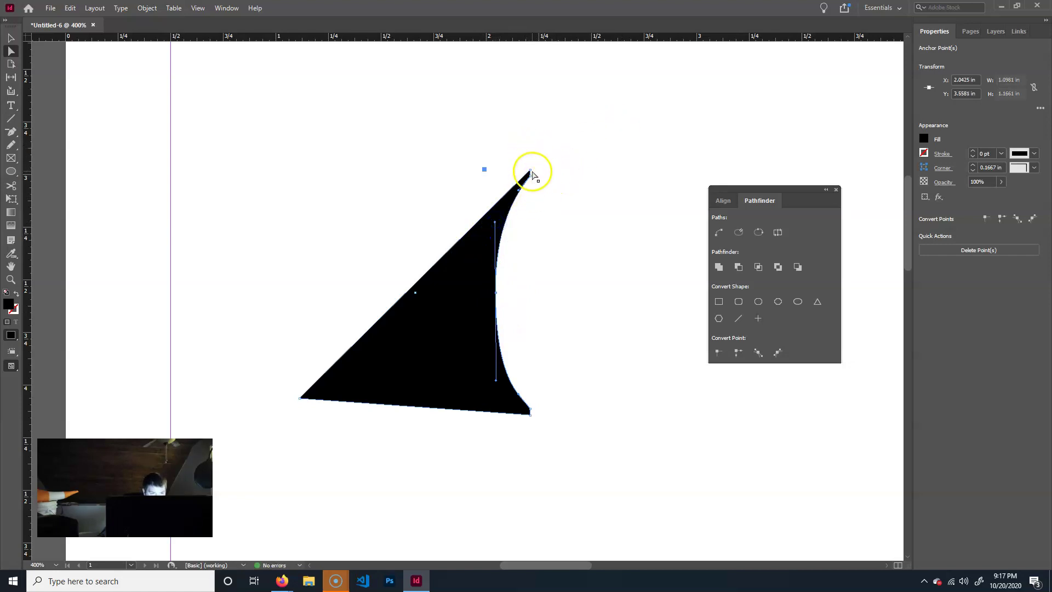
# Remove the anchor at the sail's top tip, sharpen the bottom-right corner, and nudge the top anchor right
pyautogui.click(10, 131)
pyautogui.click(528, 174)
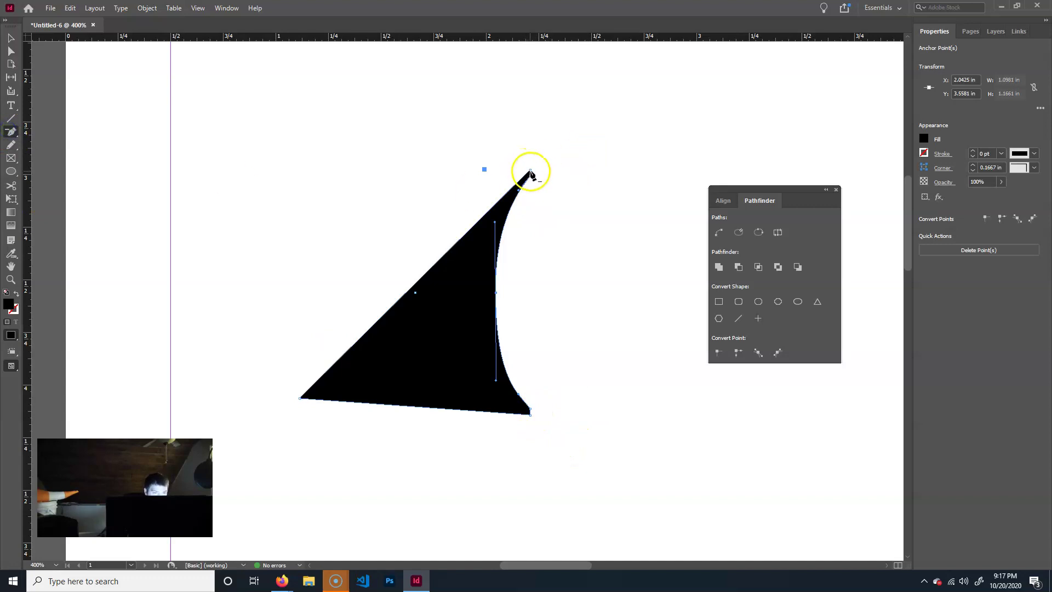
pyautogui.click(529, 415)
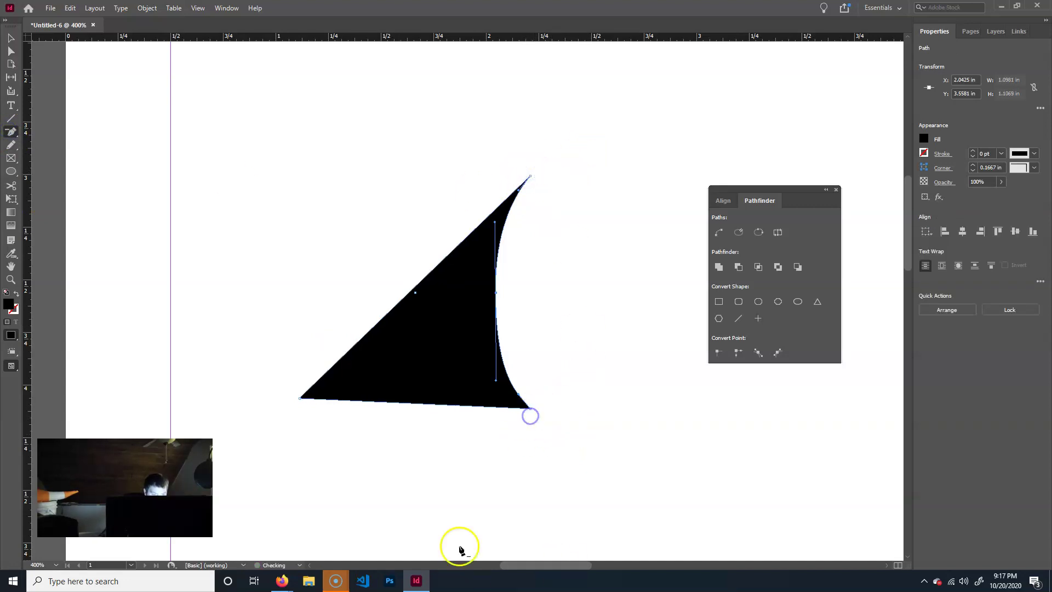
pyautogui.click(10, 38)
pyautogui.click(570, 286)
pyautogui.click(399, 359)
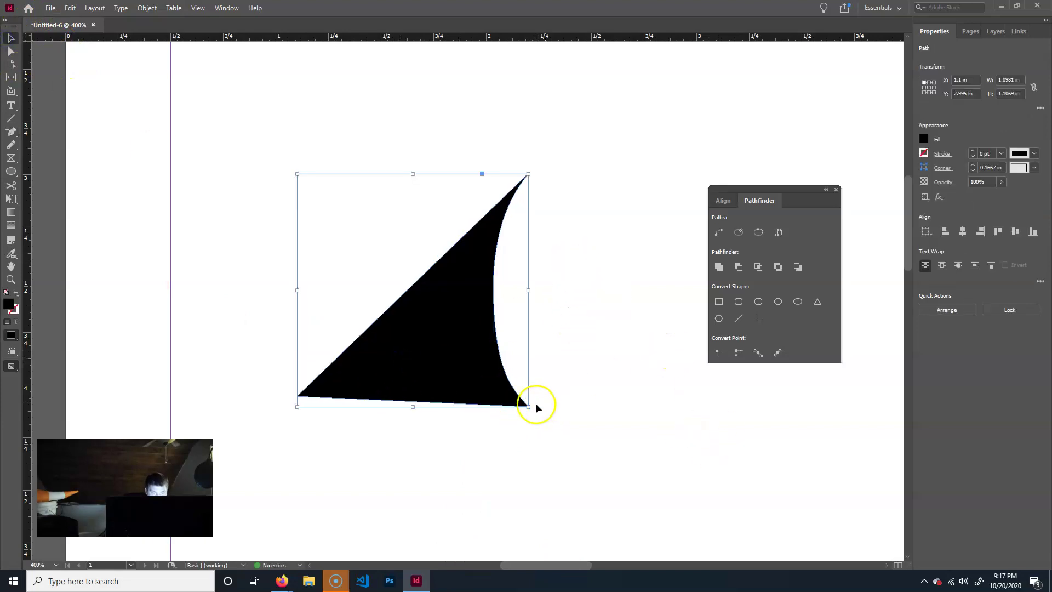
pyautogui.click(11, 51)
pyautogui.moveTo(507, 432); pyautogui.dragTo(570, 367)
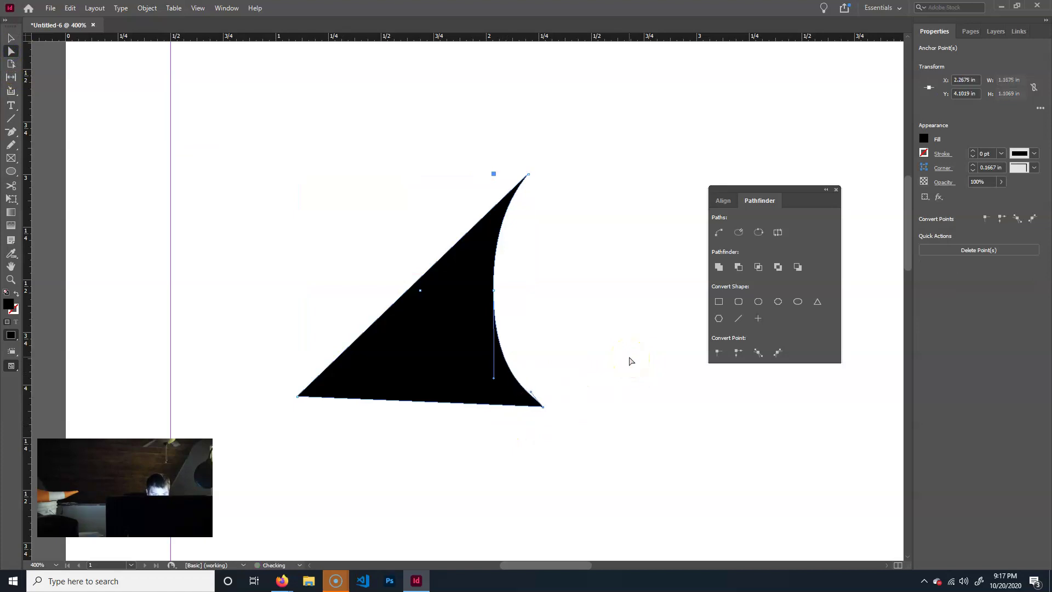
pyautogui.click(495, 211)
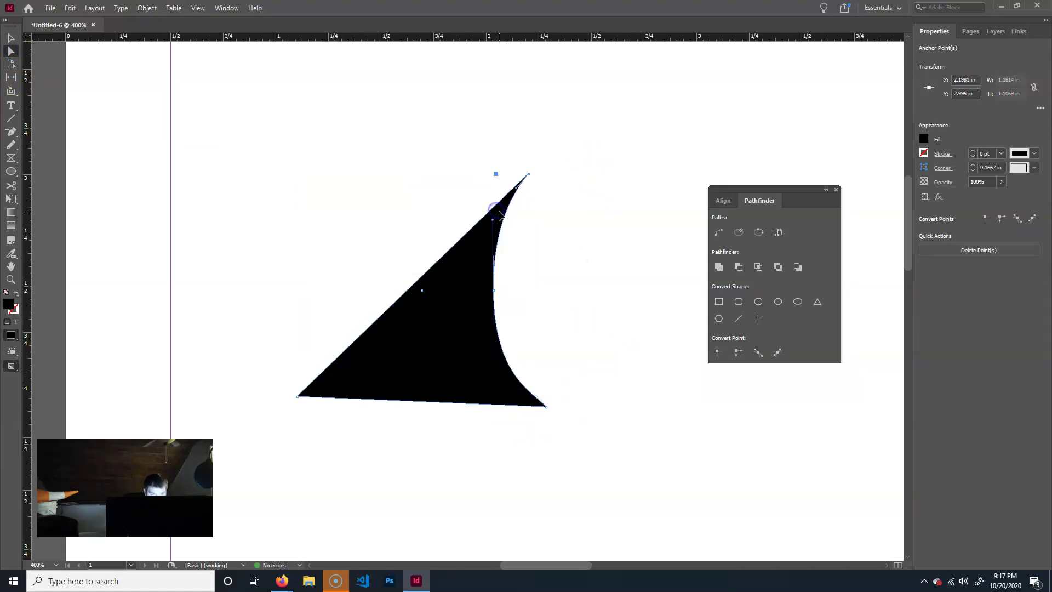
pyautogui.press('Right')
pyautogui.press('Right')
pyautogui.press('Right')
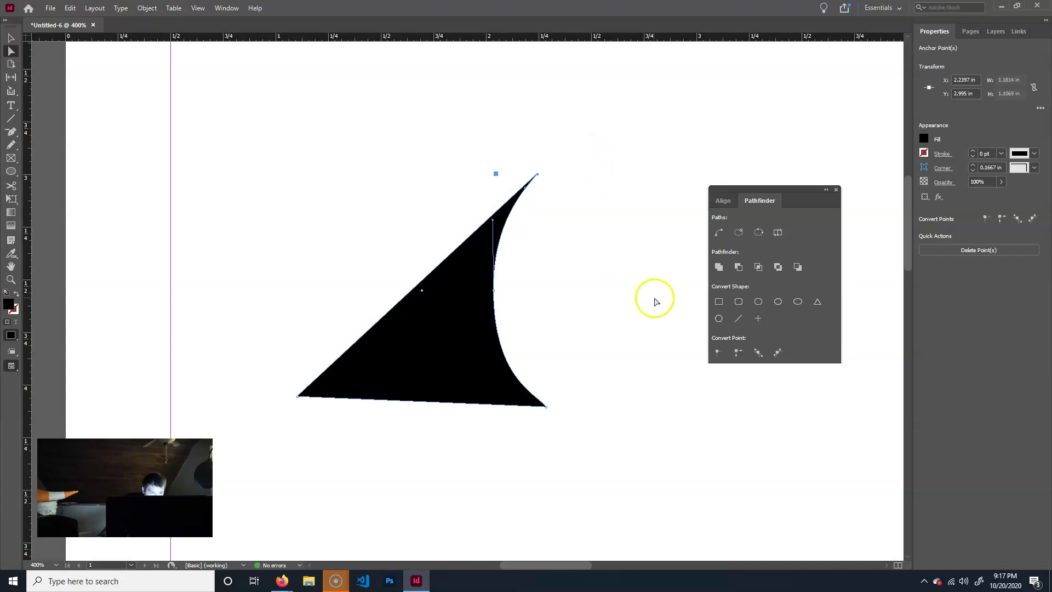
# Pull the curve's lower handle up to reshape it, undoing the stray lower-anchor move
pyautogui.moveTo(473, 322); pyautogui.dragTo(547, 258)
pyautogui.moveTo(499, 229); pyautogui.dragTo(399, 314)
pyautogui.moveTo(465, 394); pyautogui.dragTo(462, 403)
pyautogui.moveTo(496, 297); pyautogui.dragTo(446, 336)
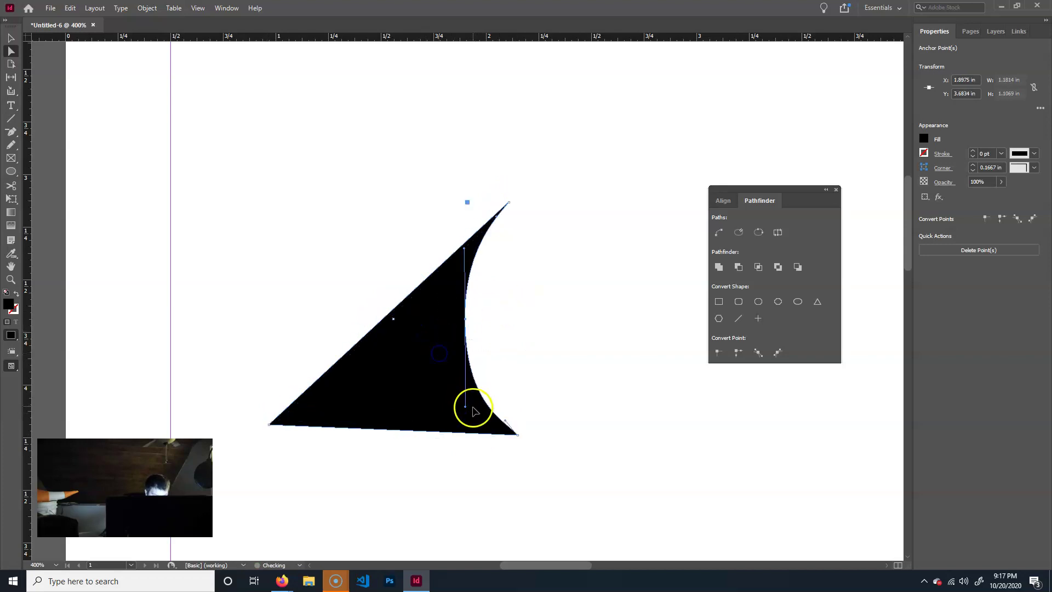
pyautogui.moveTo(465, 407); pyautogui.dragTo(466, 386)
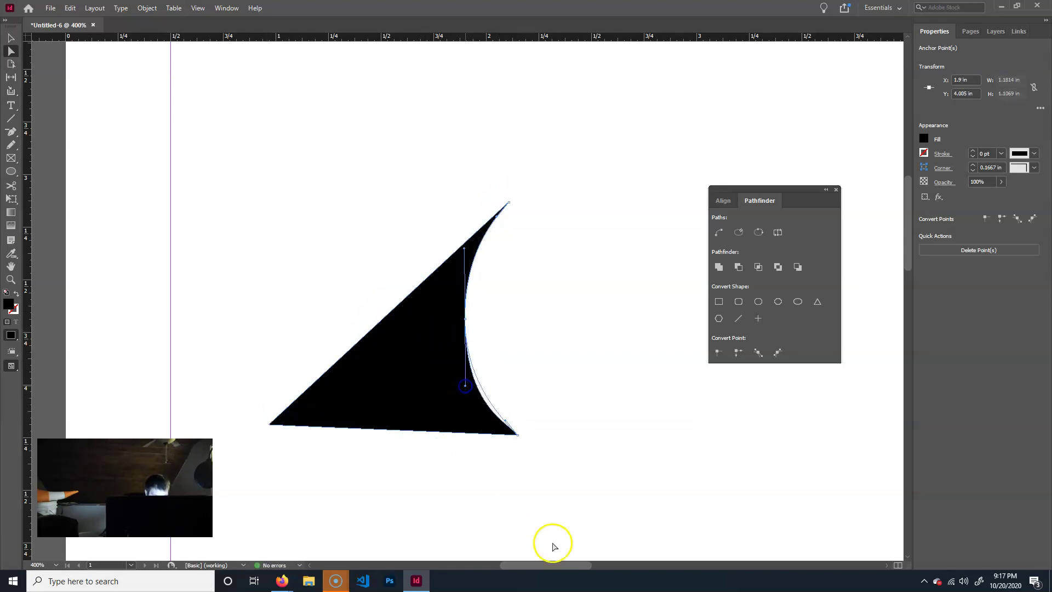
pyautogui.click(504, 421)
pyautogui.moveTo(506, 424); pyautogui.dragTo(502, 426)
pyautogui.hotkey('ctrl', 'z')
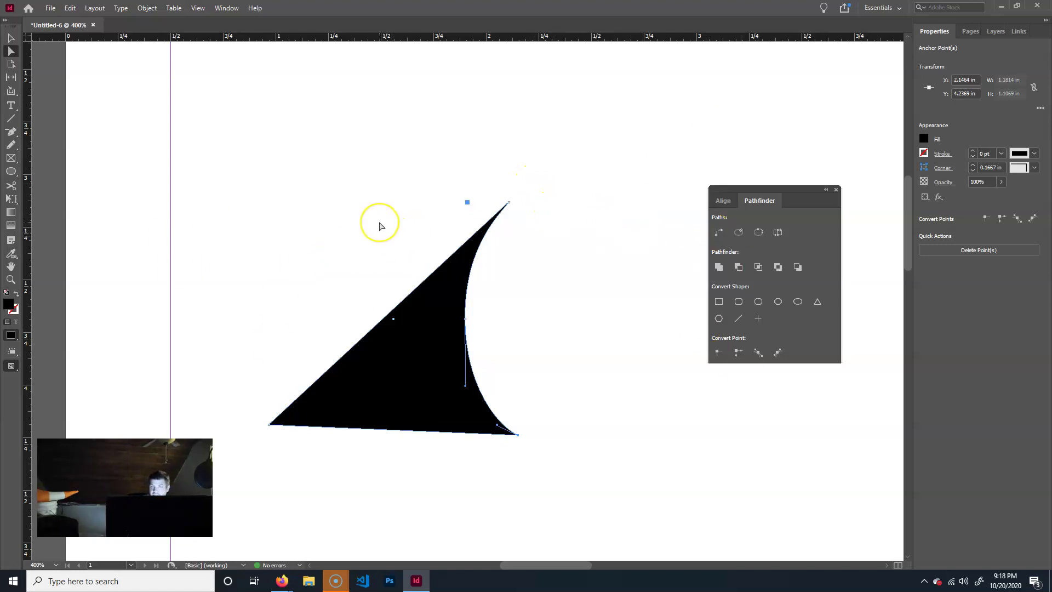
pyautogui.hotkey('ctrl', '-')
pyautogui.hotkey('ctrl', '-')
pyautogui.hotkey('ctrl', '-')
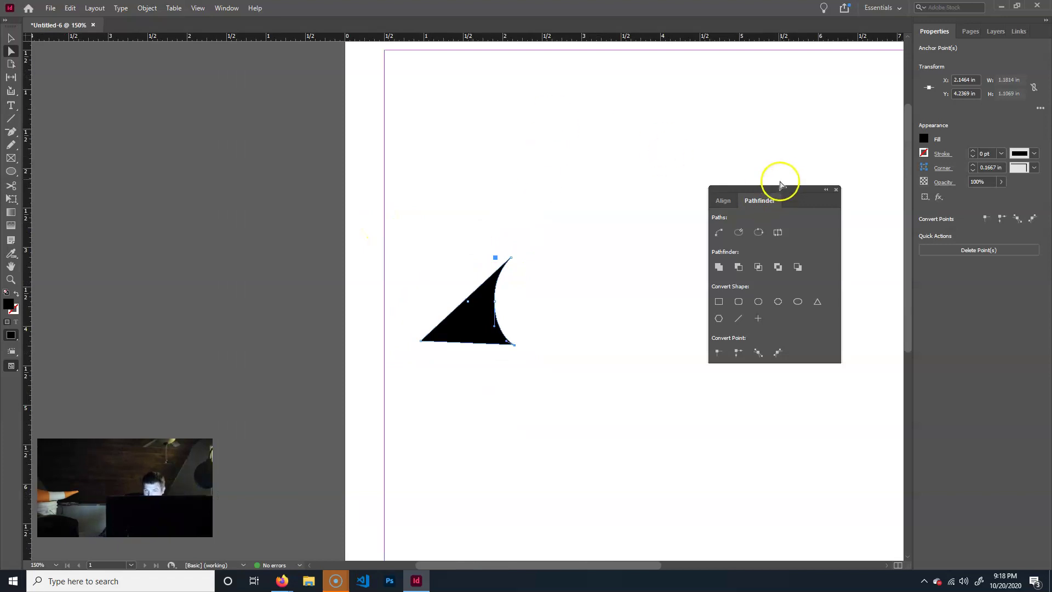
# Draw a rectangle with the Rectangle tool in the empty space below the sail shape
pyautogui.moveTo(794, 187); pyautogui.dragTo(823, 174)
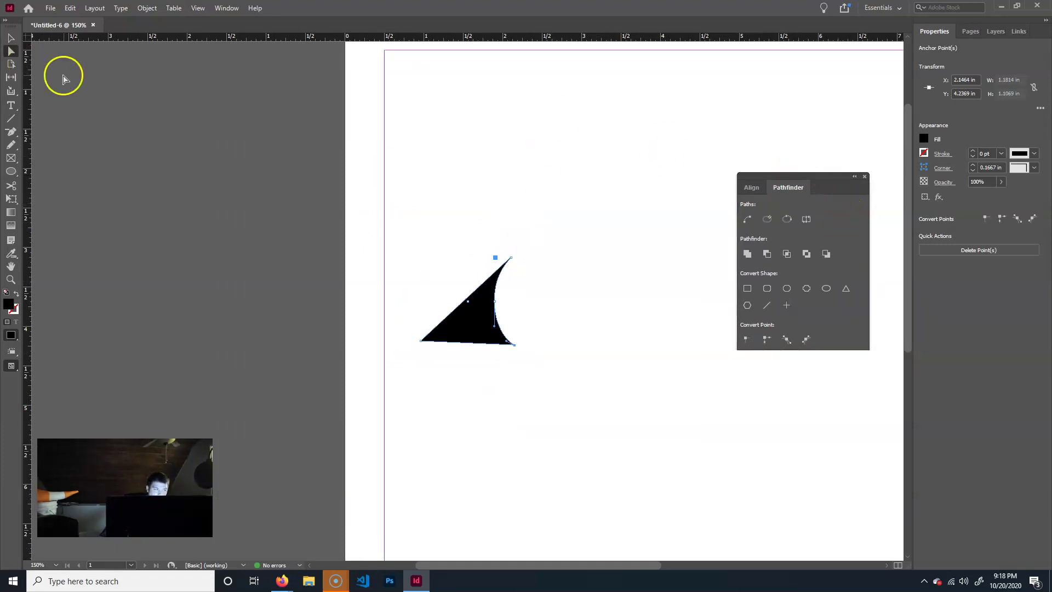
pyautogui.moveTo(619, 333); pyautogui.dragTo(545, 137)
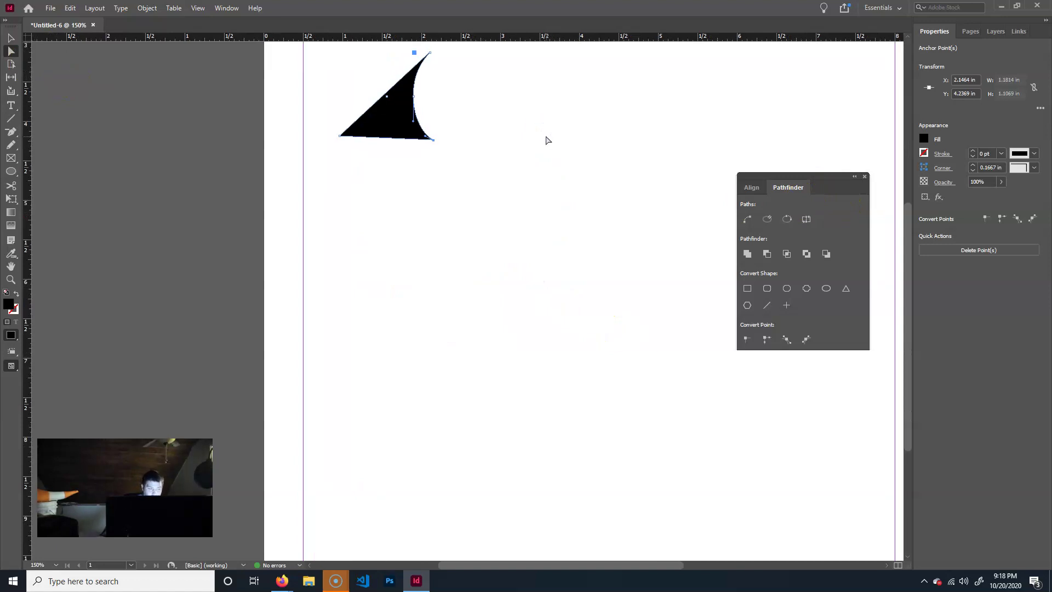
pyautogui.click(11, 171)
pyautogui.click(11, 171)
pyautogui.click(37, 184)
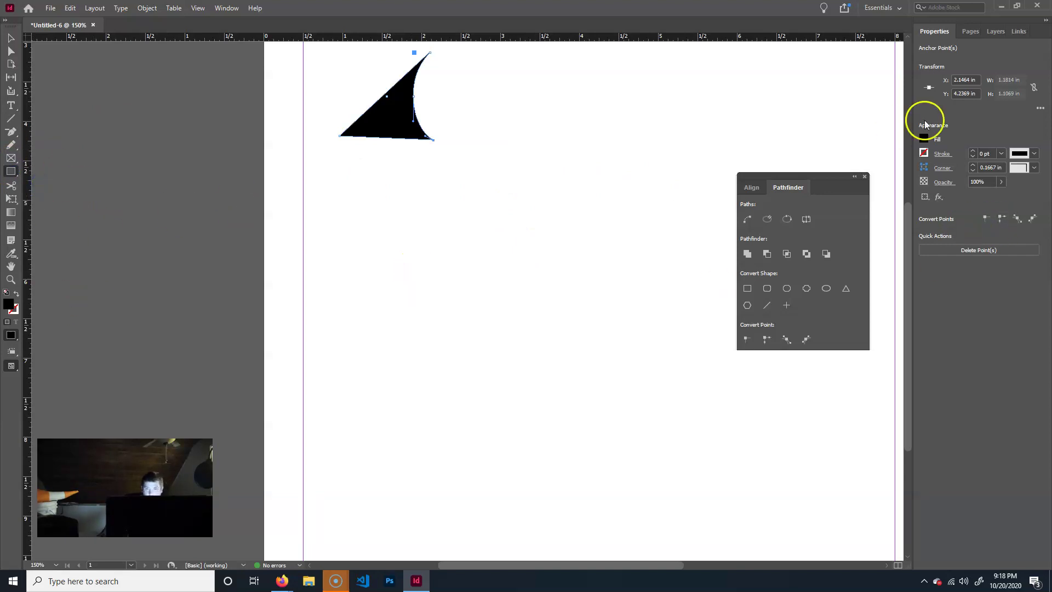
pyautogui.moveTo(425, 356); pyautogui.dragTo(567, 274)
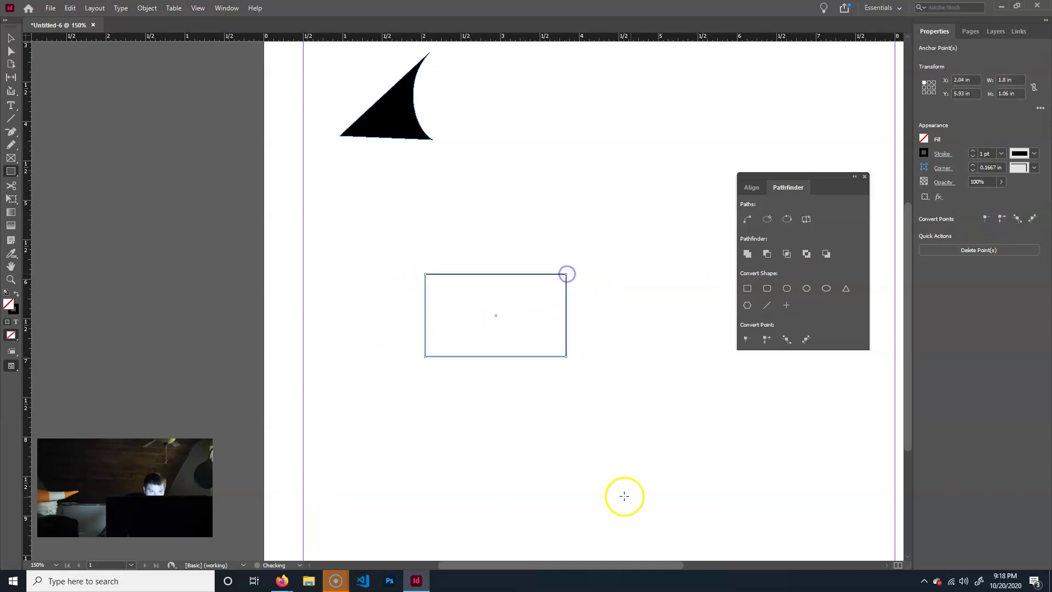
# Set the rectangle's fill to Registration black and its stroke to None
pyautogui.click(925, 140)
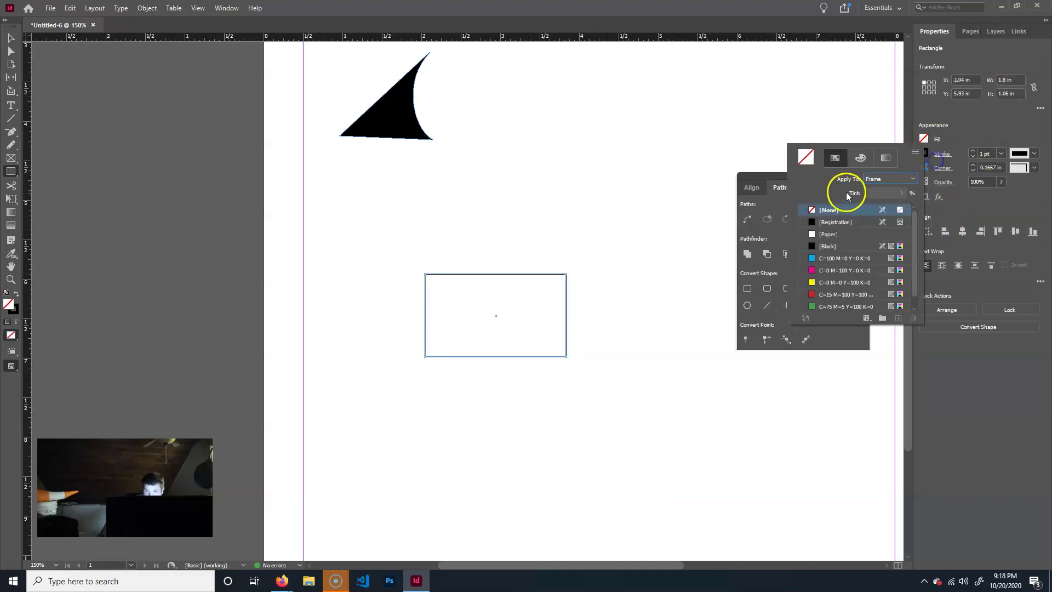
pyautogui.click(814, 221)
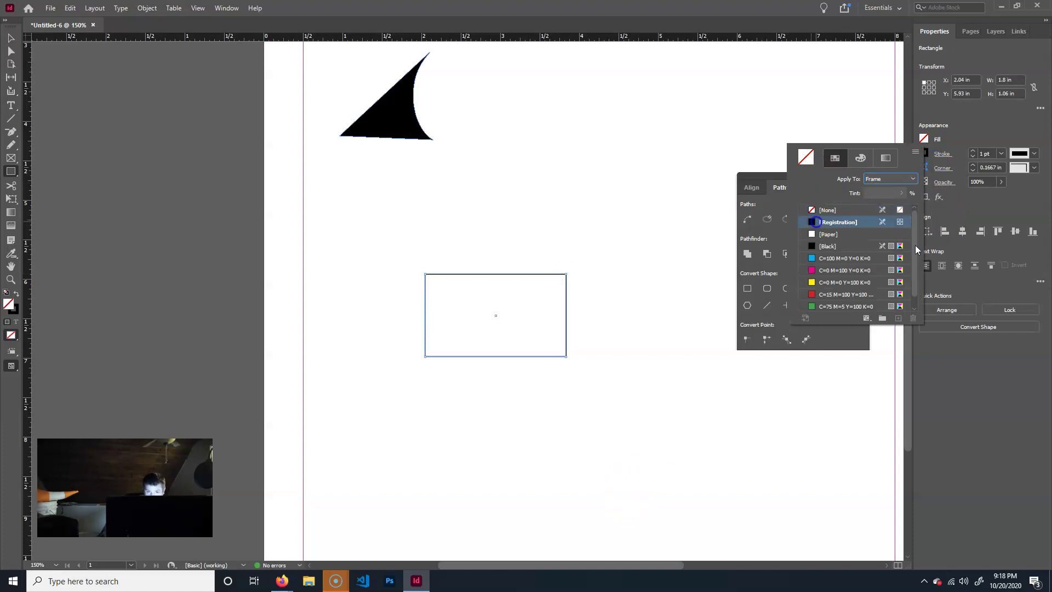
pyautogui.click(924, 159)
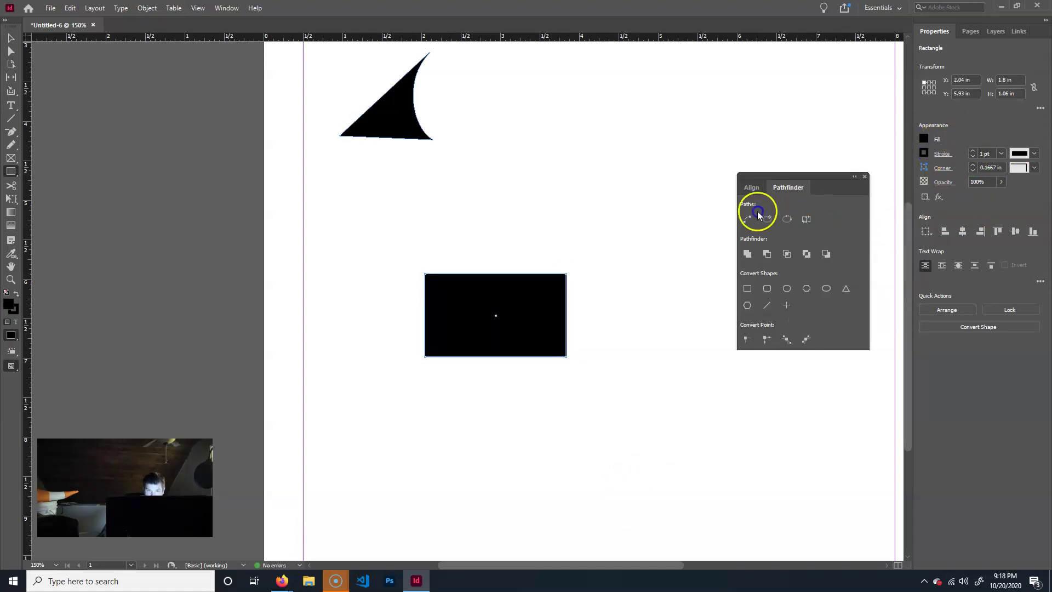
pyautogui.click(924, 153)
pyautogui.click(826, 224)
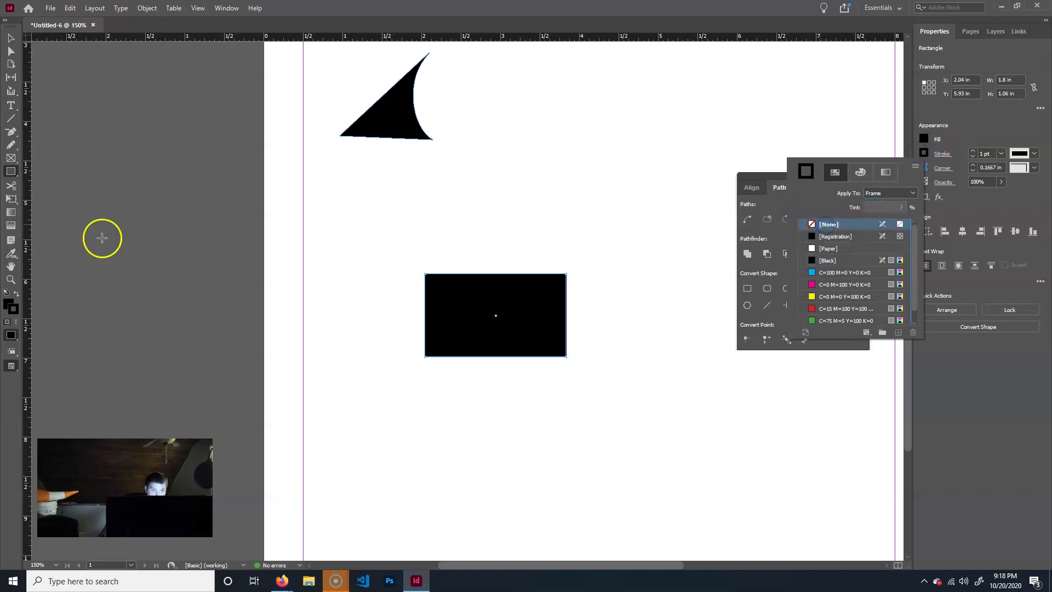
pyautogui.click(11, 38)
pyautogui.click(582, 255)
pyautogui.click(527, 245)
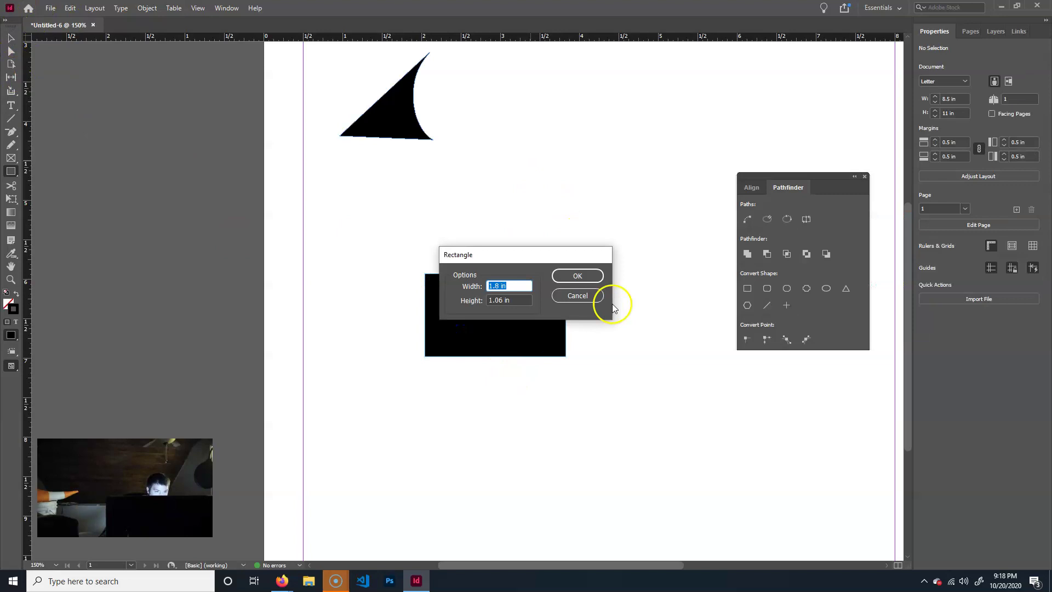
pyautogui.click(578, 296)
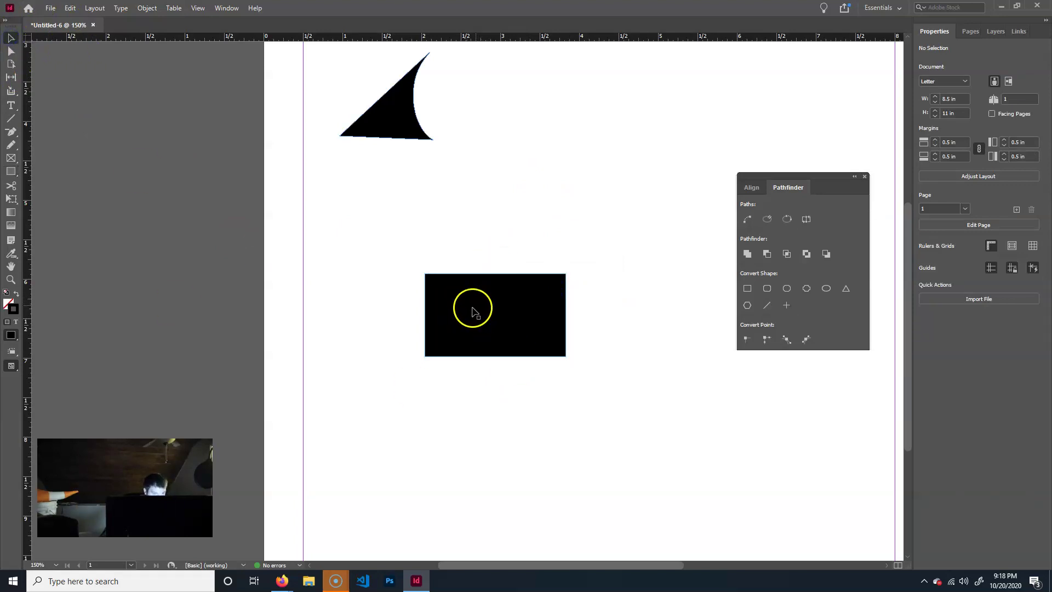
# Alt-drag offset copies of the black rectangle and delete the unwanted extra copy
pyautogui.moveTo(466, 292); pyautogui.dragTo(482, 313)
pyautogui.click(631, 232)
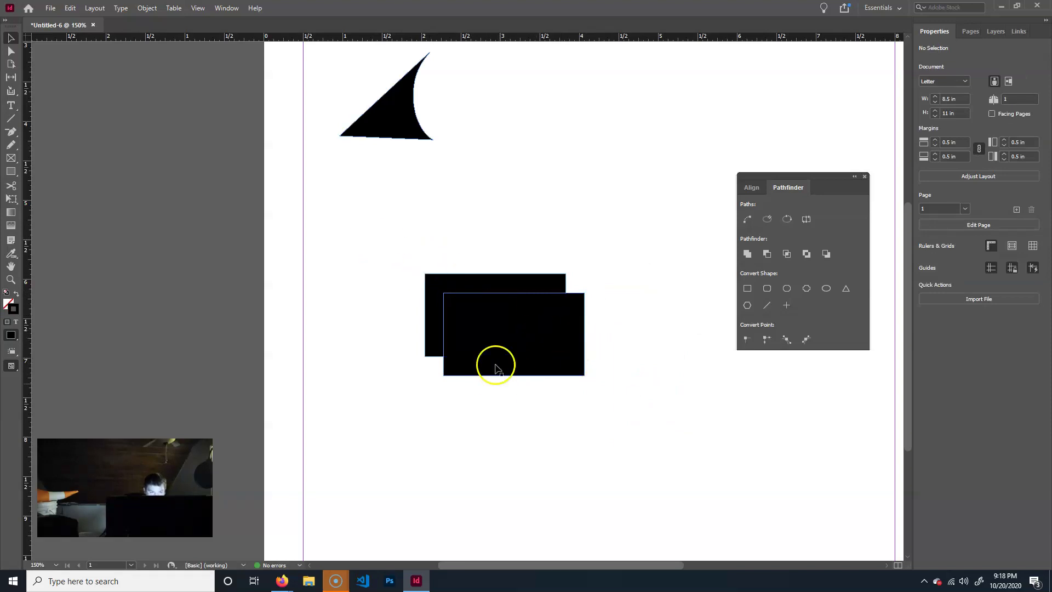
pyautogui.moveTo(519, 333); pyautogui.dragTo(556, 459)
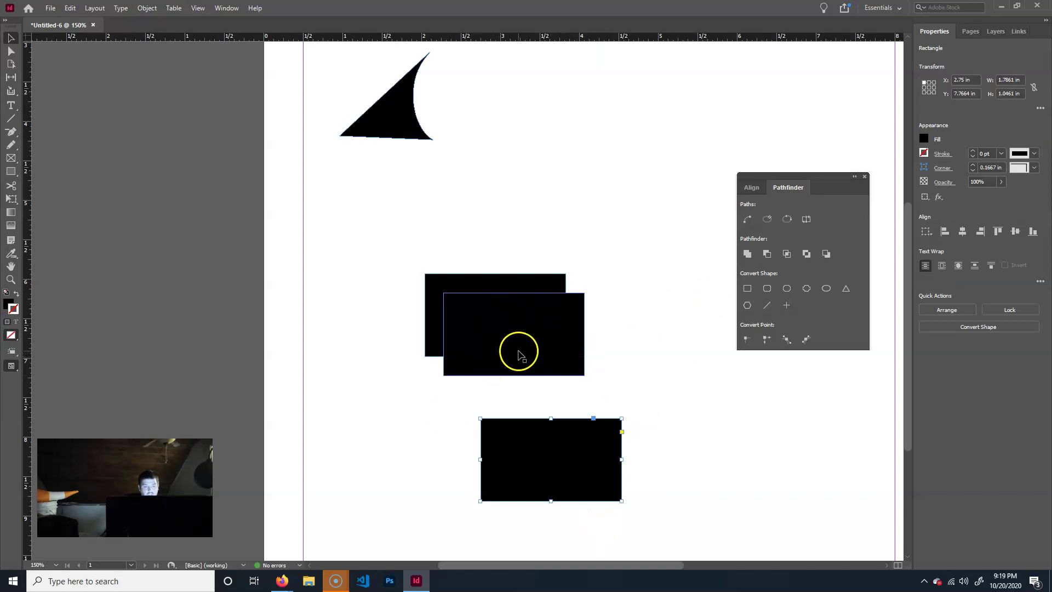
pyautogui.moveTo(520, 333); pyautogui.dragTo(617, 172)
pyautogui.press('Delete')
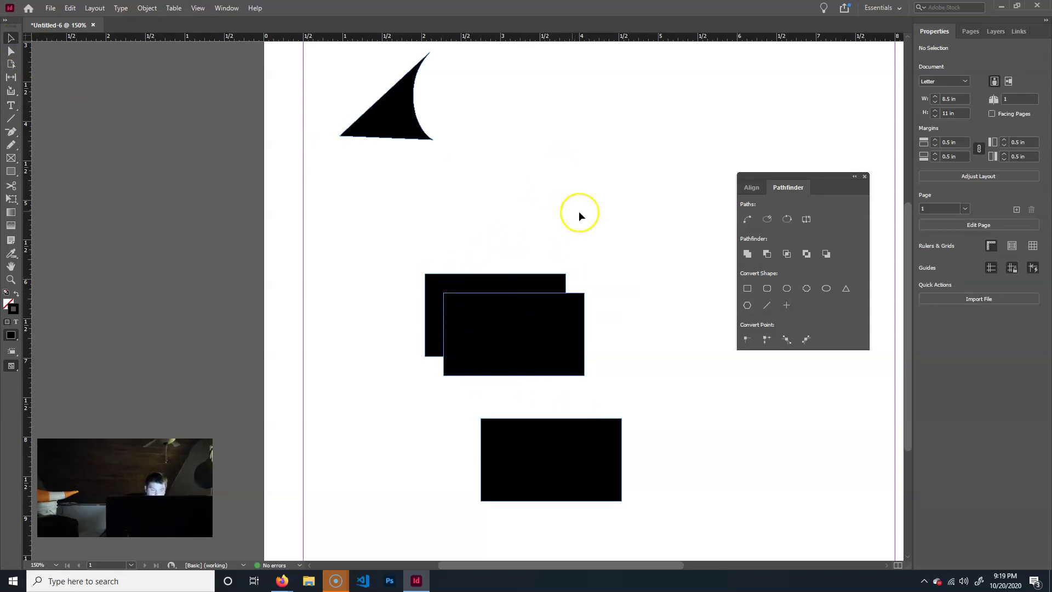
# Merge the overlapping pair with Pathfinder Add and delete the two inner corner anchors to bevel them
pyautogui.moveTo(637, 202); pyautogui.dragTo(368, 399)
pyautogui.click(748, 253)
pyautogui.click(183, 233)
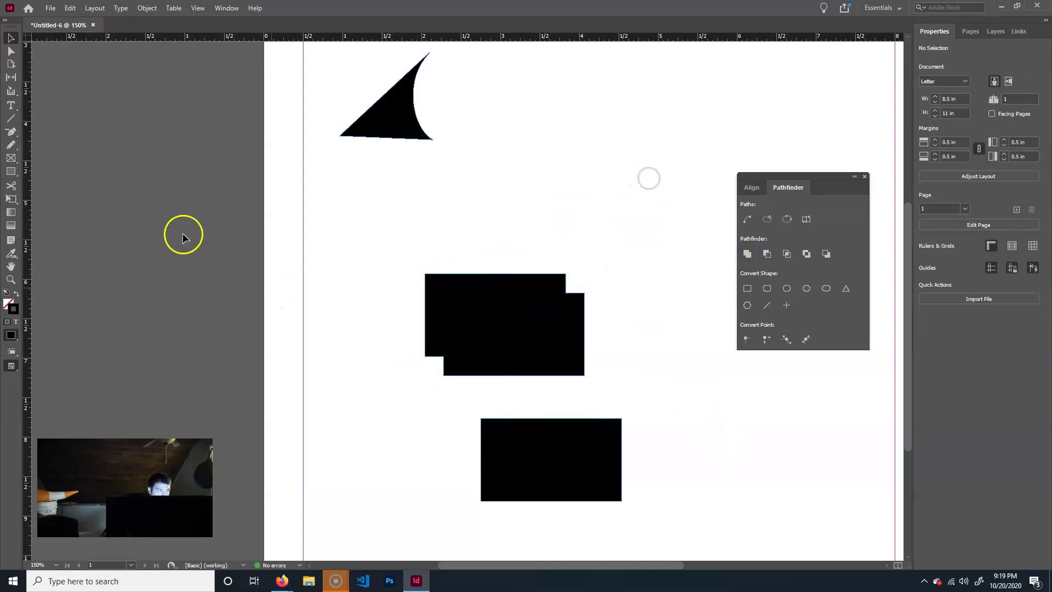
pyautogui.click(566, 294)
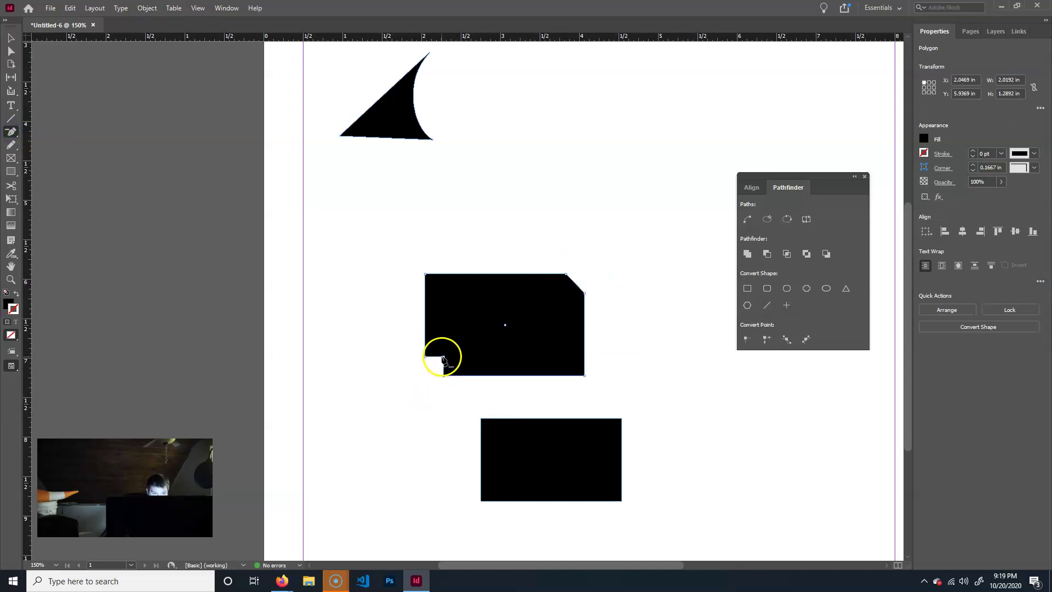
pyautogui.click(443, 357)
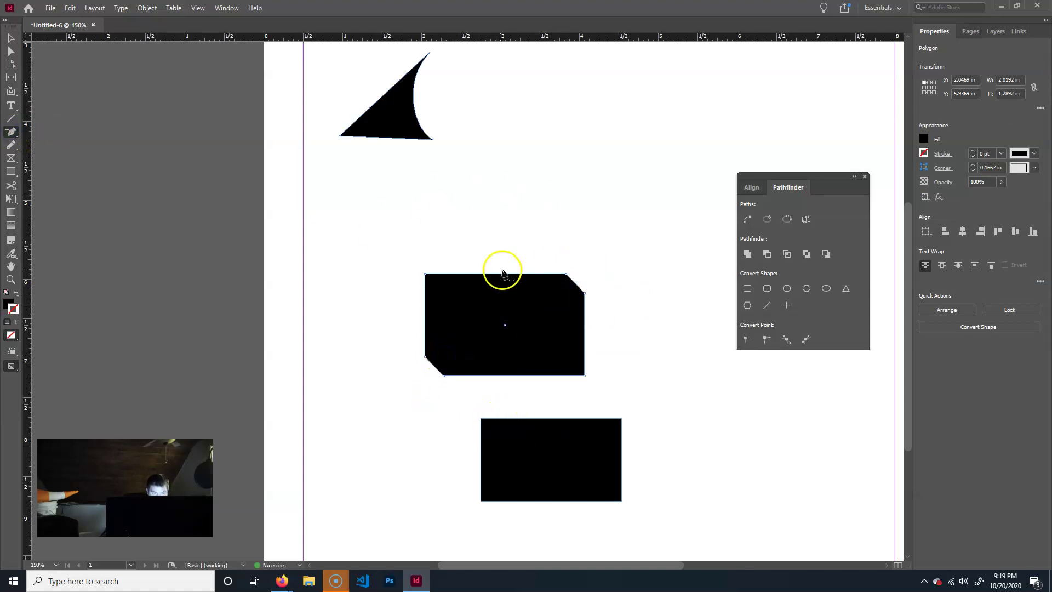
pyautogui.click(10, 37)
pyautogui.moveTo(558, 487); pyautogui.dragTo(554, 483)
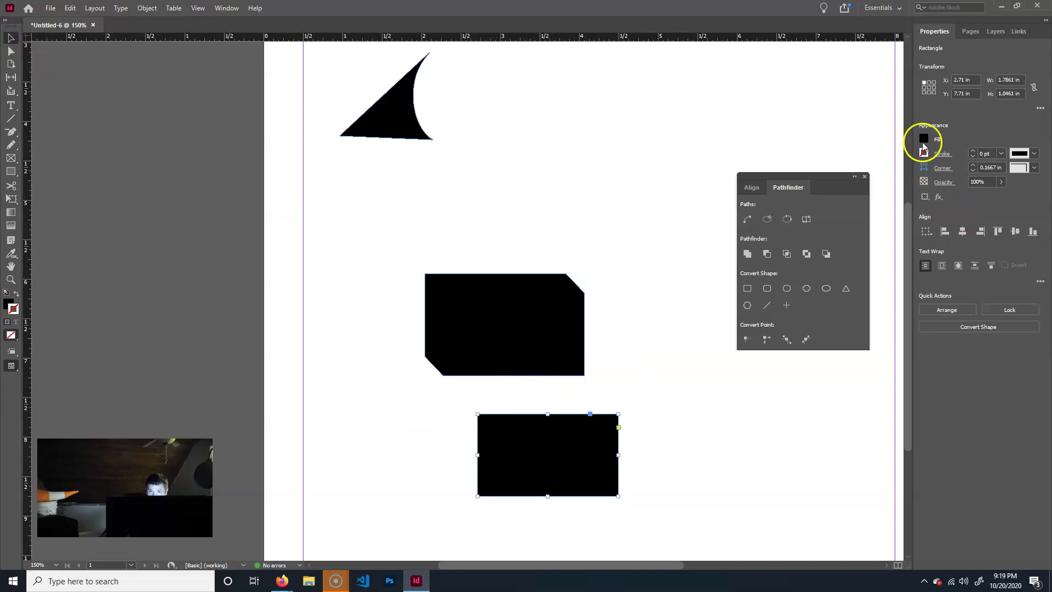
# Make the bottom rectangle white, then move and resize it over the black shape
pyautogui.click(925, 138)
pyautogui.click(813, 234)
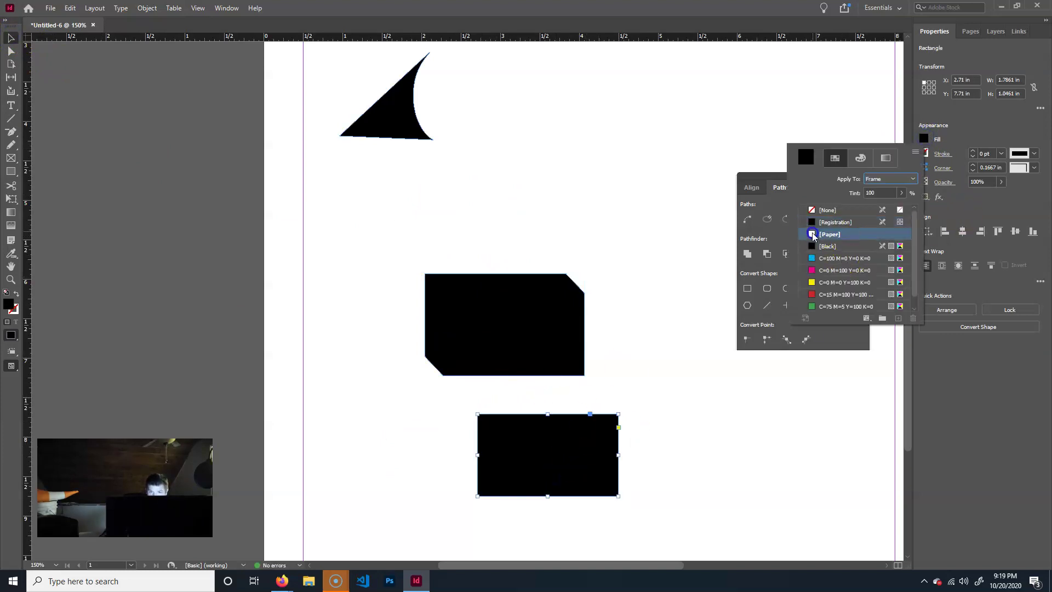
pyautogui.click(564, 455)
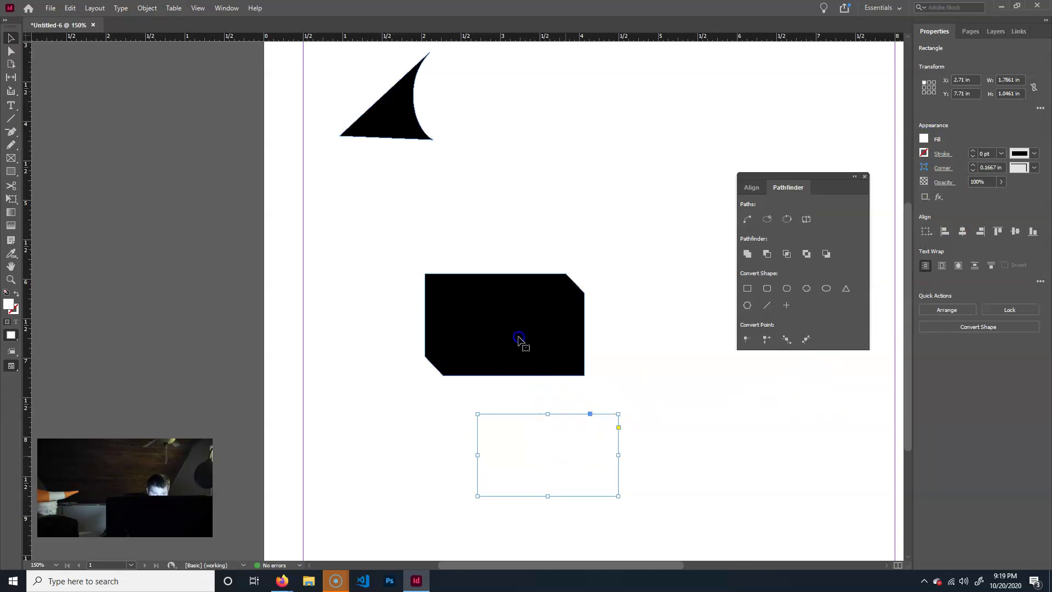
pyautogui.moveTo(571, 465); pyautogui.dragTo(533, 341)
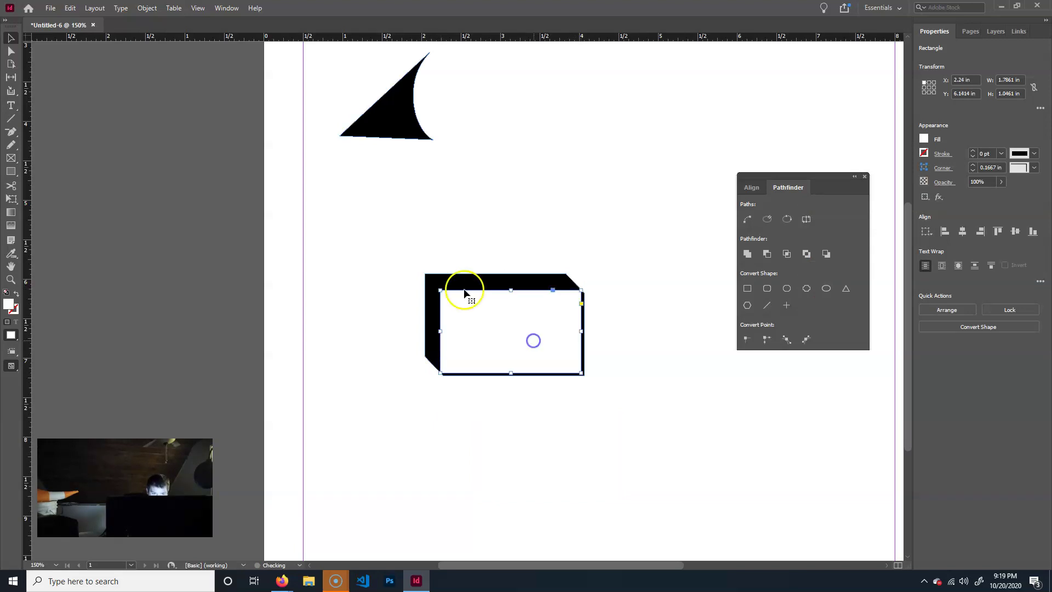
pyautogui.moveTo(442, 291); pyautogui.dragTo(445, 294)
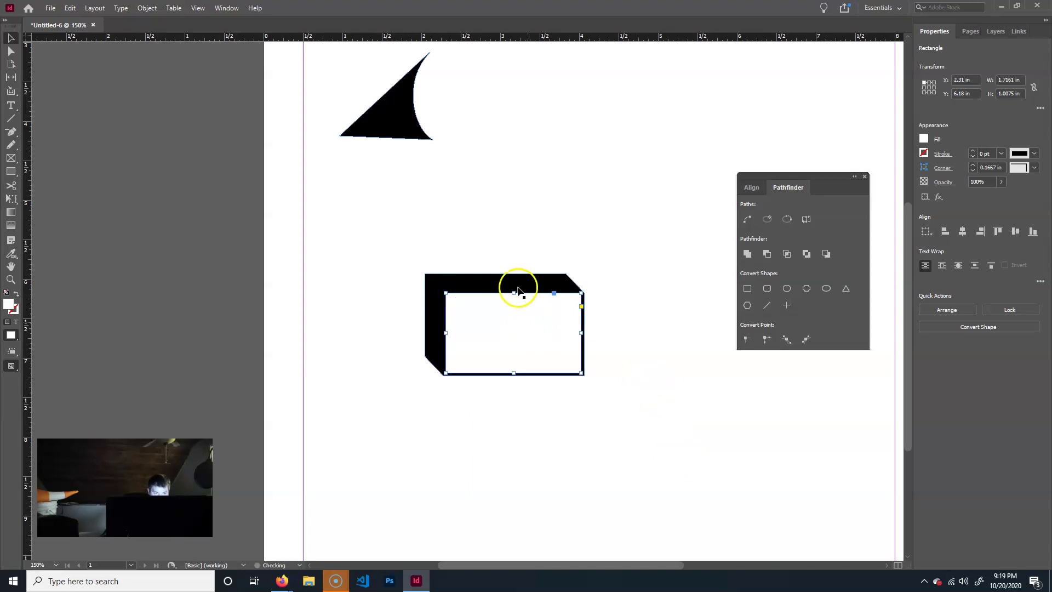
pyautogui.moveTo(514, 294); pyautogui.dragTo(515, 296)
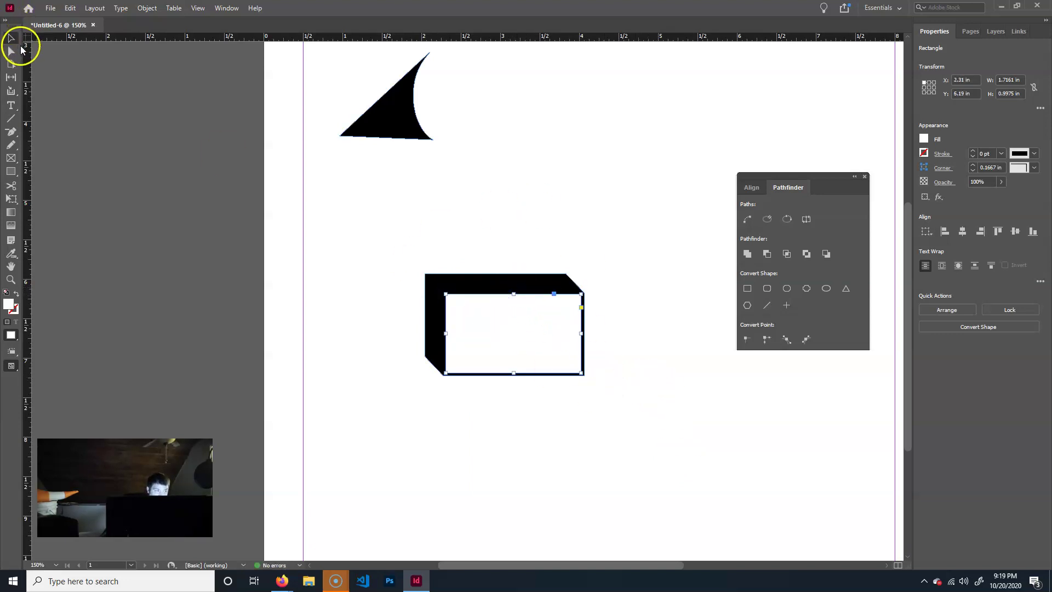
# Select both shapes and apply Pathfinder Subtract to cut the white rectangle out
pyautogui.moveTo(357, 411); pyautogui.dragTo(632, 195)
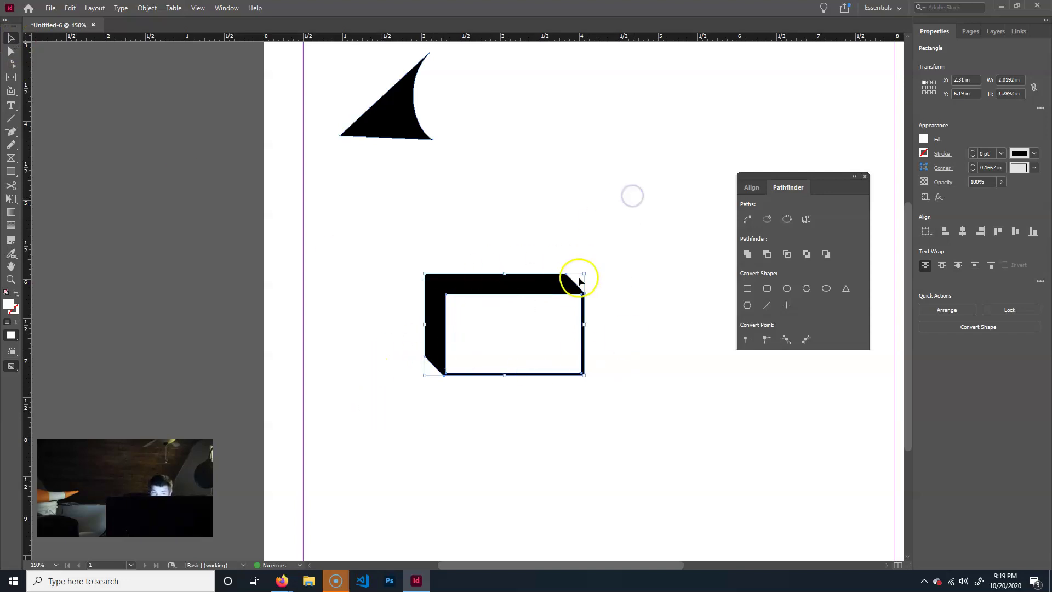
pyautogui.click(768, 254)
pyautogui.click(685, 190)
pyautogui.click(9, 40)
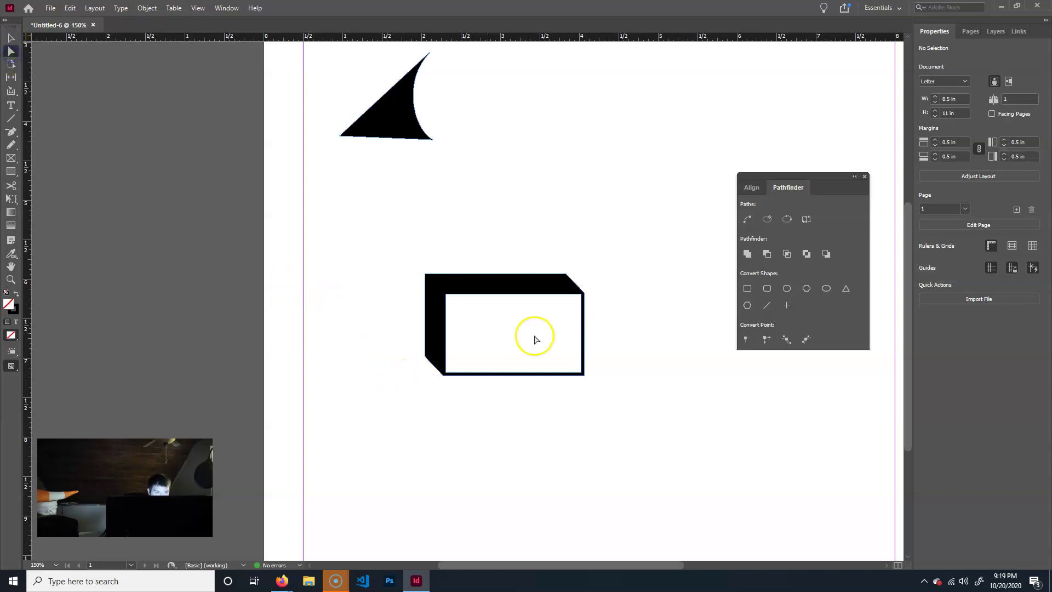
pyautogui.moveTo(481, 274); pyautogui.dragTo(624, 176)
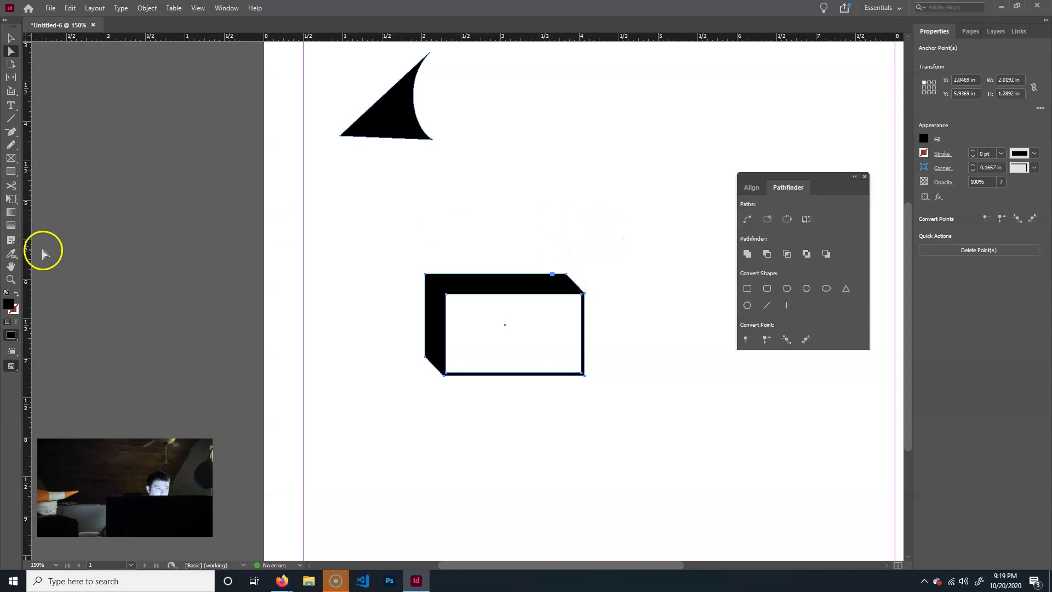
# Draw a 0.85 × 0.85 in circle below the box with the Ellipse tool
pyautogui.click(11, 176)
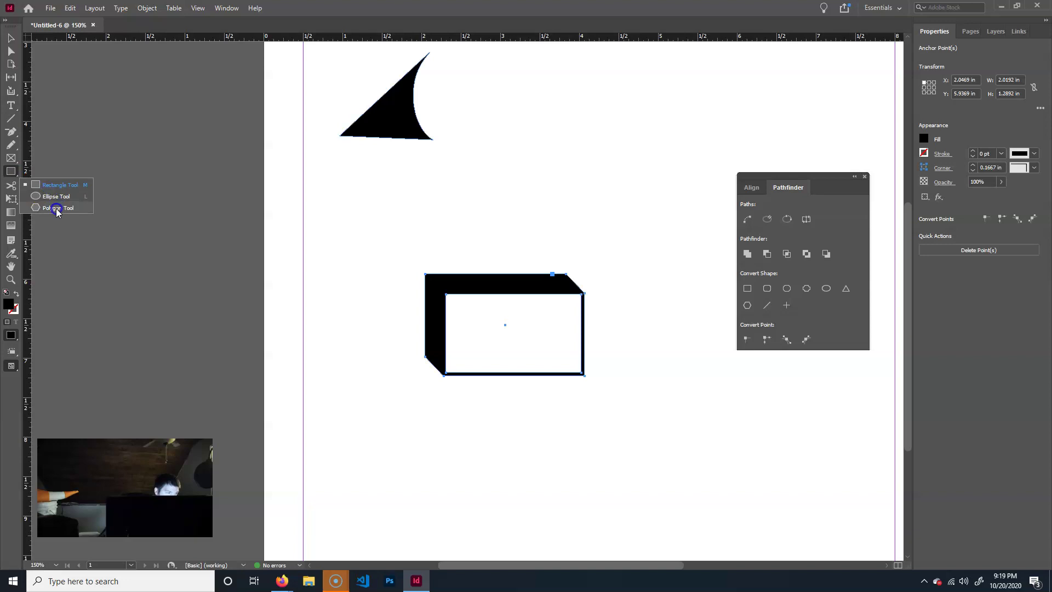
pyautogui.click(57, 197)
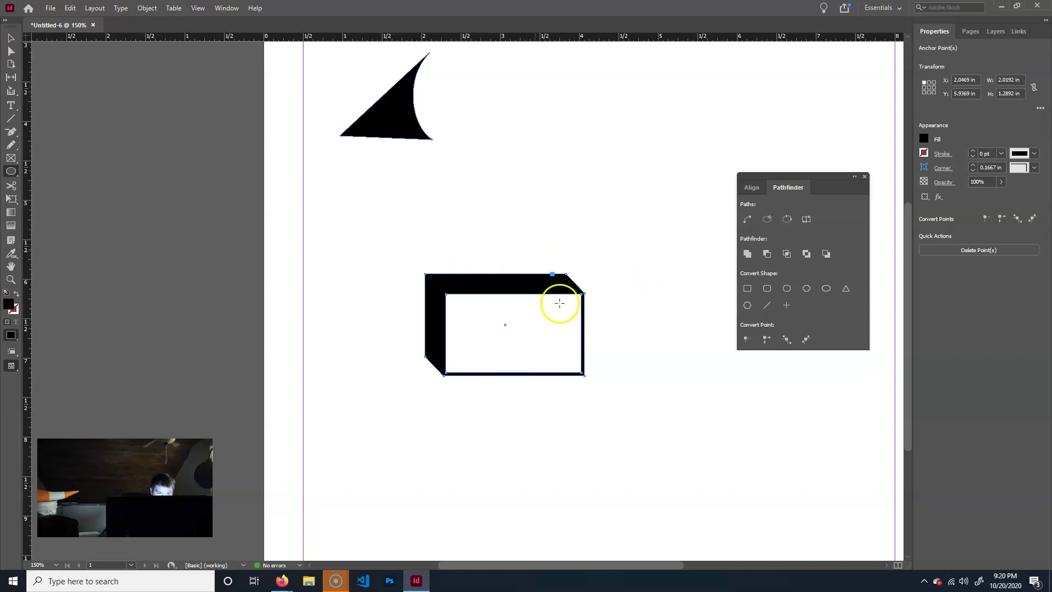
pyautogui.moveTo(478, 495); pyautogui.dragTo(580, 428)
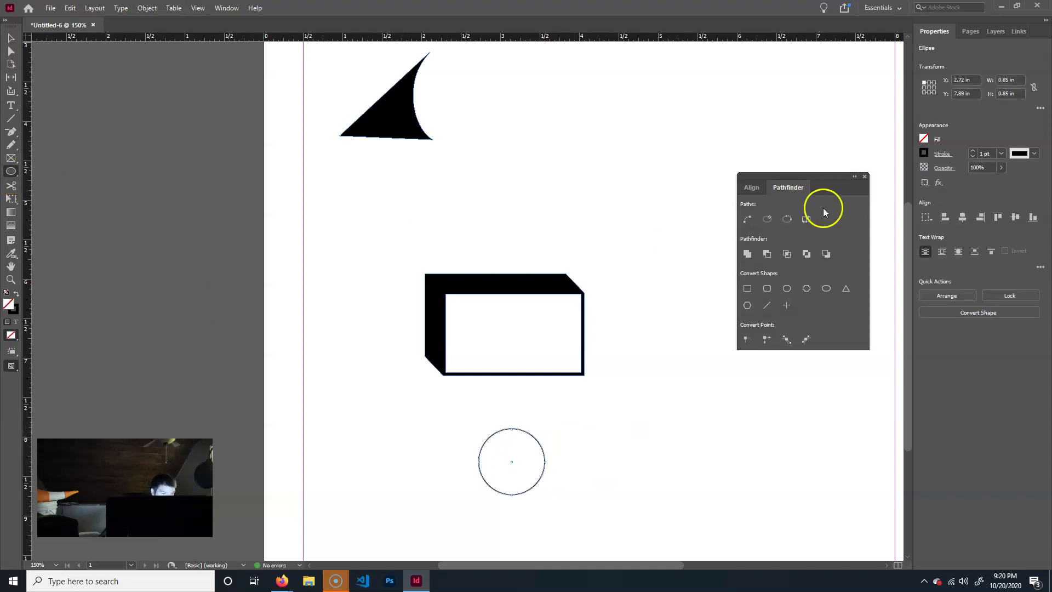
# Set the circle's stroke to [None] and its fill to [Registration] black
pyautogui.click(925, 153)
pyautogui.click(824, 225)
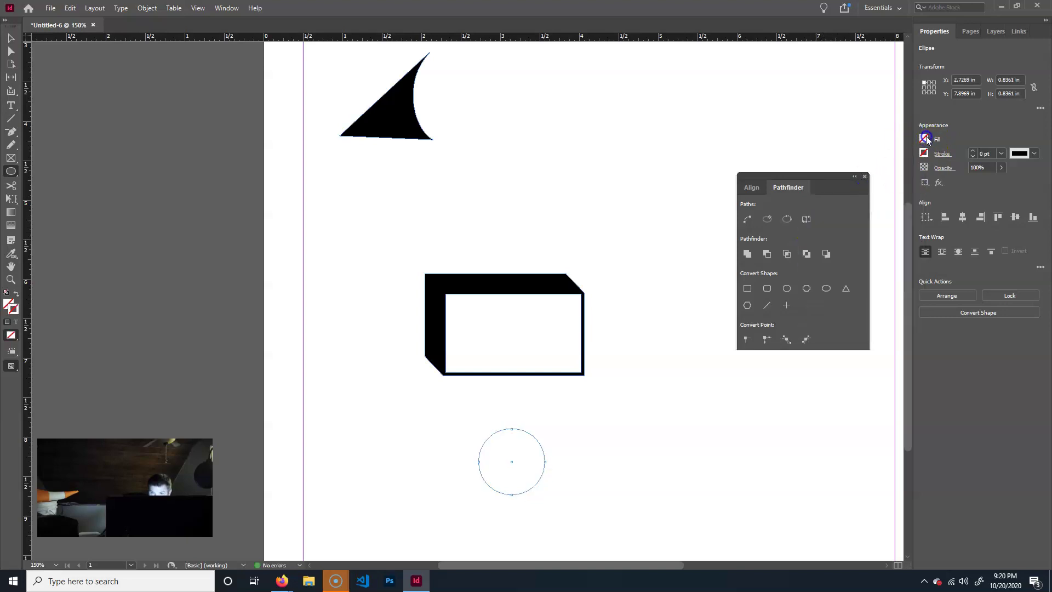
pyautogui.click(923, 139)
pyautogui.click(923, 140)
pyautogui.click(926, 138)
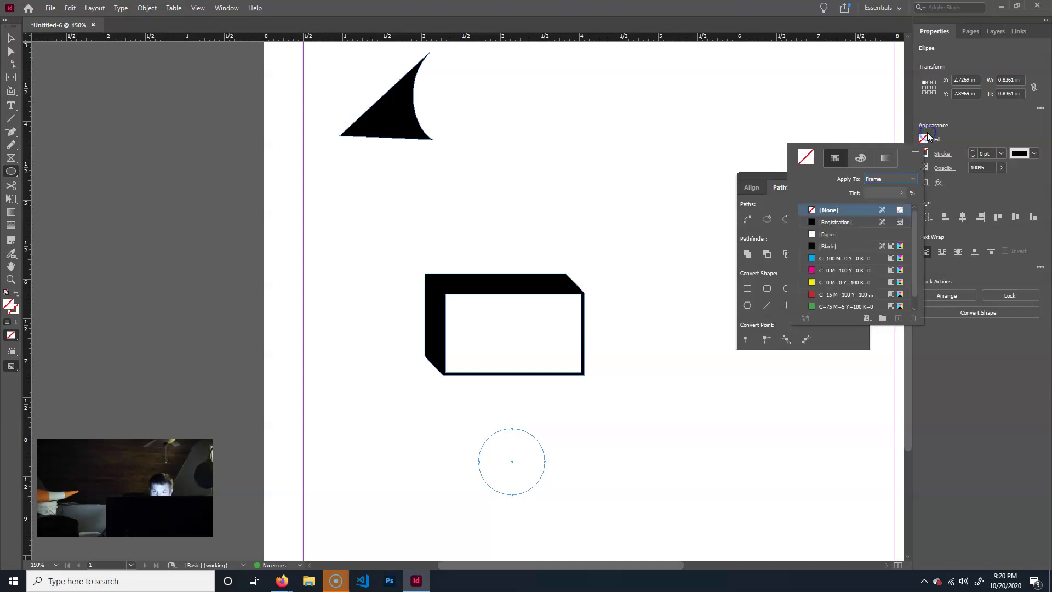
pyautogui.click(823, 222)
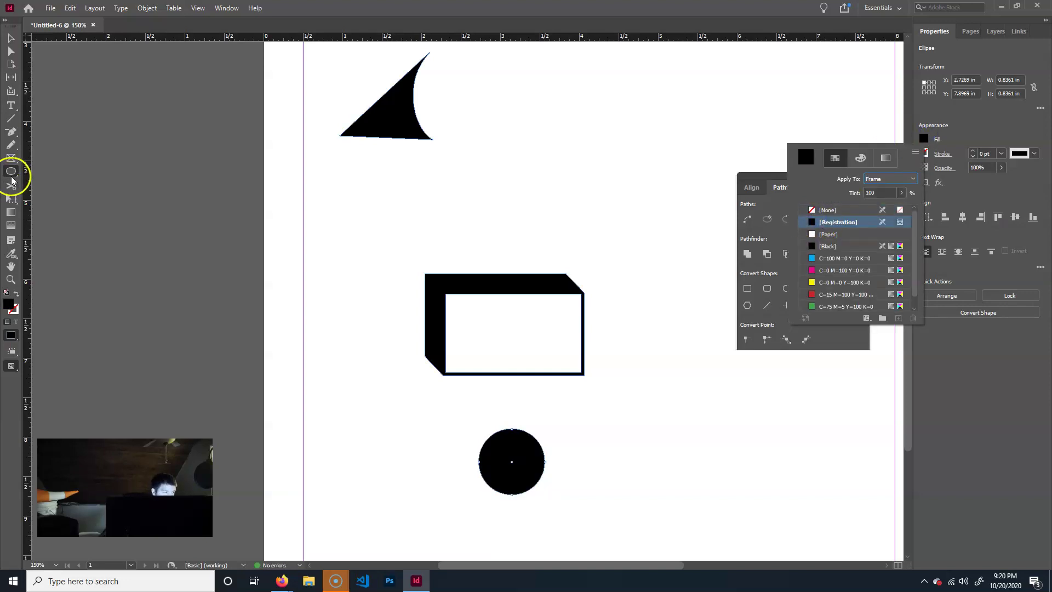
# Draw a 2.24 × 0.84 in rectangle covering the circle's lower half
pyautogui.moveTo(12, 175); pyautogui.dragTo(38, 187)
pyautogui.press('m')
pyautogui.moveTo(432, 504); pyautogui.dragTo(602, 507)
pyautogui.click(11, 39)
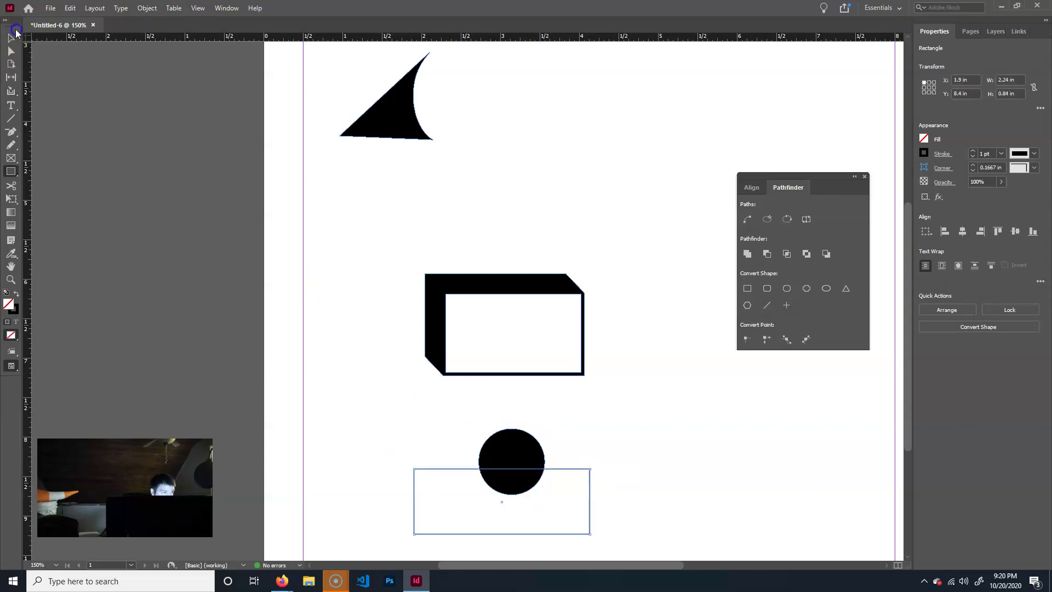
pyautogui.moveTo(11, 21); pyautogui.dragTo(11, 23)
# Select the circle and rectangle and apply Pathfinder Subtract, leaving the top half-circle
pyautogui.keyDown('shift'); pyautogui.click(499, 462); pyautogui.keyUp('shift')
pyautogui.scroll(-2, 639, 565)
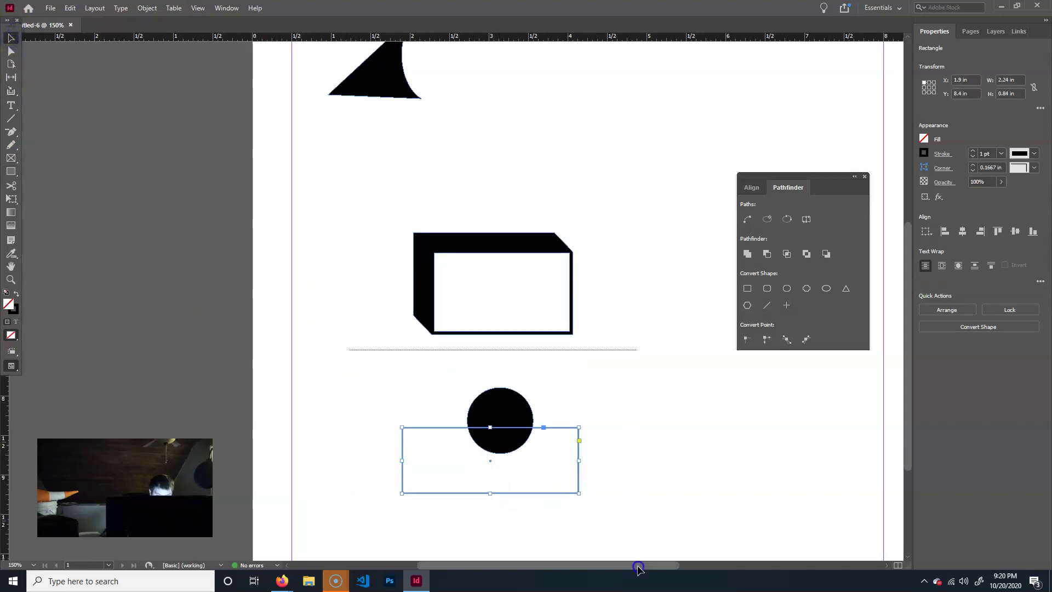
pyautogui.click(767, 254)
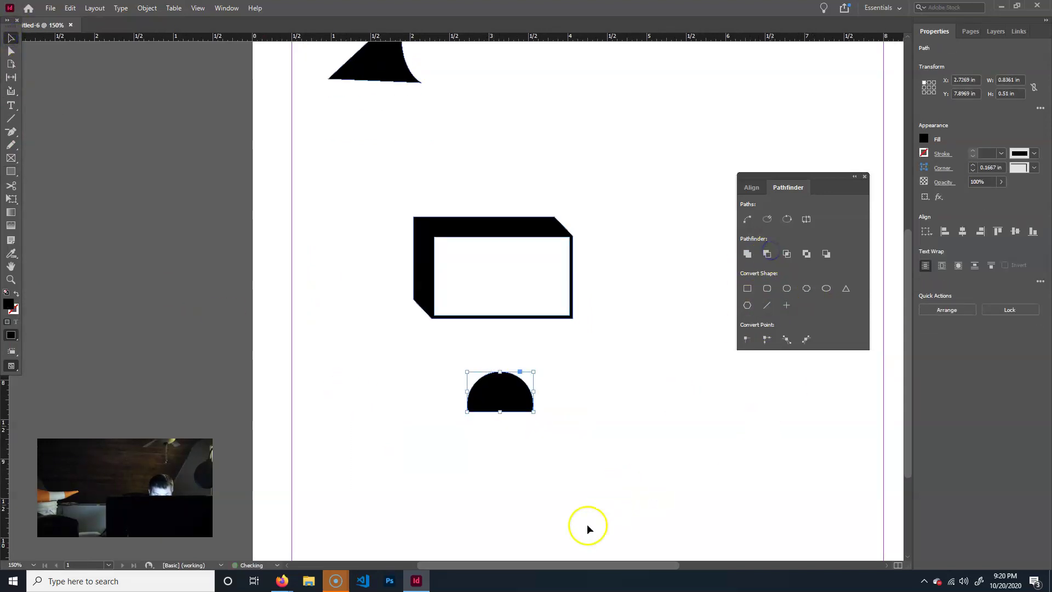
# Move the half-circle onto the box's top edge and join them with Pathfinder Add
pyautogui.click(617, 364)
pyautogui.moveTo(508, 406); pyautogui.dragTo(500, 211)
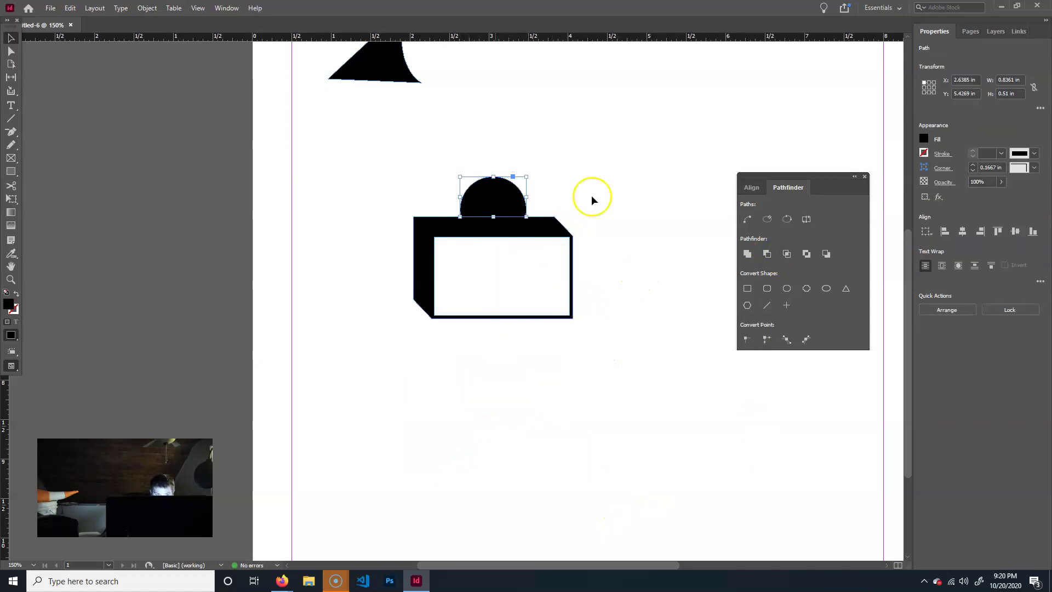
pyautogui.hotkey('shift', 'Down')
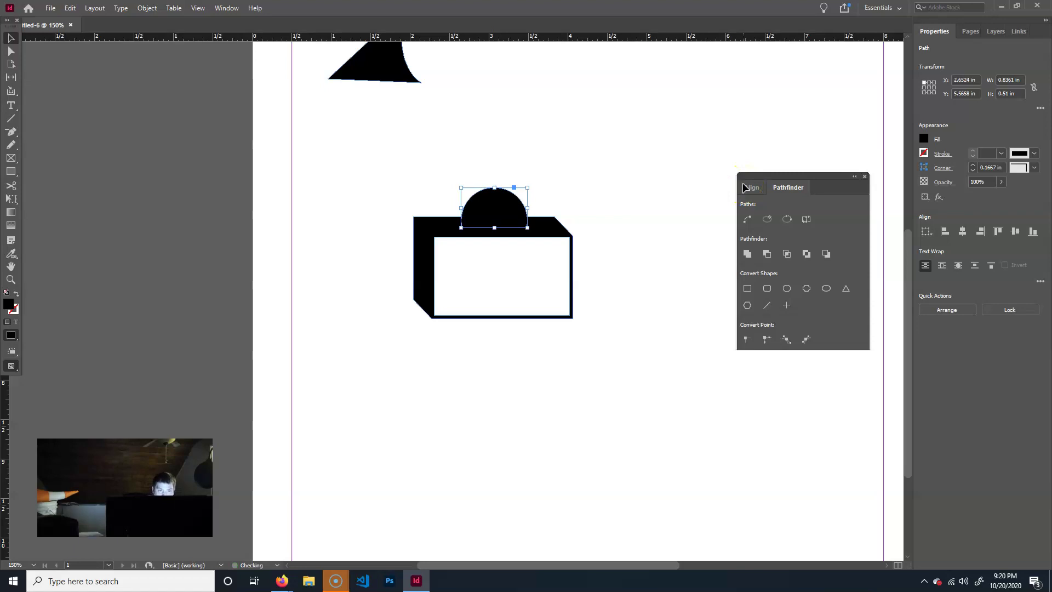
pyautogui.keyDown('shift'); pyautogui.click(546, 227); pyautogui.keyUp('shift')
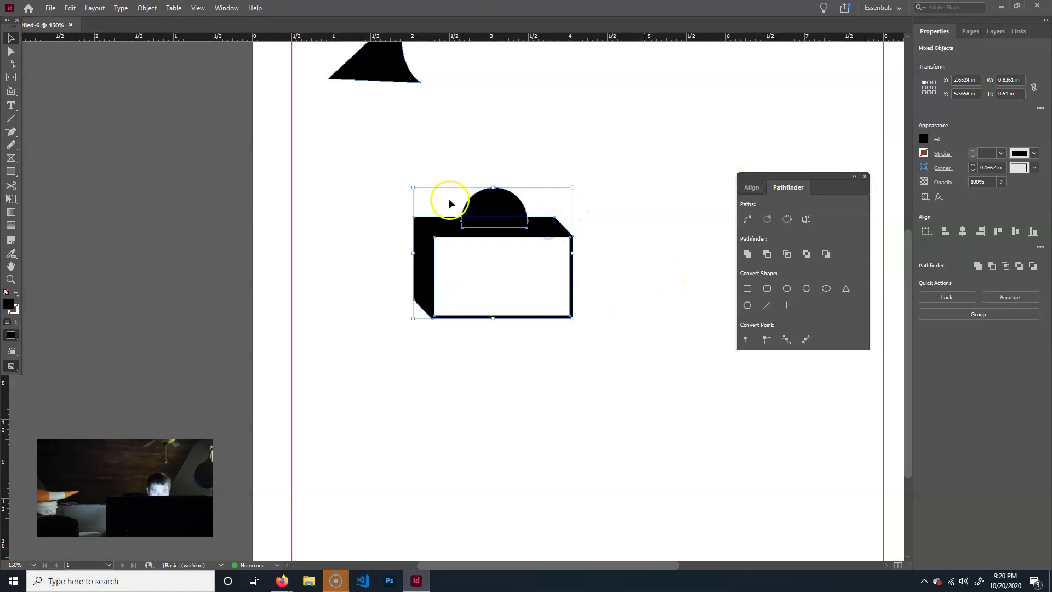
pyautogui.click(746, 254)
pyautogui.click(655, 159)
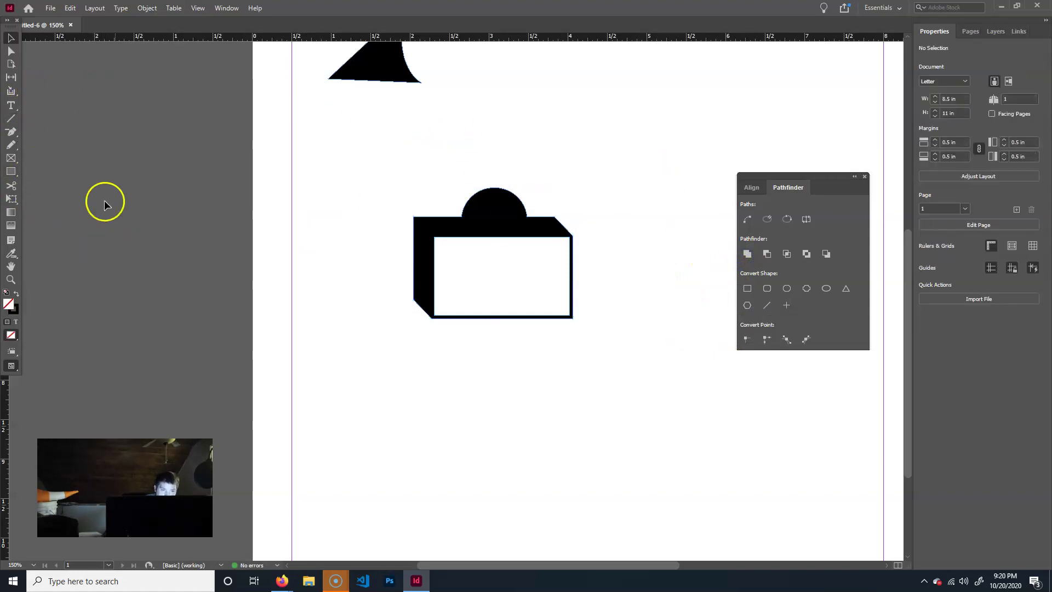
# Draw an unfilled crescent path, about 0.49 × 1.09 in, right of the domed box, using the Pen tool
pyautogui.click(8, 135)
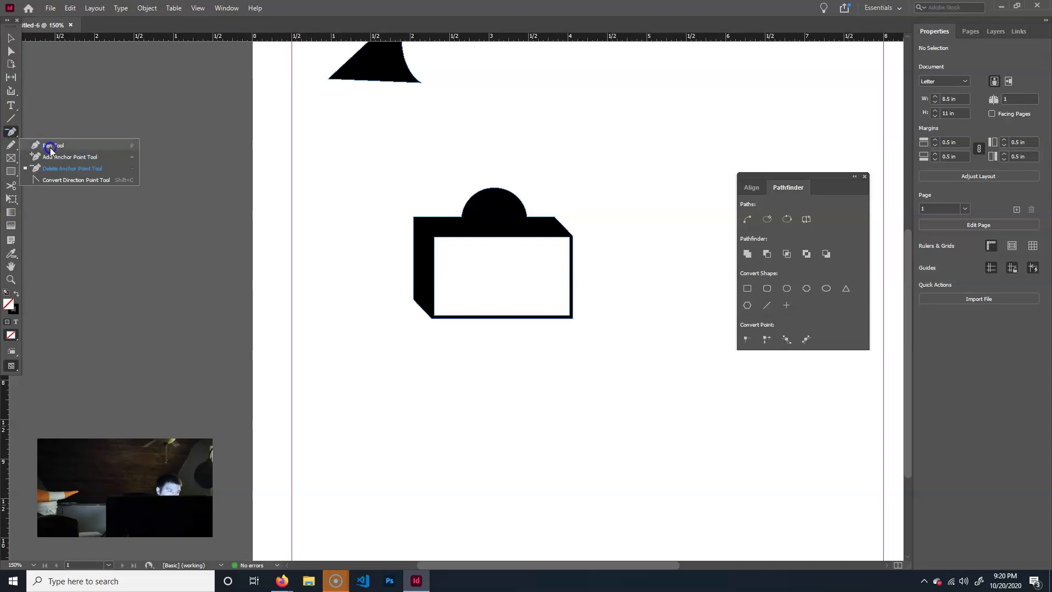
pyautogui.click(50, 147)
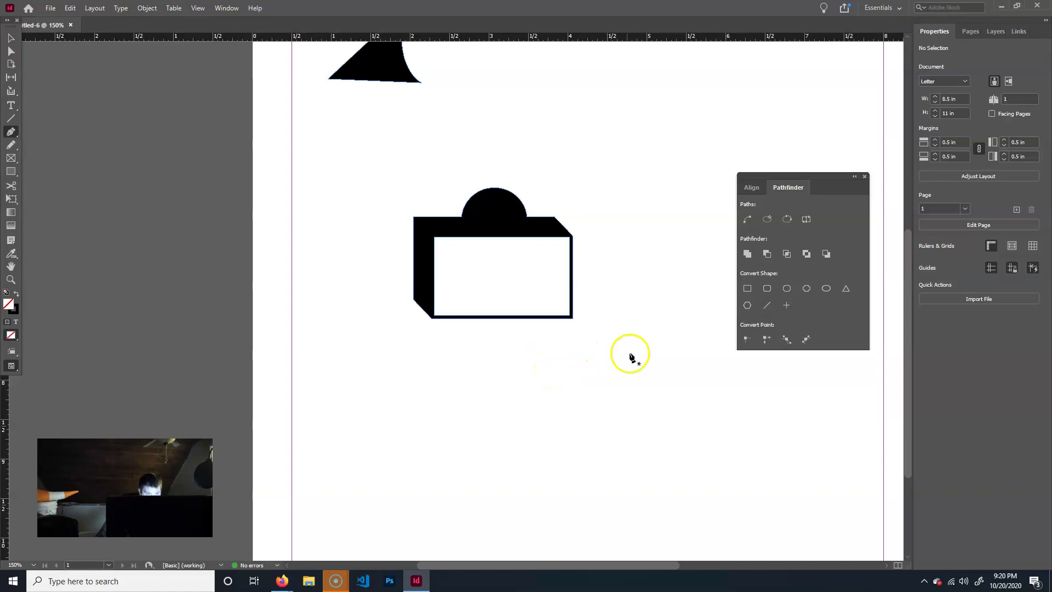
pyautogui.click(666, 325)
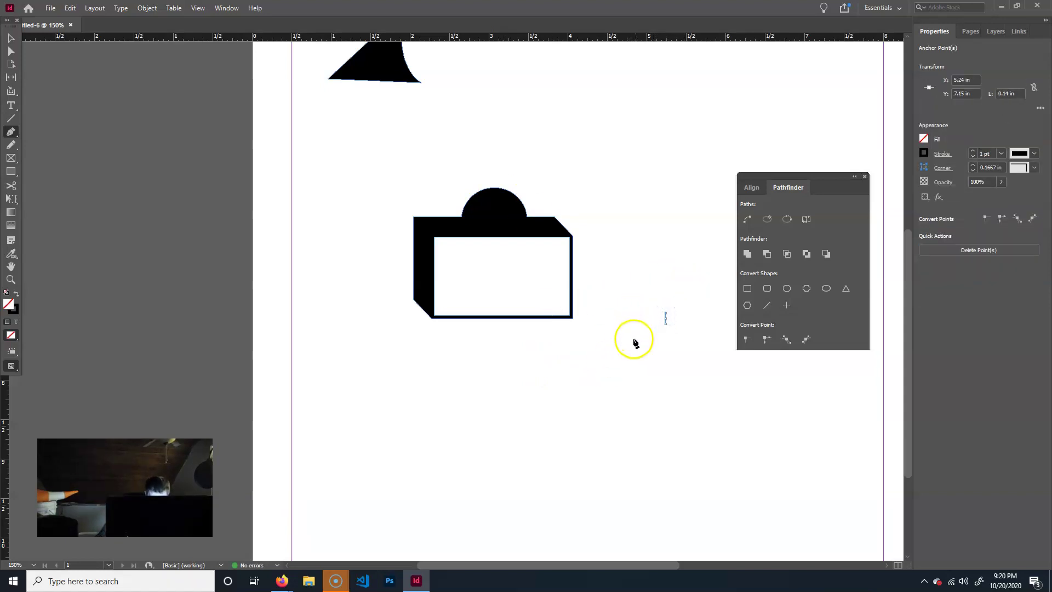
pyautogui.moveTo(635, 379); pyautogui.dragTo(633, 403)
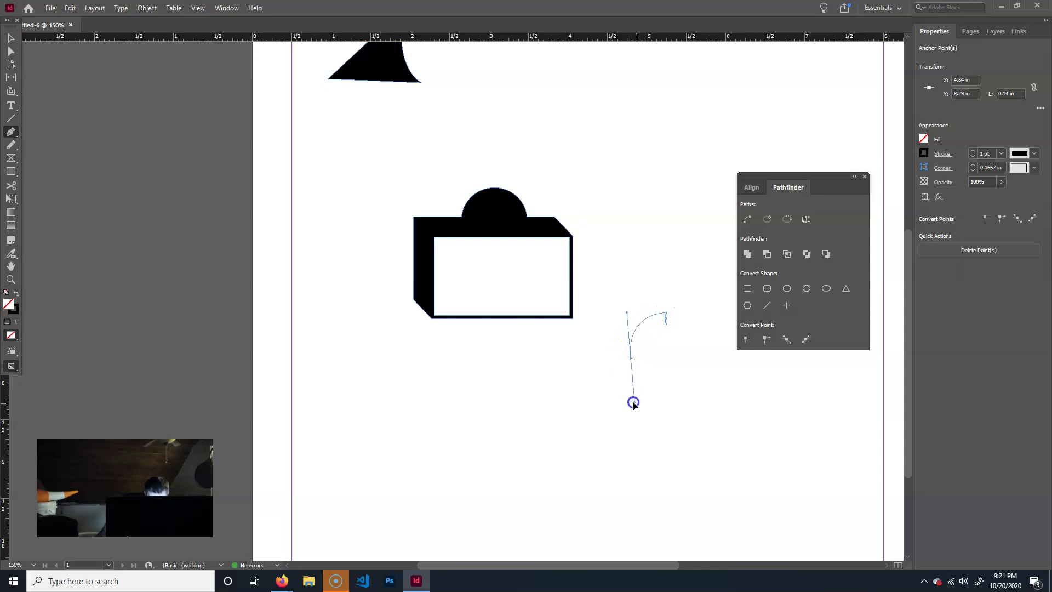
pyautogui.click(629, 398)
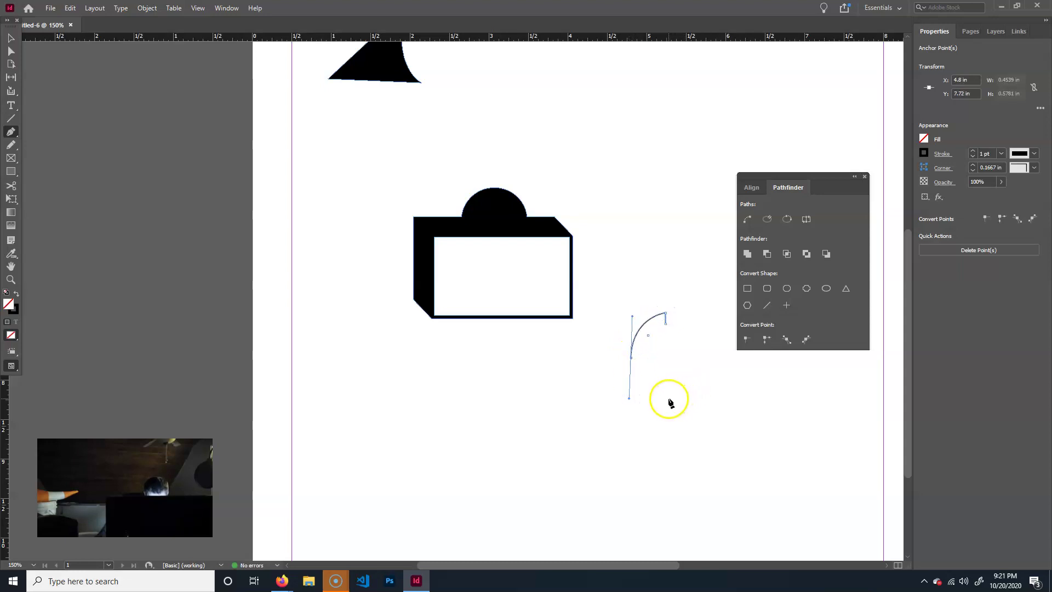
pyautogui.click(669, 400)
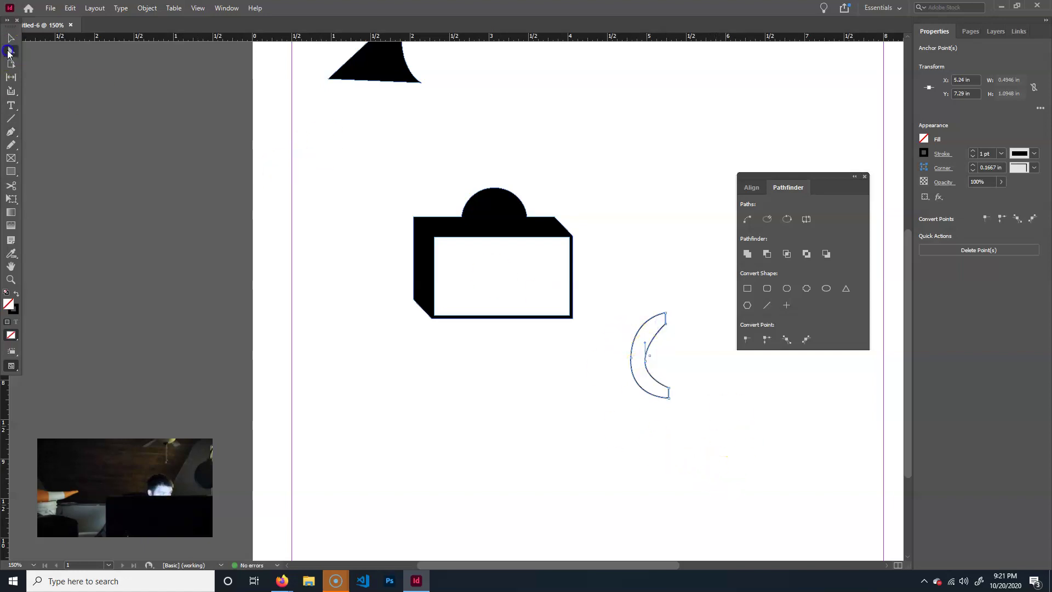
# Reshape a point on the crescent outline and shorten the crescent from the top
pyautogui.moveTo(645, 346)
pyautogui.mouseDown()
pyautogui.moveTo(646, 327)
pyautogui.moveTo(643, 357)
pyautogui.mouseUp()
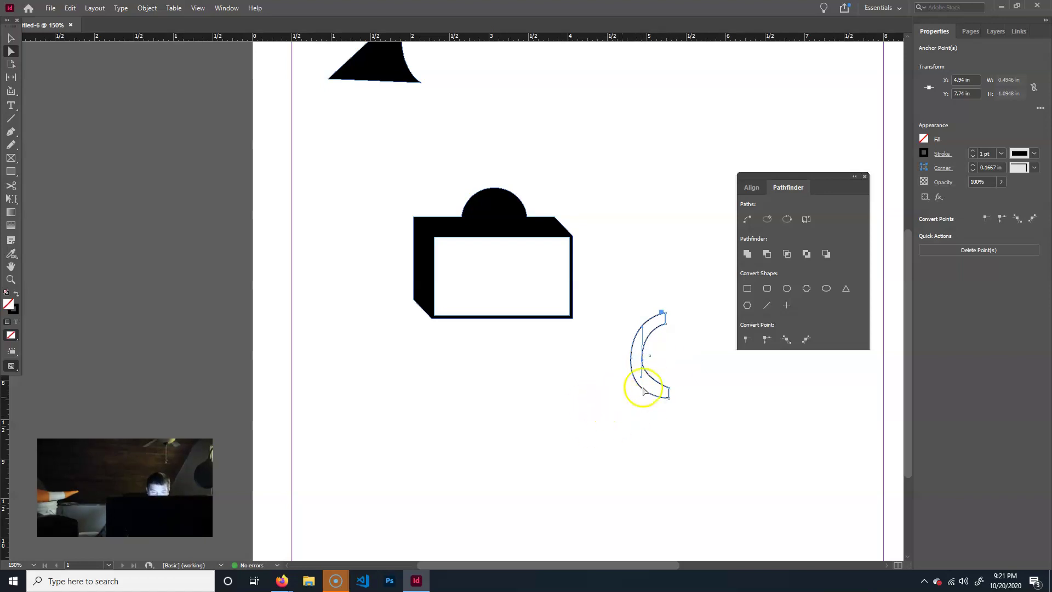
pyautogui.click(11, 37)
pyautogui.moveTo(584, 438); pyautogui.dragTo(688, 278)
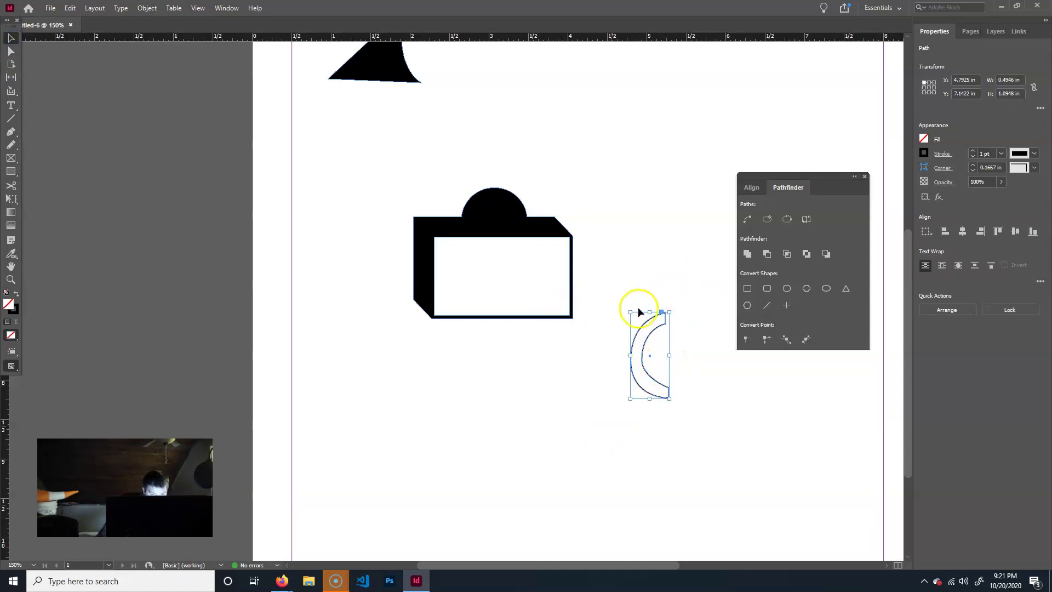
pyautogui.moveTo(650, 313); pyautogui.dragTo(647, 350)
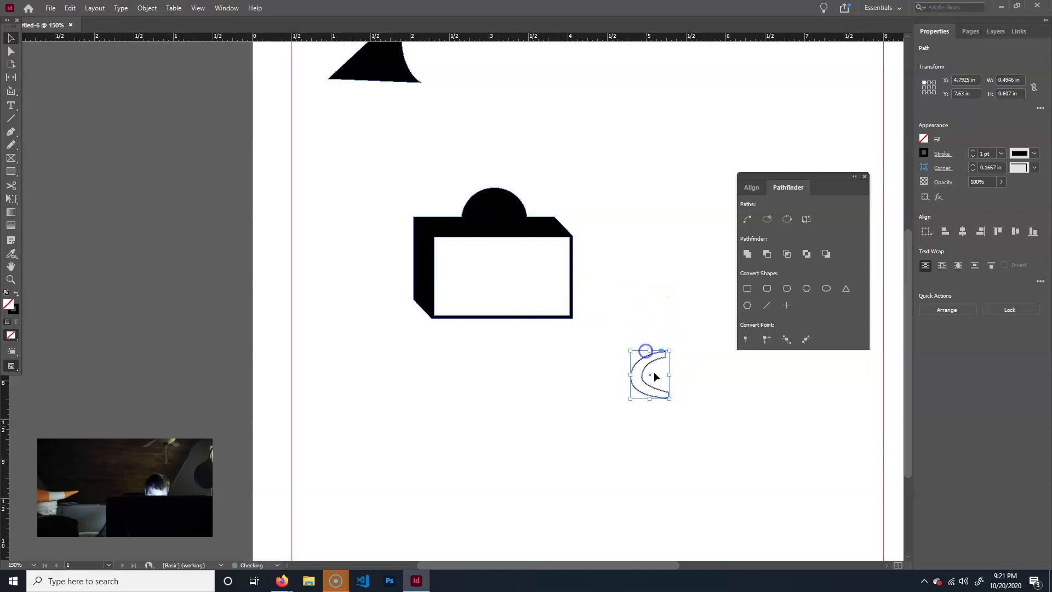
pyautogui.moveTo(651, 396); pyautogui.dragTo(649, 369)
pyautogui.click(650, 370)
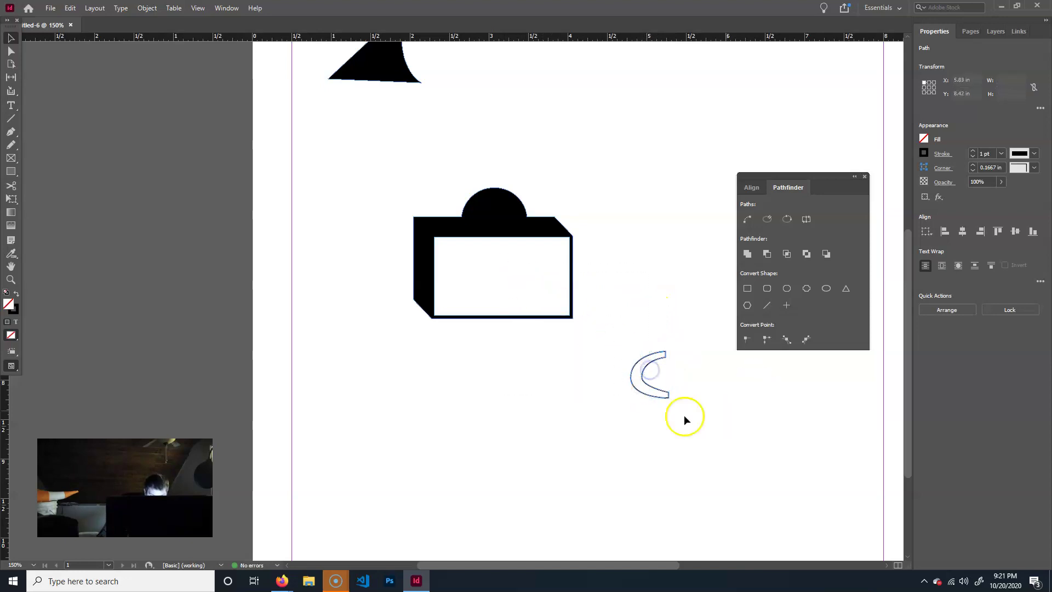
# Shrink the crescent onto the black dome and Pathfinder-subtract it, leaving a white crescent cut
pyautogui.moveTo(665, 393); pyautogui.dragTo(508, 237)
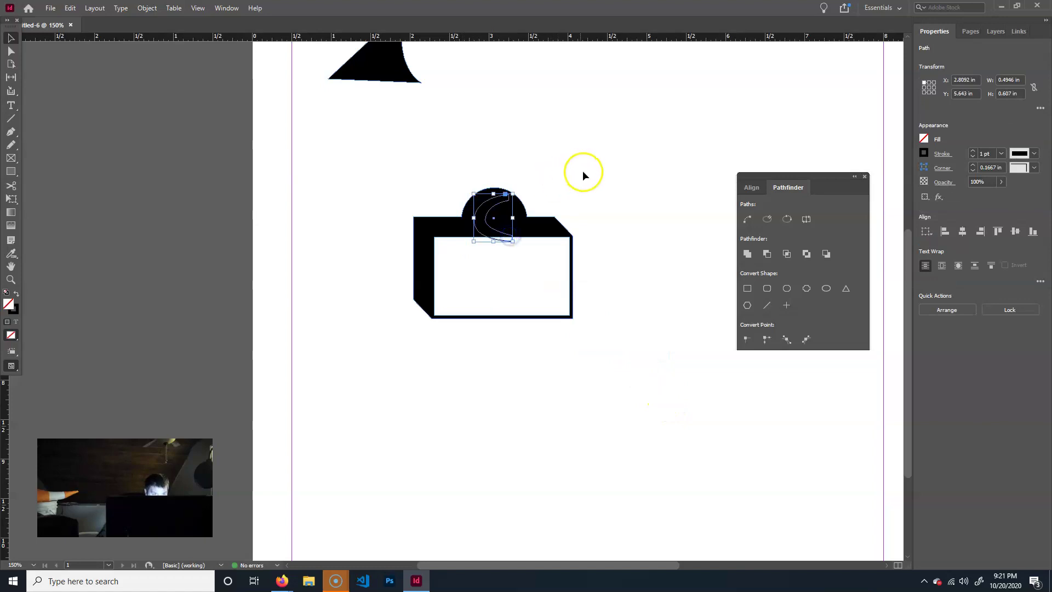
pyautogui.moveTo(475, 240); pyautogui.dragTo(484, 228)
pyautogui.keyDown('shift'); pyautogui.click(549, 222); pyautogui.keyUp('shift')
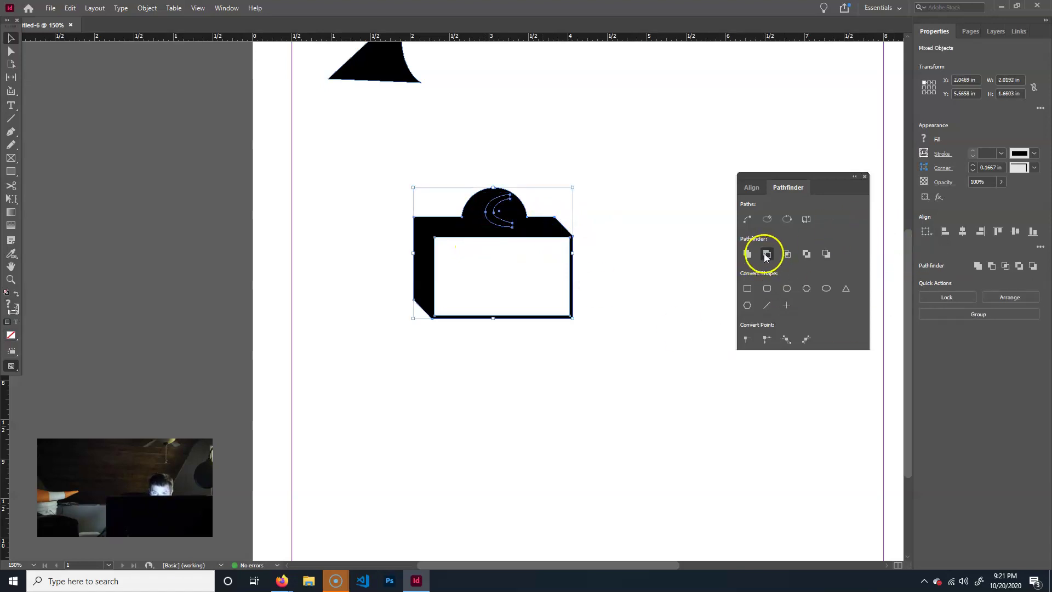
pyautogui.click(766, 254)
pyautogui.click(580, 373)
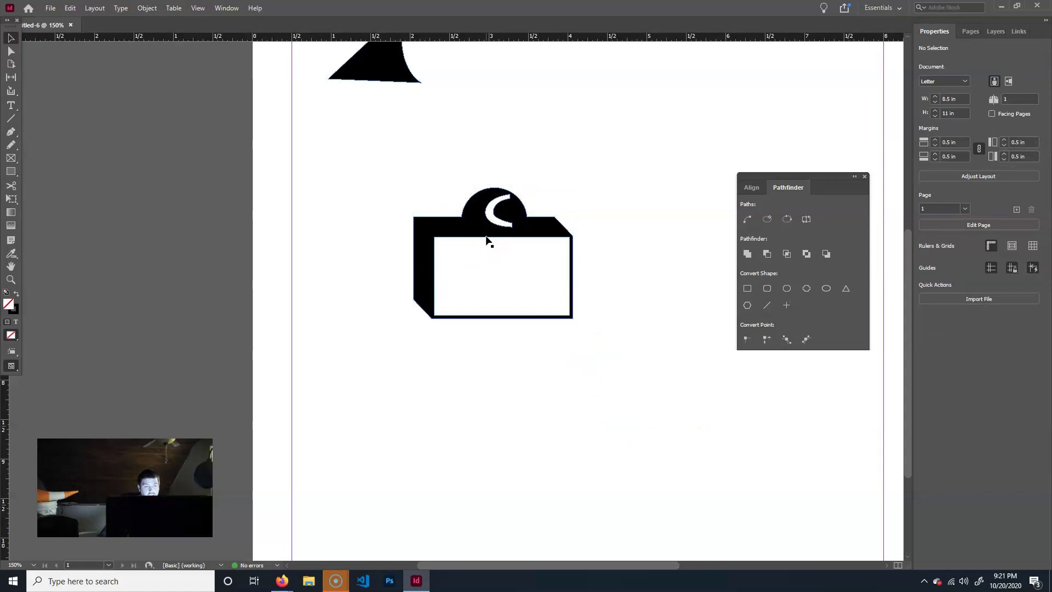
# Check the crescent cut-out, then draw a new text frame below the domed box
pyautogui.click(496, 206)
pyautogui.click(546, 268)
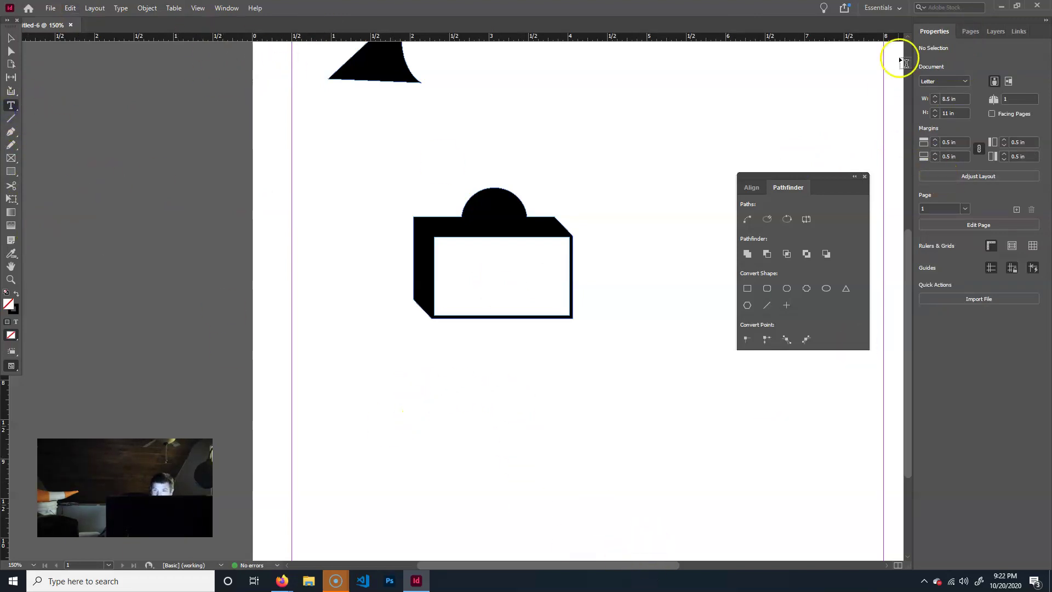
pyautogui.moveTo(429, 351); pyautogui.dragTo(588, 458)
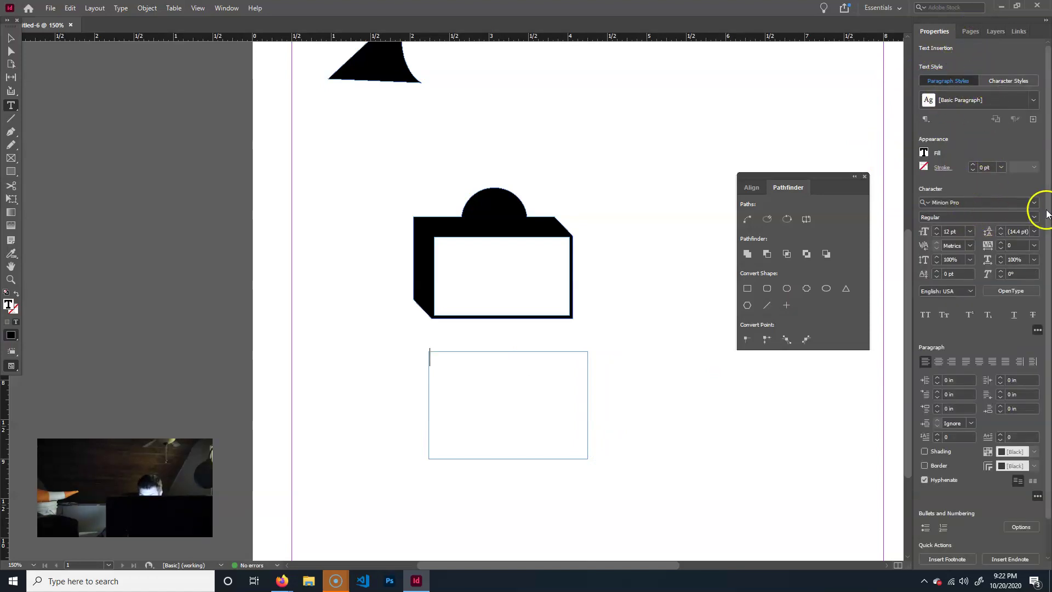
# Set the font size to 36 pt and type a capital C in the frame
pyautogui.click(984, 200)
pyautogui.write('arjial')
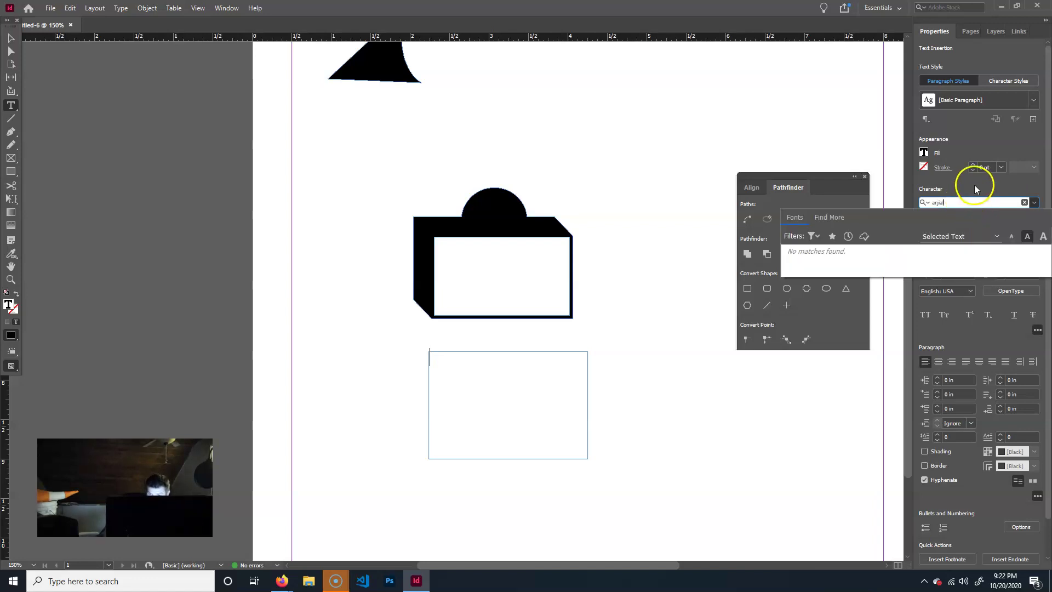
pyautogui.press('Escape')
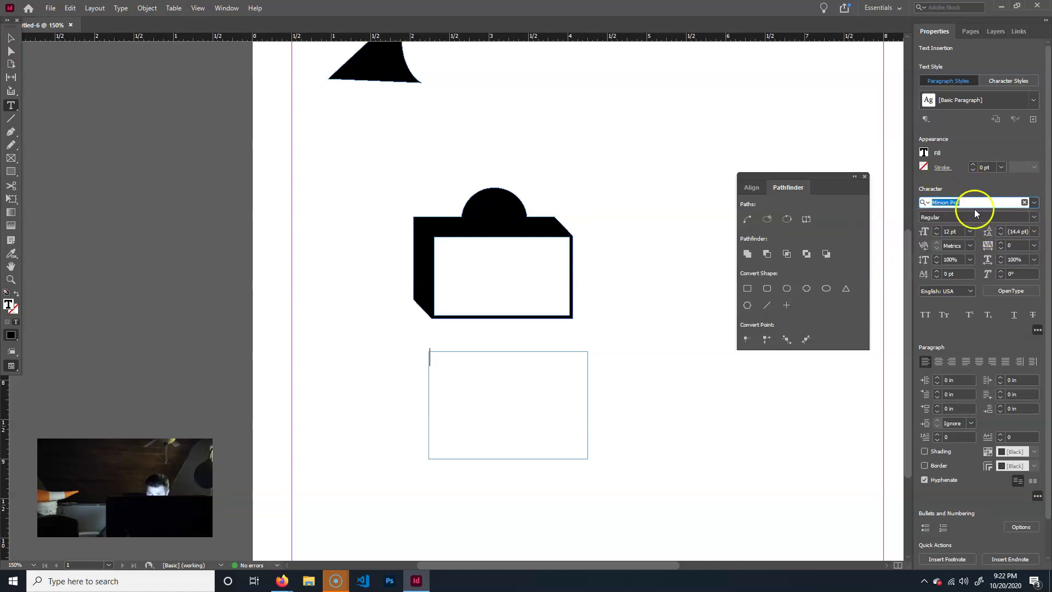
pyautogui.click(970, 231)
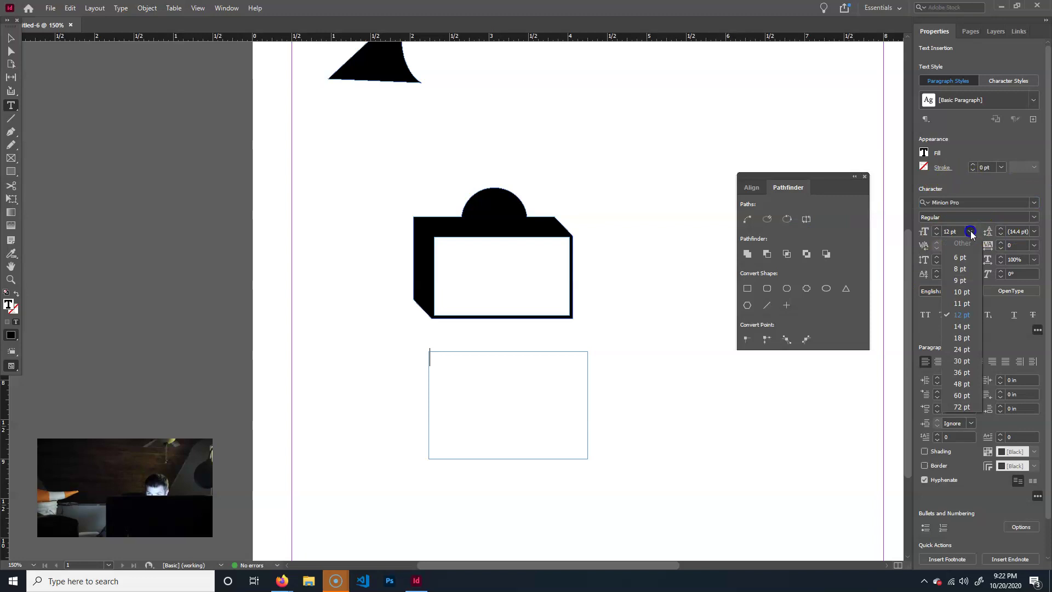
pyautogui.click(962, 372)
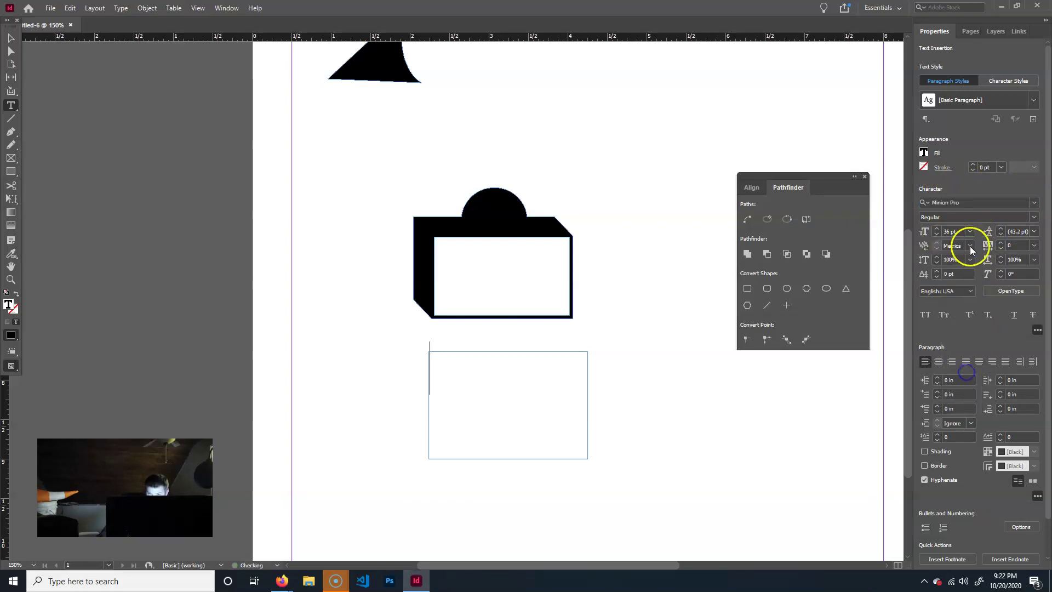
pyautogui.click(496, 400)
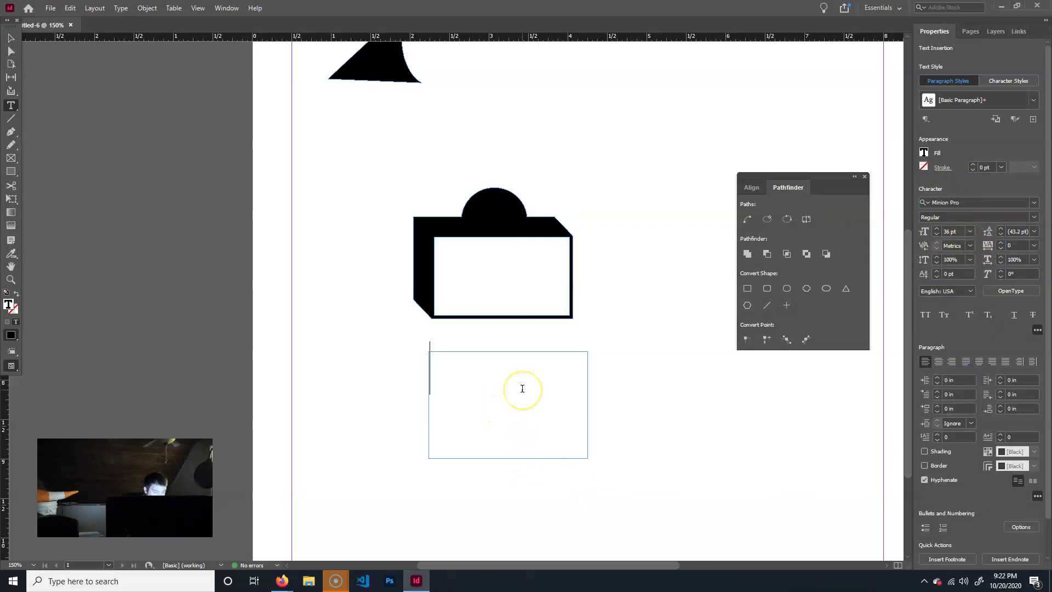
pyautogui.write('C')
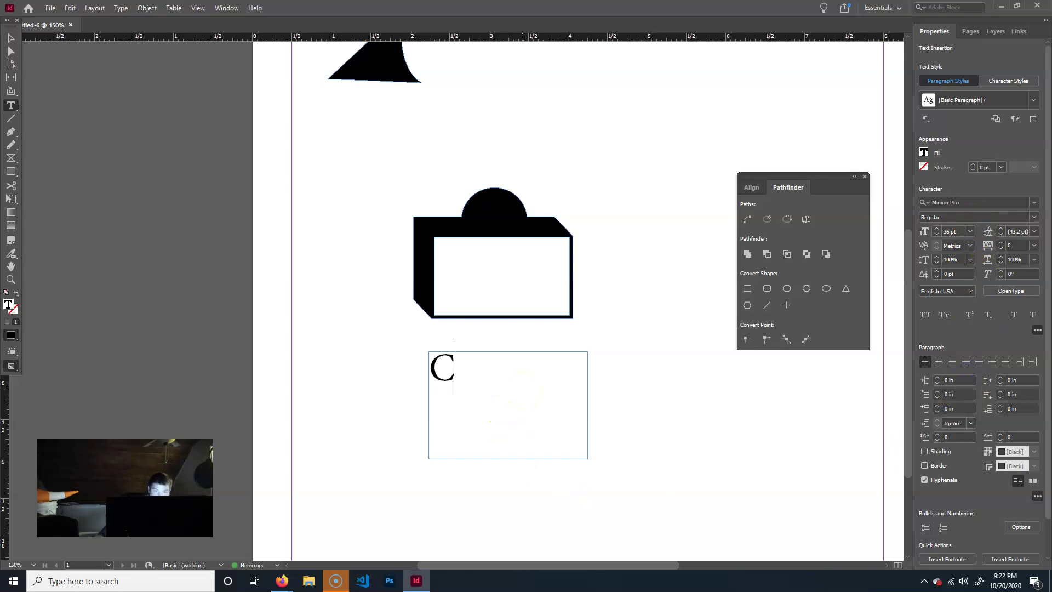
pyautogui.click(987, 200)
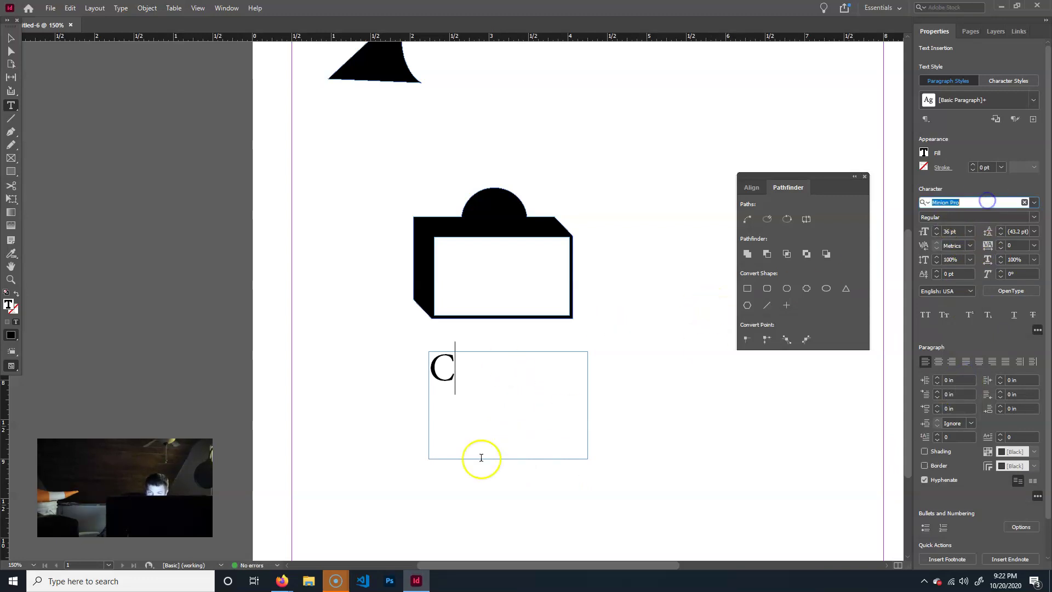
pyautogui.moveTo(495, 380); pyautogui.dragTo(362, 350)
# Set the C in Arial Black and select its text frame
pyautogui.click(978, 209)
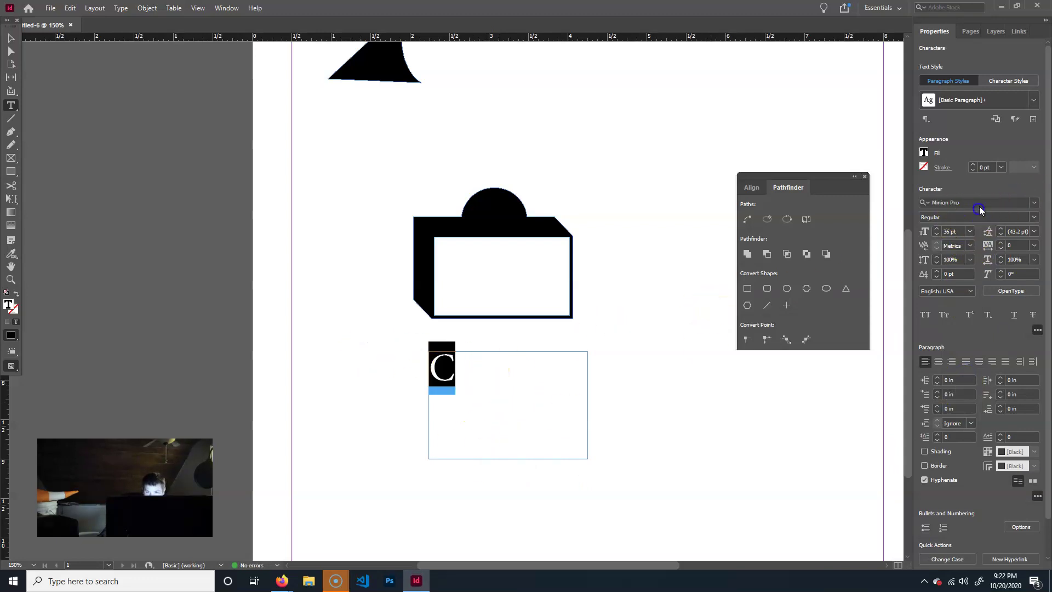
pyautogui.write('arial')
pyautogui.click(822, 258)
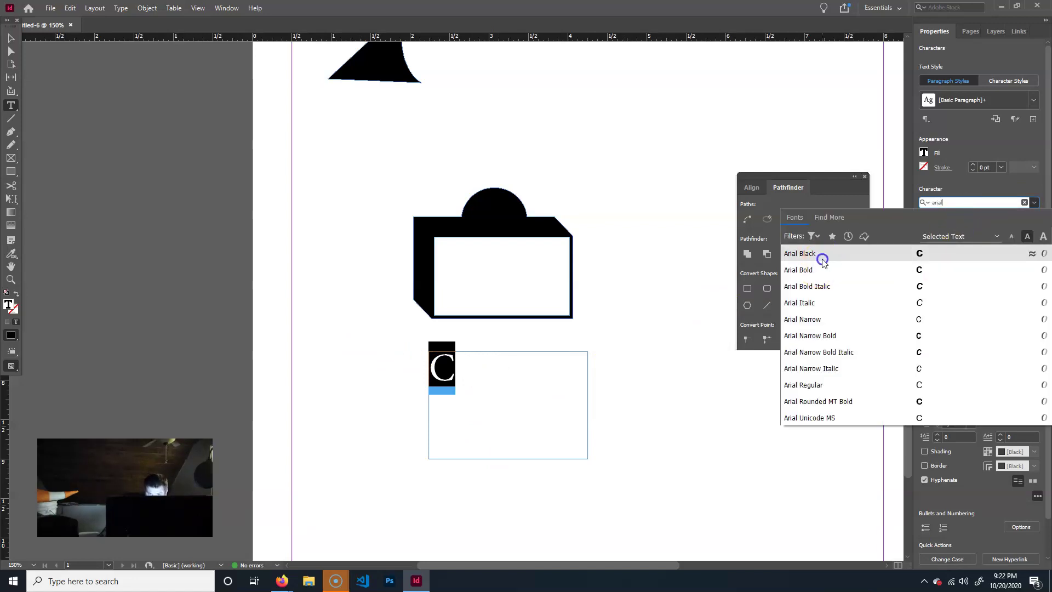
pyautogui.click(11, 38)
pyautogui.click(597, 447)
pyautogui.click(422, 373)
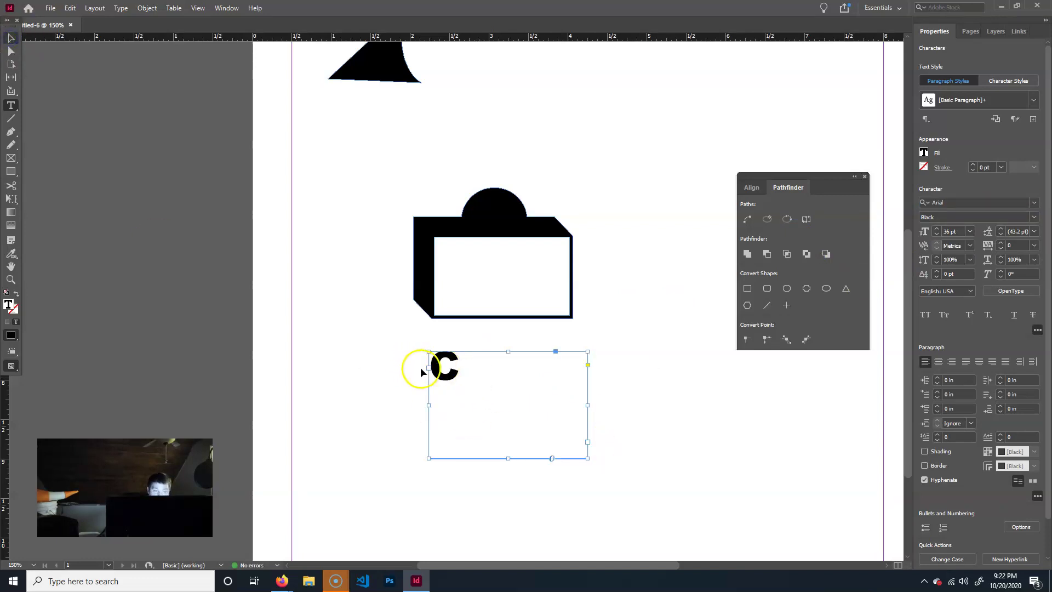
# Convert the C's frame into an outline shape with Type > Create Outlines
pyautogui.doubleClick(452, 382)
pyautogui.write('dsafasdf')
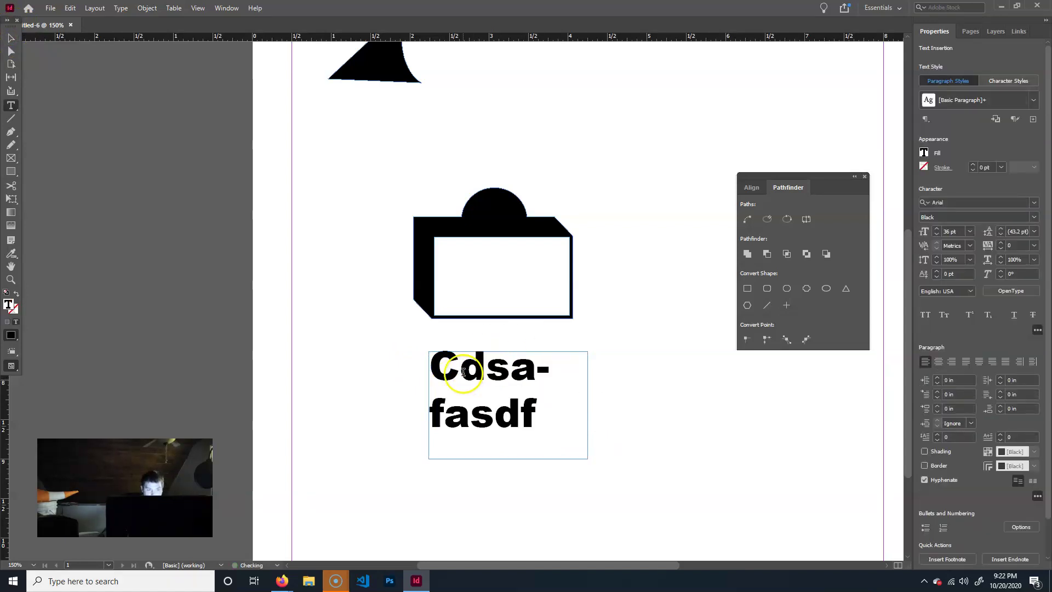
pyautogui.hotkey('ctrl', 'z')
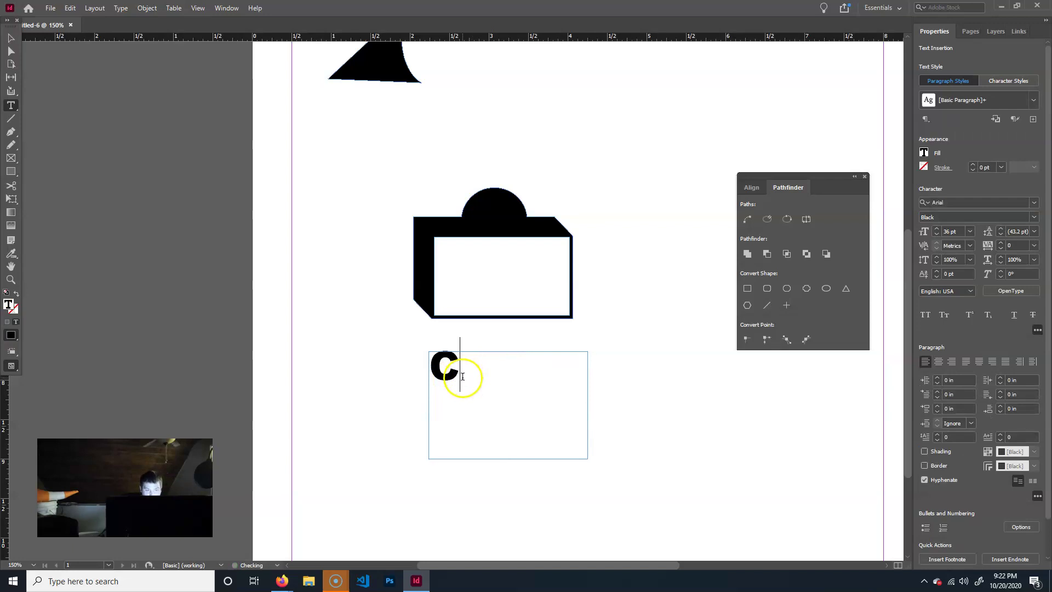
pyautogui.click(12, 38)
pyautogui.click(444, 370)
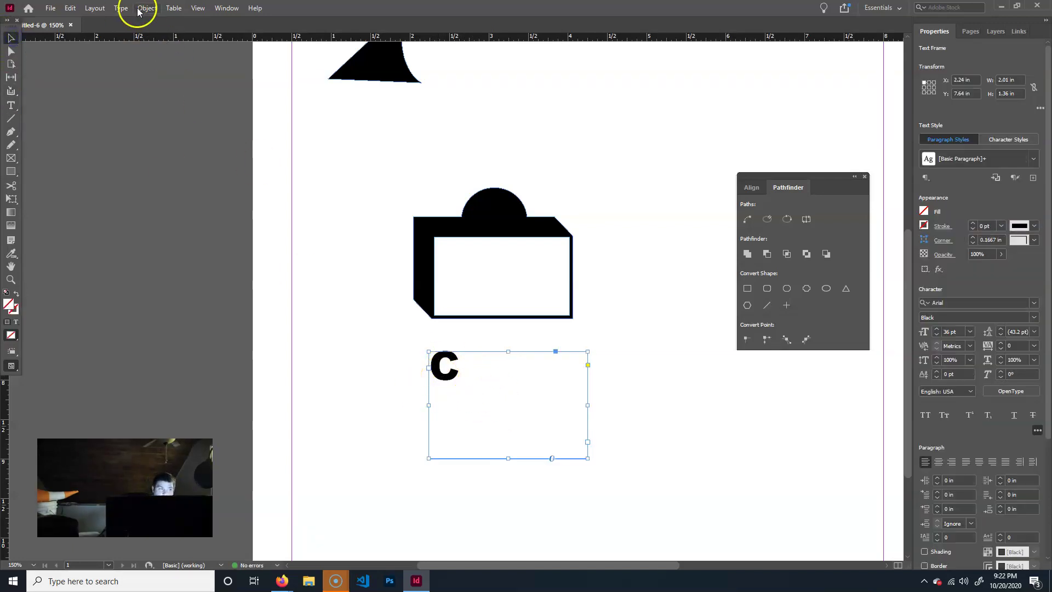
pyautogui.click(117, 8)
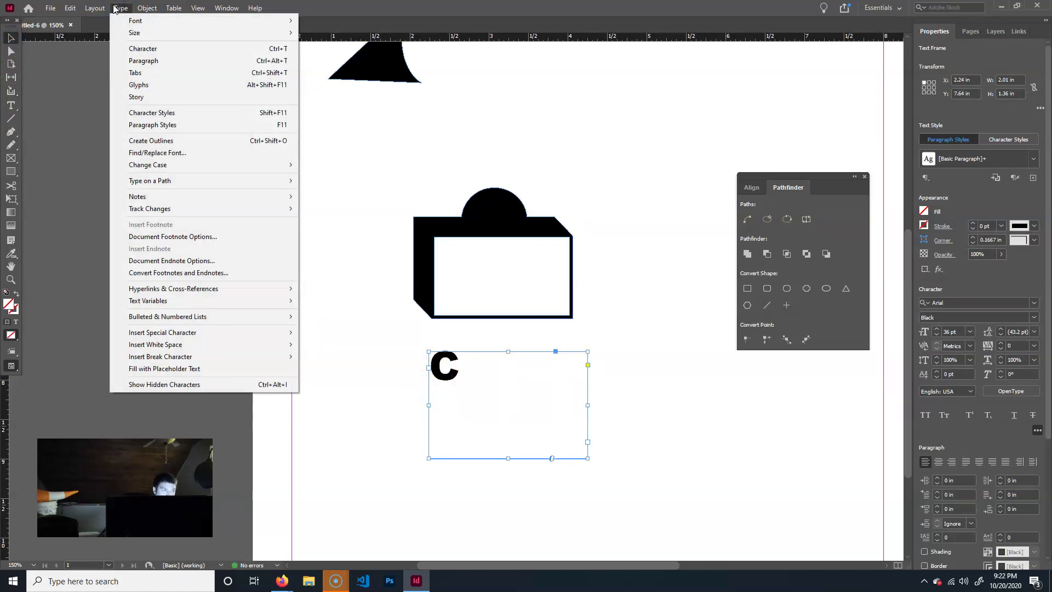
pyautogui.click(151, 141)
# Move the outlined C slightly right and select all its anchor points
pyautogui.click(529, 370)
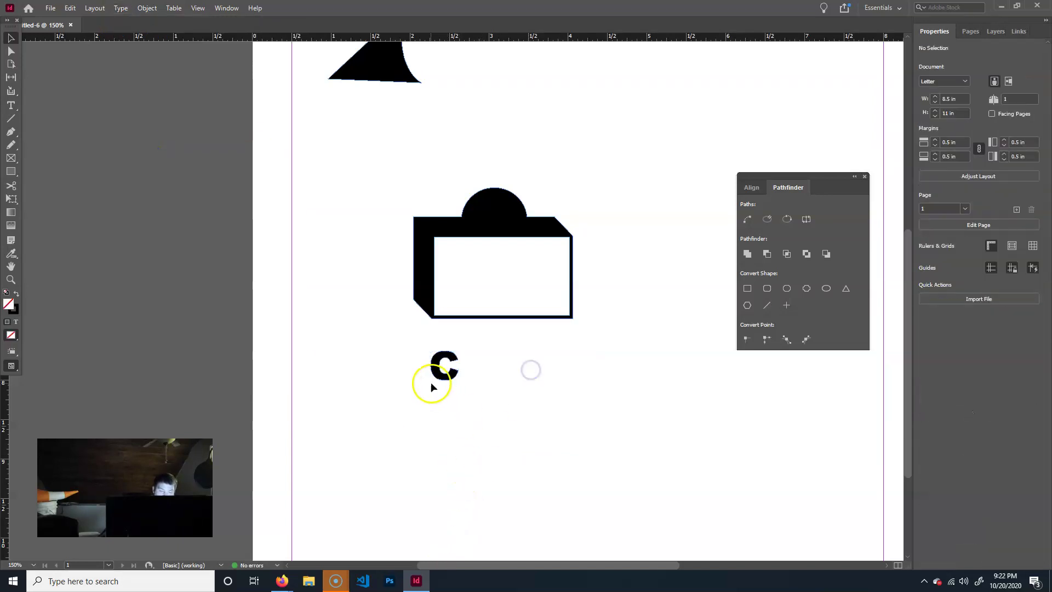
pyautogui.hotkey('ctrl', '=')
pyautogui.hotkey('ctrl', '=')
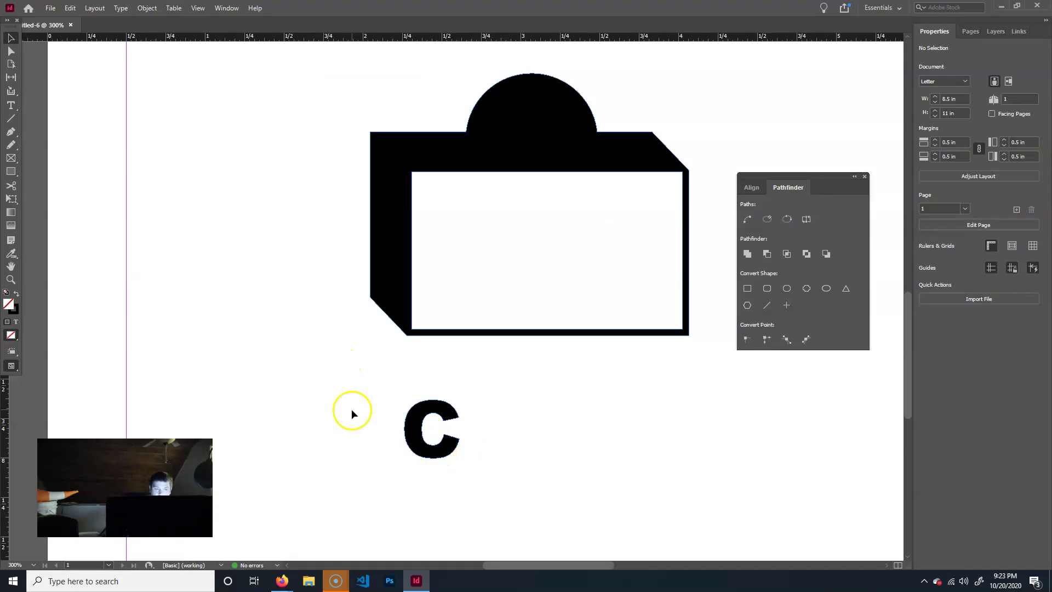
pyautogui.moveTo(439, 446); pyautogui.dragTo(472, 435)
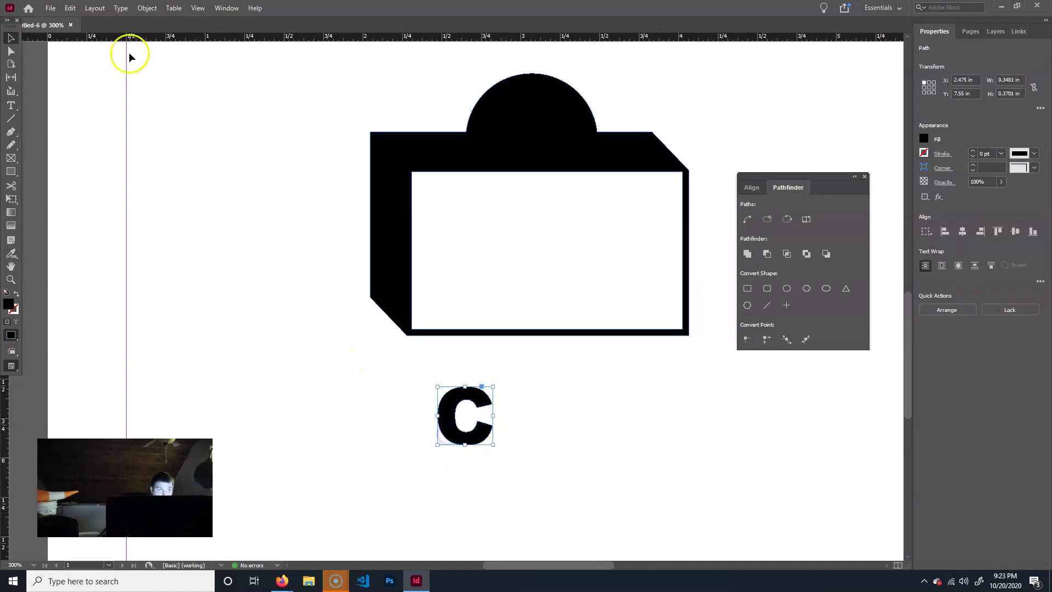
pyautogui.click(121, 8)
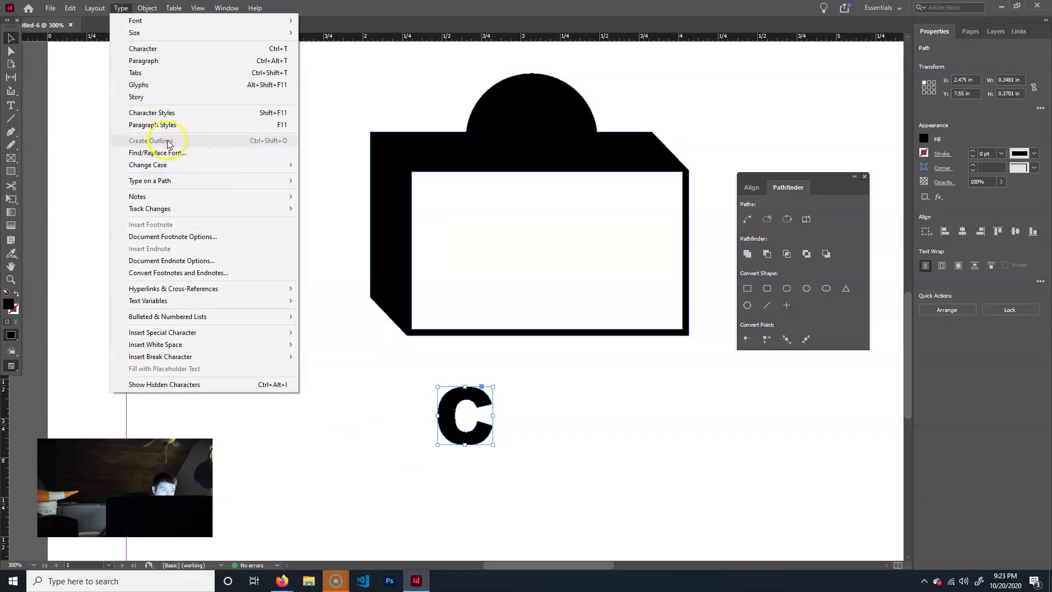
pyautogui.click(624, 435)
pyautogui.click(12, 51)
pyautogui.moveTo(363, 465); pyautogui.dragTo(536, 369)
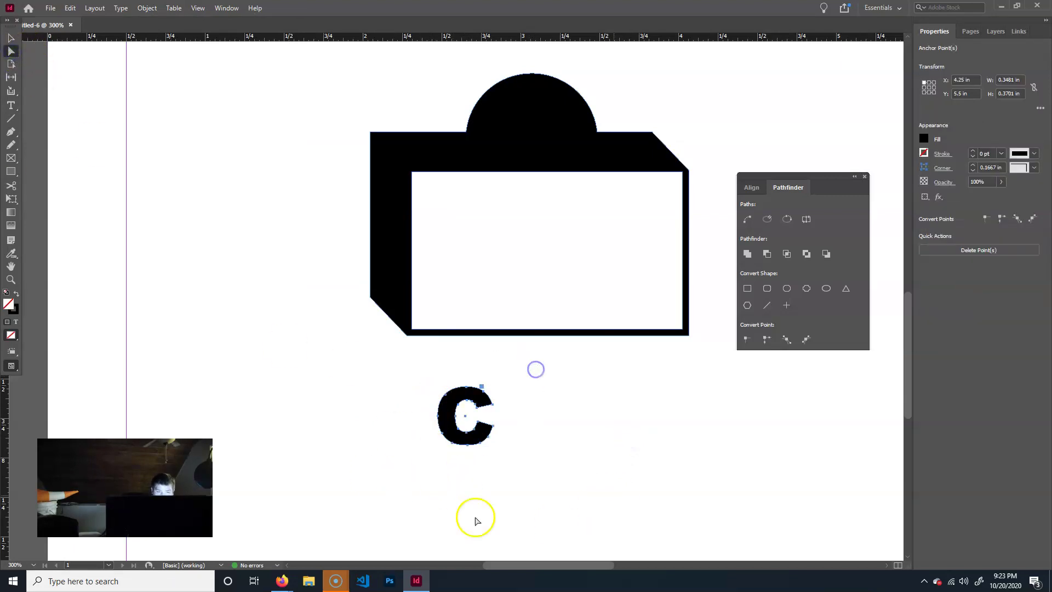
# Select the C's lower-half anchor points and nudge them down to lengthen the letter
pyautogui.hotkey('ctrl', '=')
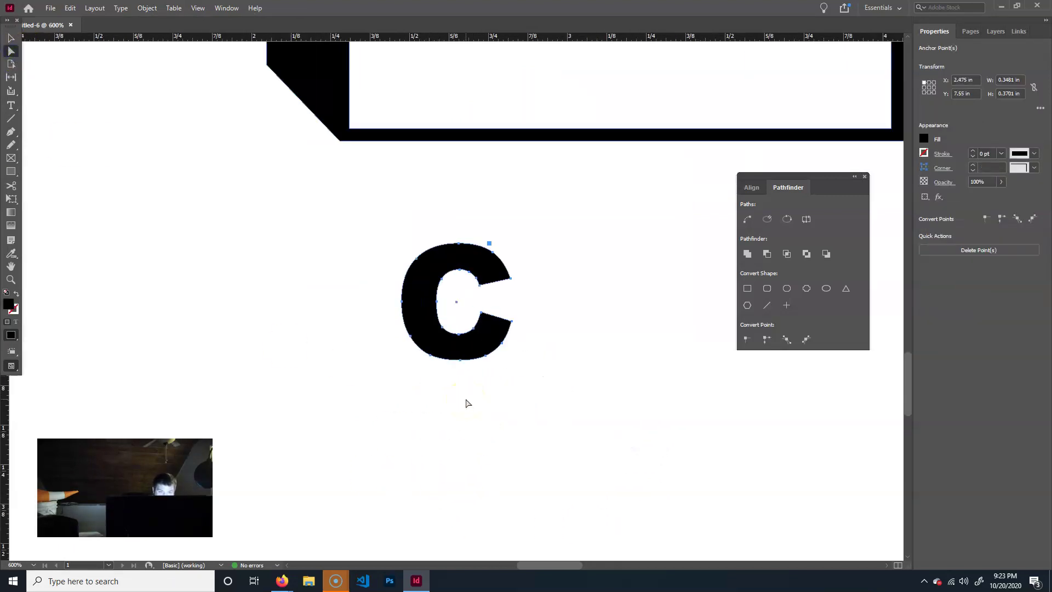
pyautogui.moveTo(503, 323); pyautogui.dragTo(660, 454)
pyautogui.hotkey('ctrl', 'z')
pyautogui.moveTo(345, 429); pyautogui.dragTo(577, 287)
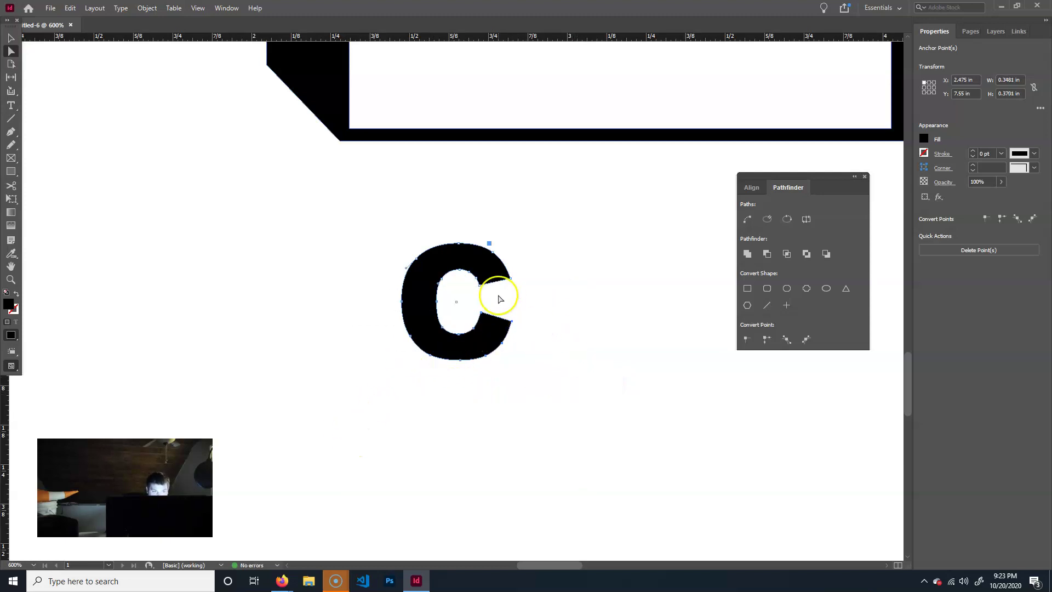
pyautogui.hotkey('shift', 'Down')
pyautogui.hotkey('shift', 'Down')
pyautogui.hotkey('shift', 'Down')
pyautogui.hotkey('shift', 'Up')
pyautogui.hotkey('shift', 'Up')
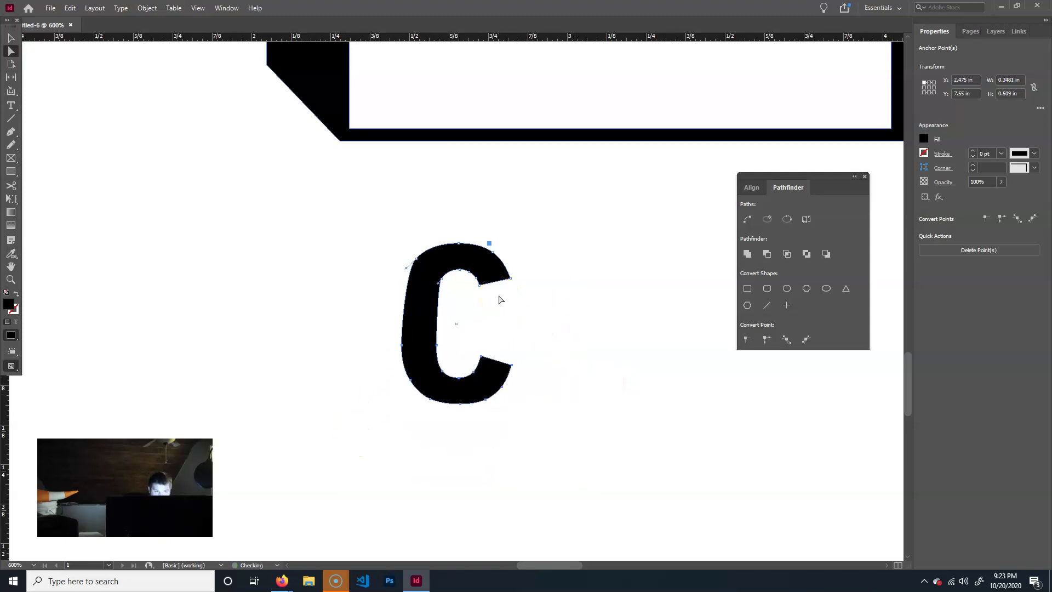
pyautogui.hotkey('shift', 'Up')
pyautogui.hotkey('shift', 'Down')
# Reselect the lower-half points and move them down, making the C about 0.65 in tall
pyautogui.moveTo(367, 327); pyautogui.dragTo(454, 360)
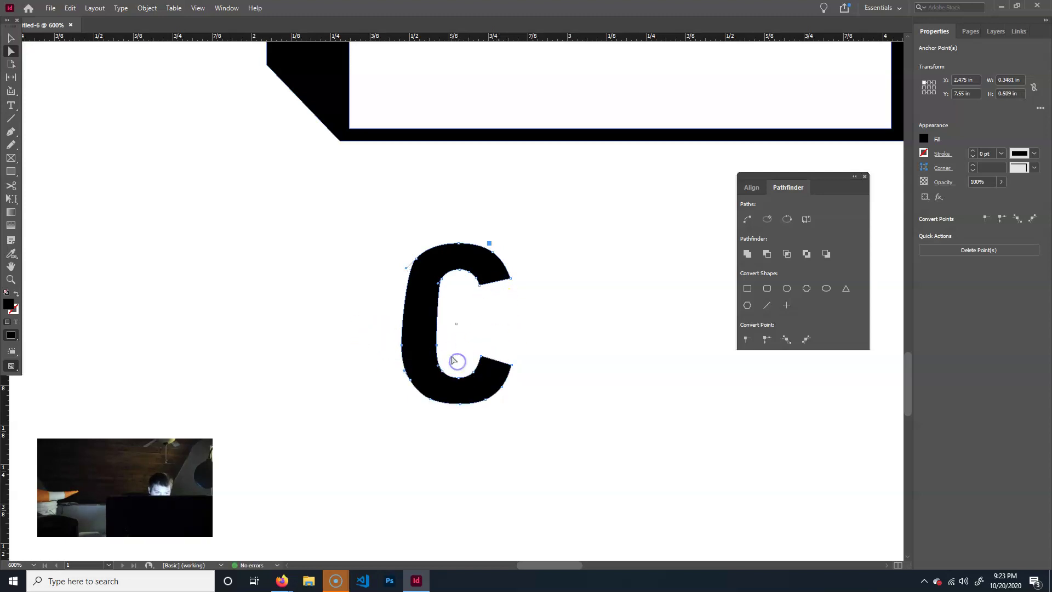
pyautogui.press('Right')
pyautogui.press('Left')
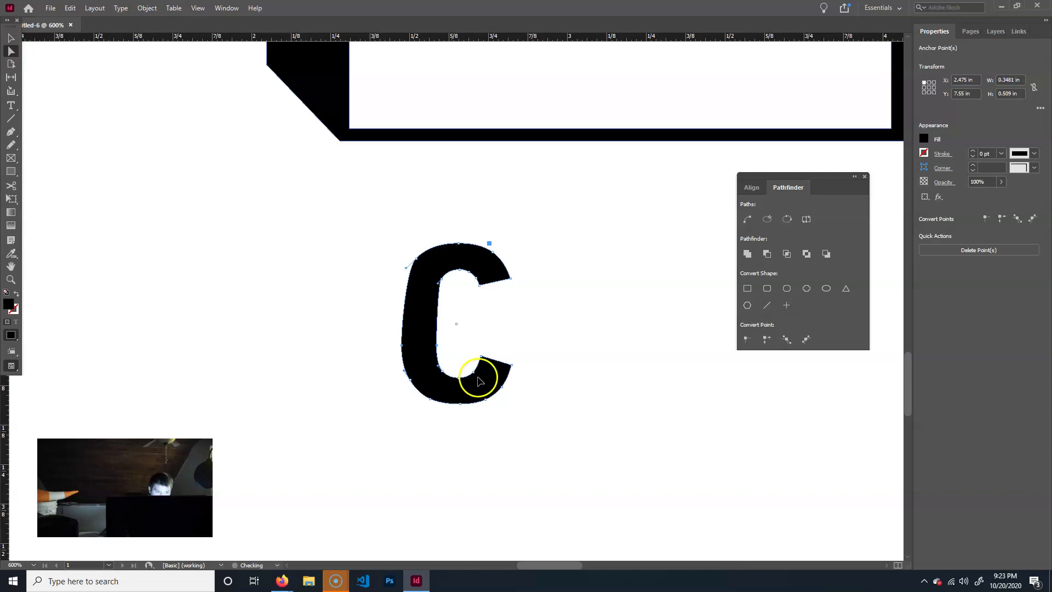
pyautogui.moveTo(591, 457); pyautogui.dragTo(307, 362)
pyautogui.hotkey('shift', 'Down')
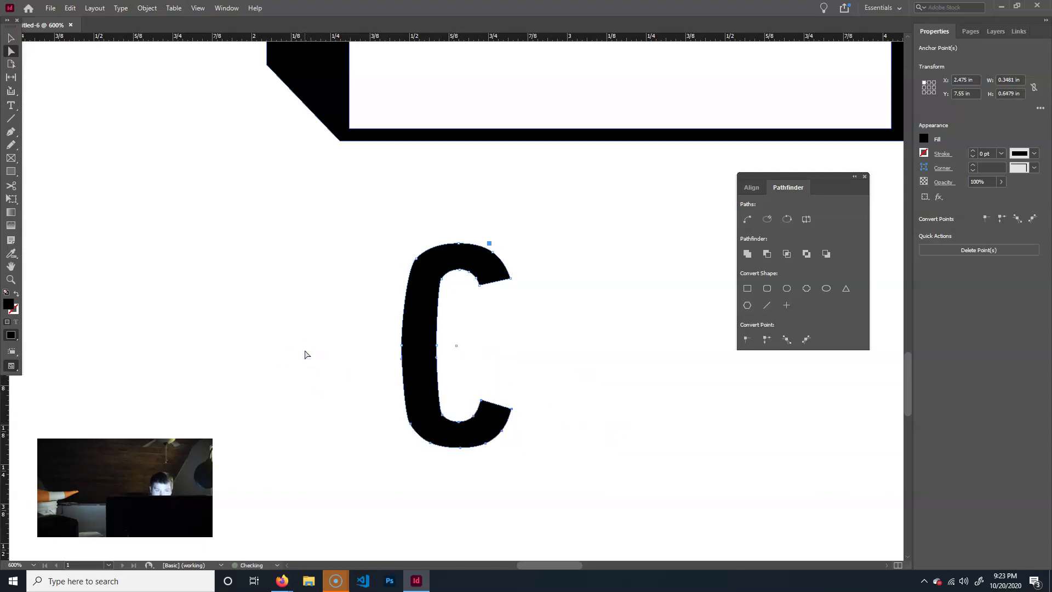
pyautogui.click(613, 236)
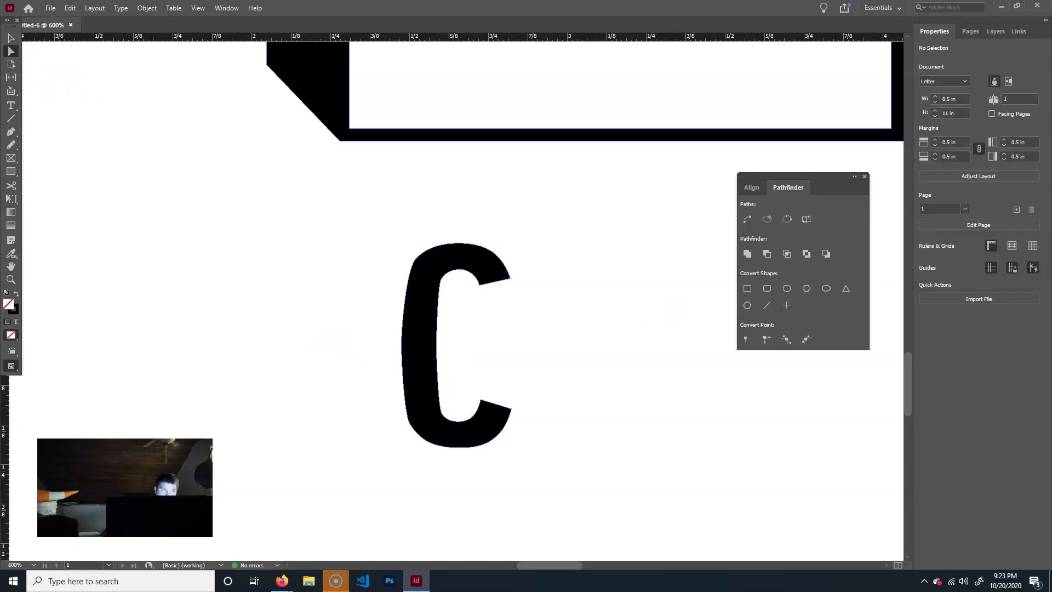
# Adjust the C's top anchor so the top stays rounded, then reselect the whole C
pyautogui.click(10, 36)
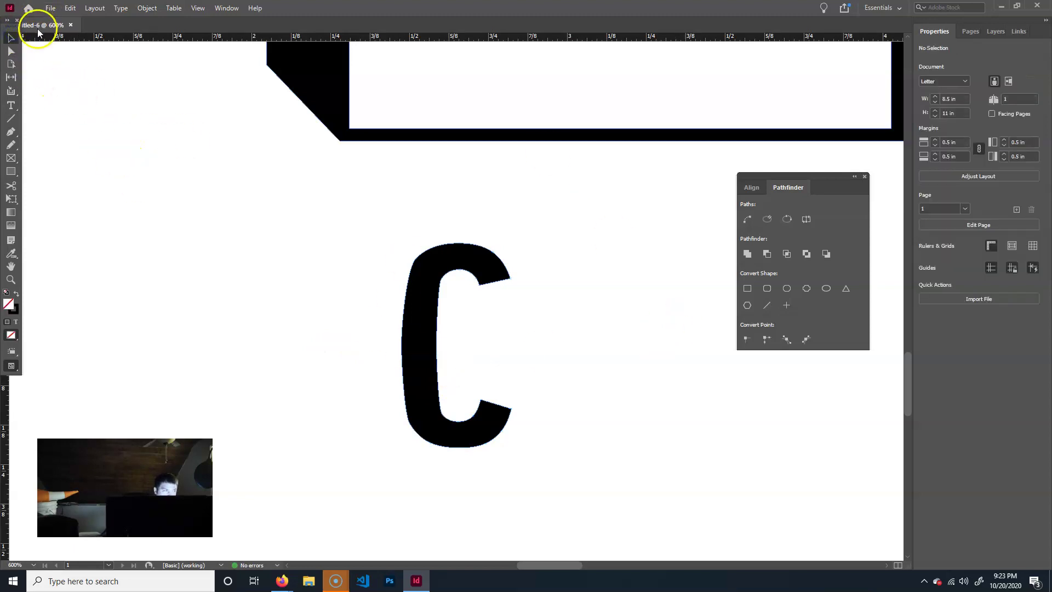
pyautogui.click(11, 50)
pyautogui.click(460, 244)
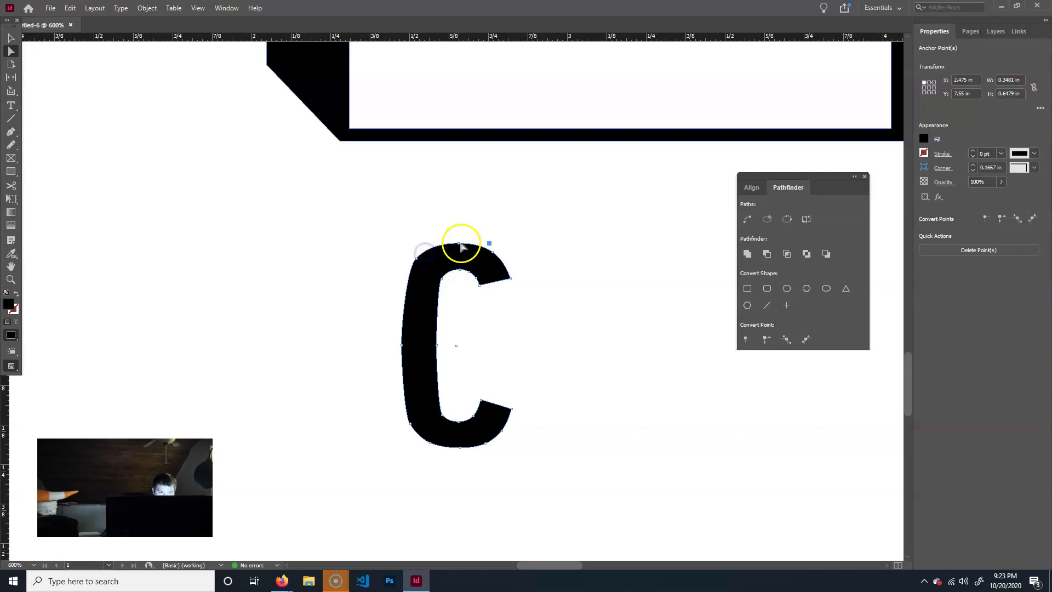
pyautogui.moveTo(460, 245); pyautogui.dragTo(456, 200)
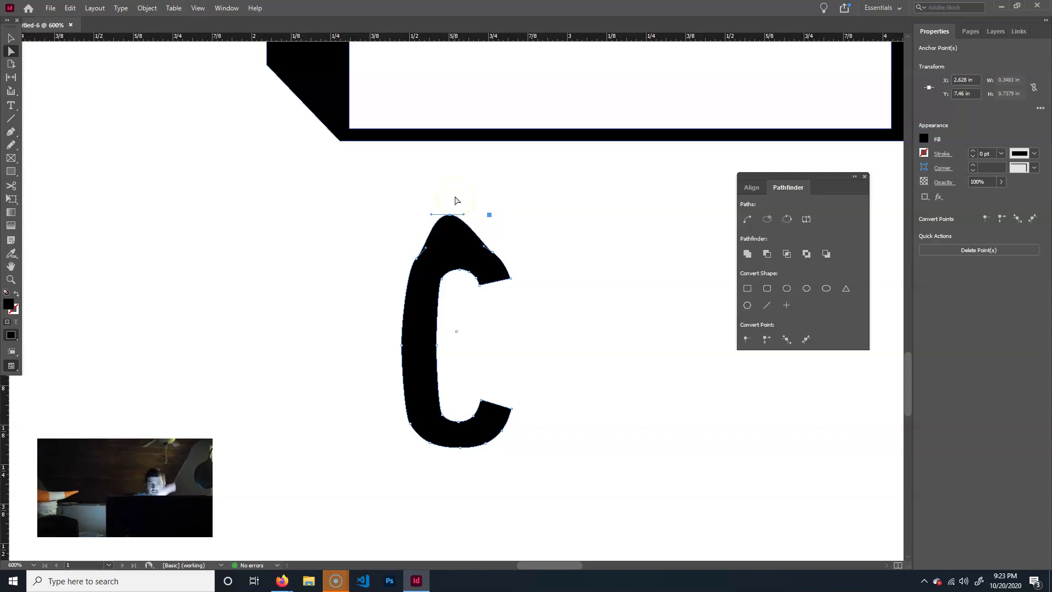
pyautogui.moveTo(450, 215); pyautogui.dragTo(459, 244)
pyautogui.click(10, 38)
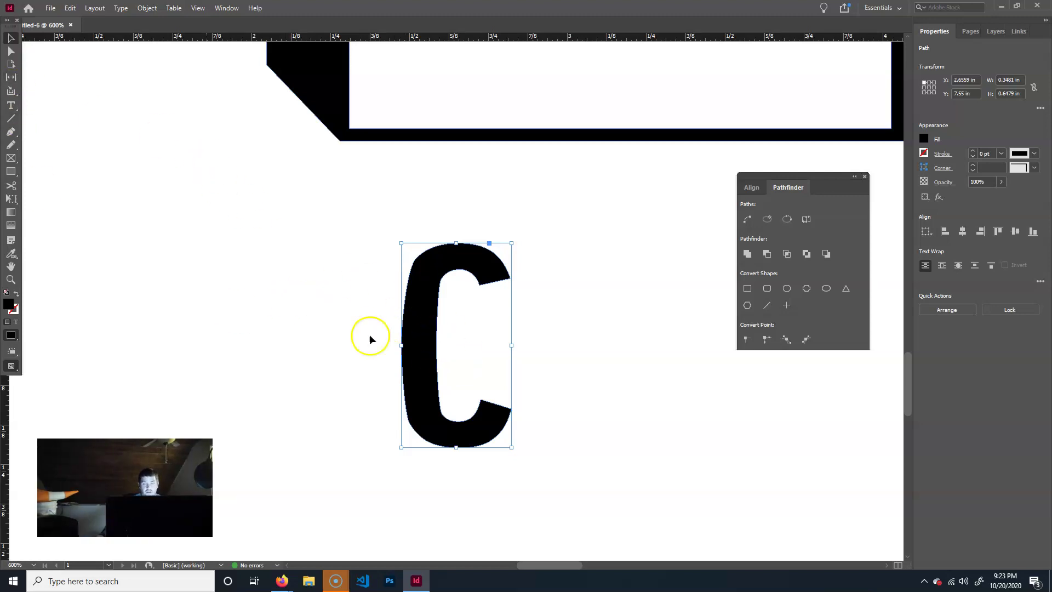
# Reposition the C near the black box and dome
pyautogui.moveTo(461, 295)
pyautogui.mouseDown()
pyautogui.moveTo(453, 253)
pyautogui.moveTo(455, 297)
pyautogui.mouseUp()
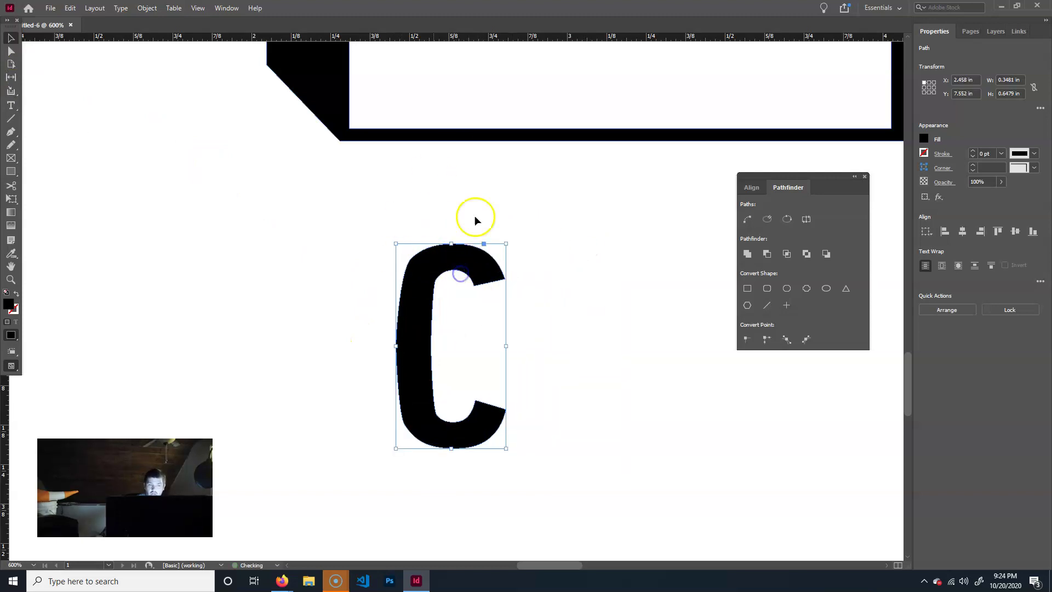
pyautogui.click(336, 107)
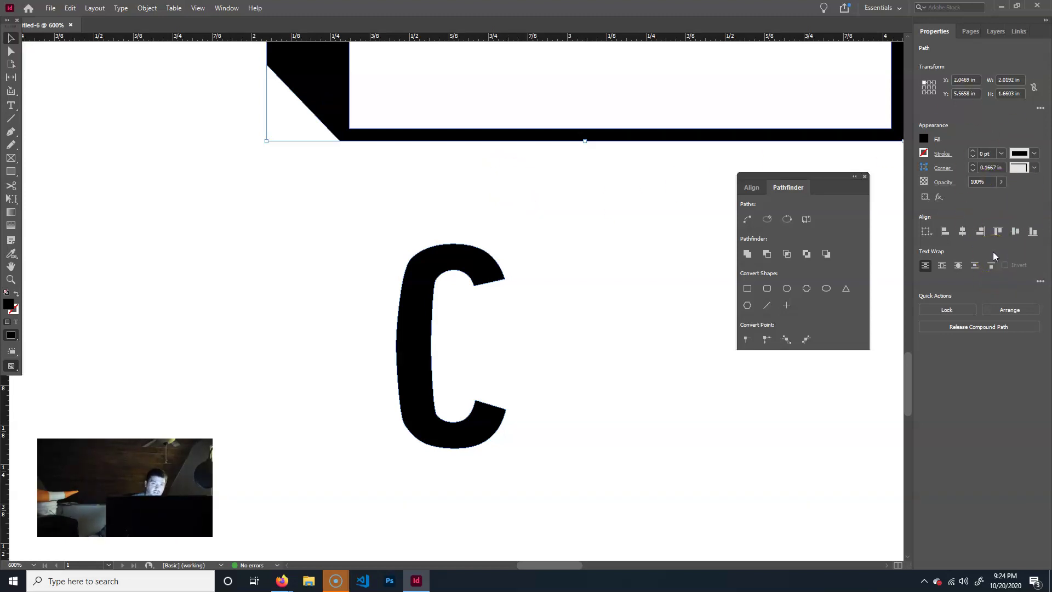
pyautogui.moveTo(413, 346); pyautogui.dragTo(440, 348)
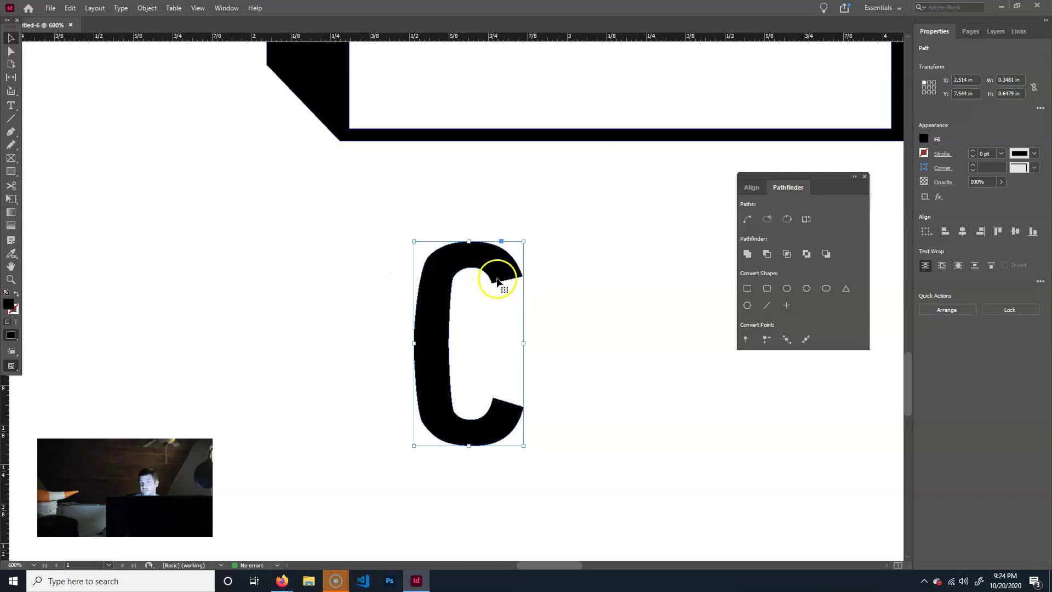
pyautogui.moveTo(447, 292); pyautogui.dragTo(420, 302)
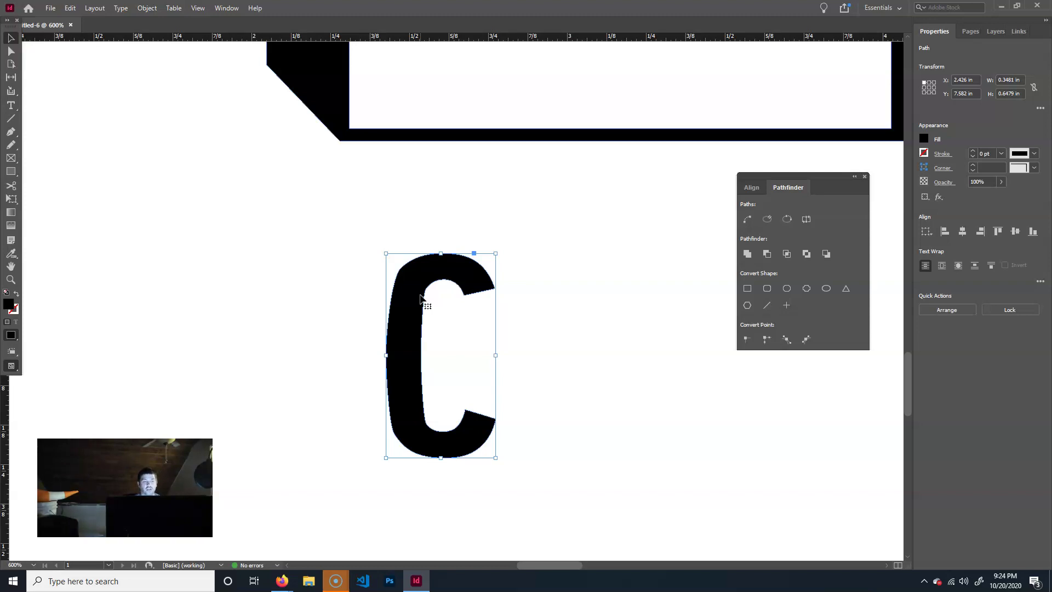
pyautogui.moveTo(418, 325); pyautogui.dragTo(419, 307)
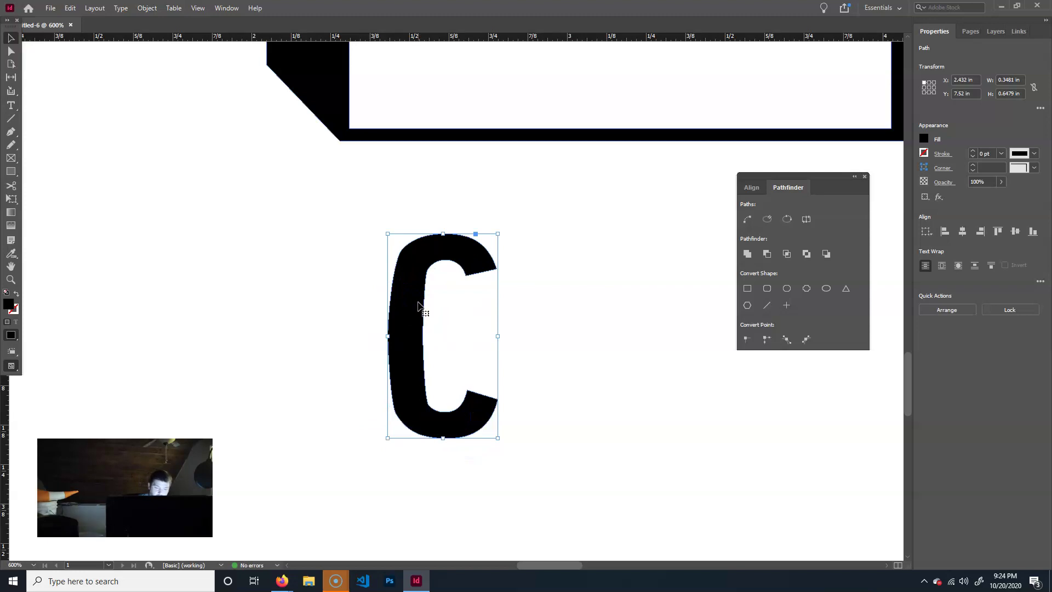
# Shrink the C to about 0.245 × 0.46 in inside the dome and subtract it as a white cut-out
pyautogui.hotkey('ctrl', '-')
pyautogui.hotkey('ctrl', '-')
pyautogui.hotkey('ctrl', '-')
pyautogui.moveTo(472, 297); pyautogui.dragTo(523, 77)
pyautogui.moveTo(535, 188); pyautogui.dragTo(521, 237)
pyautogui.moveTo(525, 107); pyautogui.dragTo(507, 140)
pyautogui.moveTo(487, 175); pyautogui.dragTo(494, 167)
pyautogui.keyDown('shift'); pyautogui.click(536, 189); pyautogui.keyUp('shift')
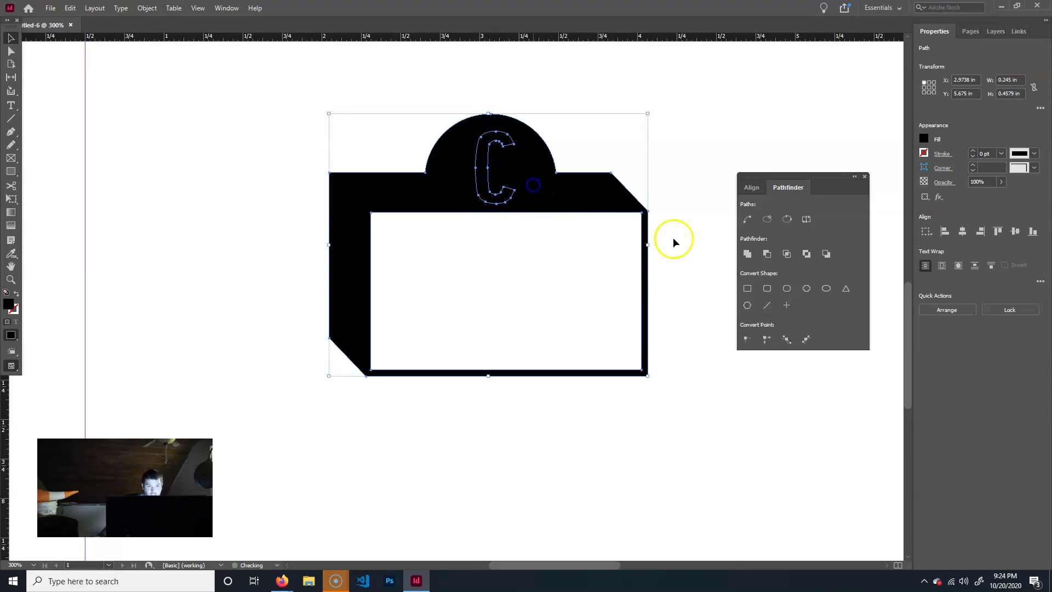
pyautogui.click(759, 257)
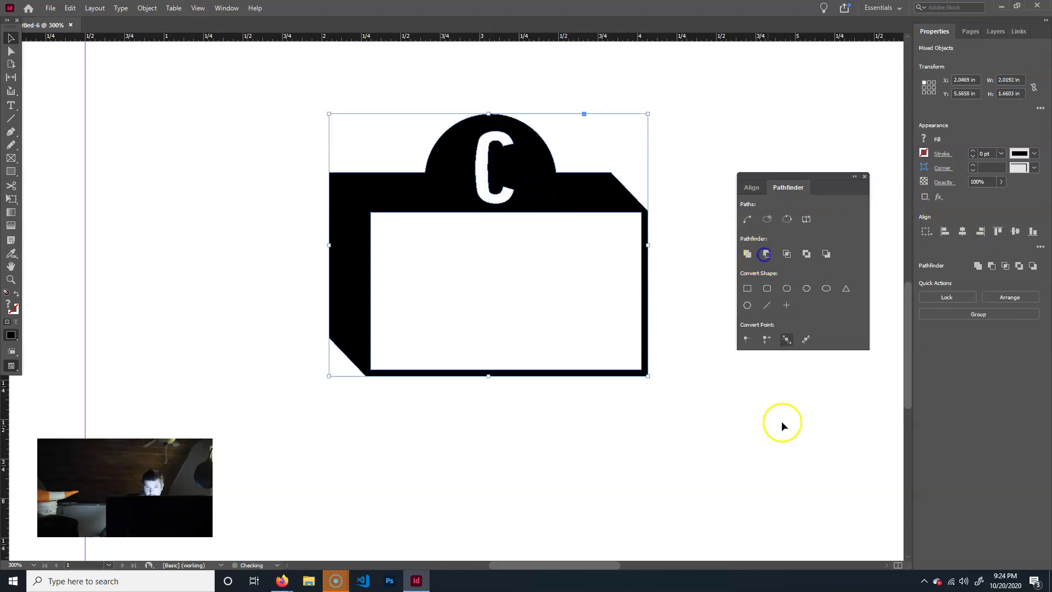
pyautogui.click(606, 476)
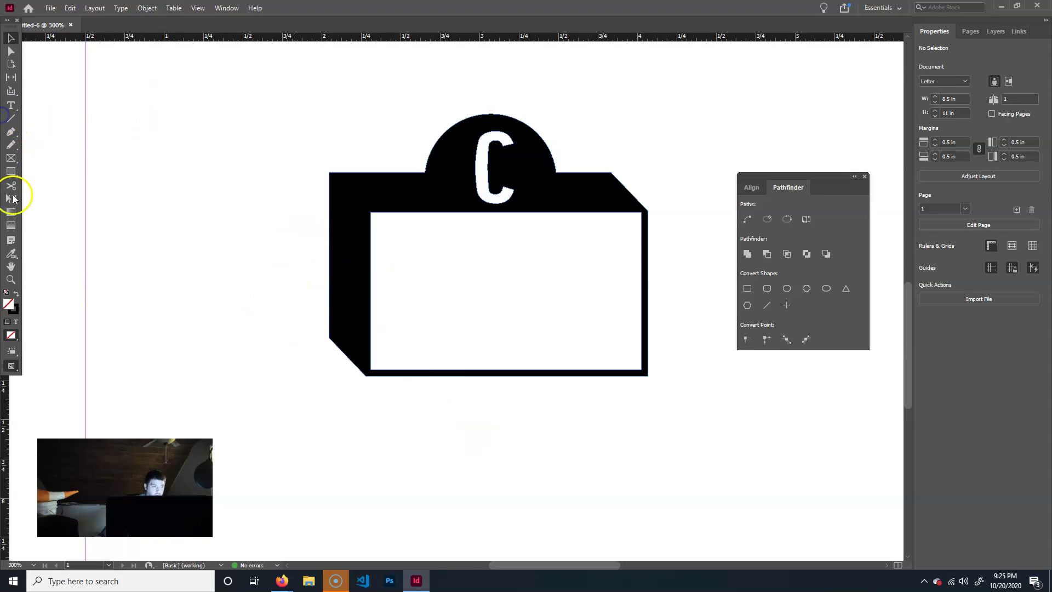
pyautogui.click(11, 119)
pyautogui.moveTo(282, 242); pyautogui.dragTo(489, 448)
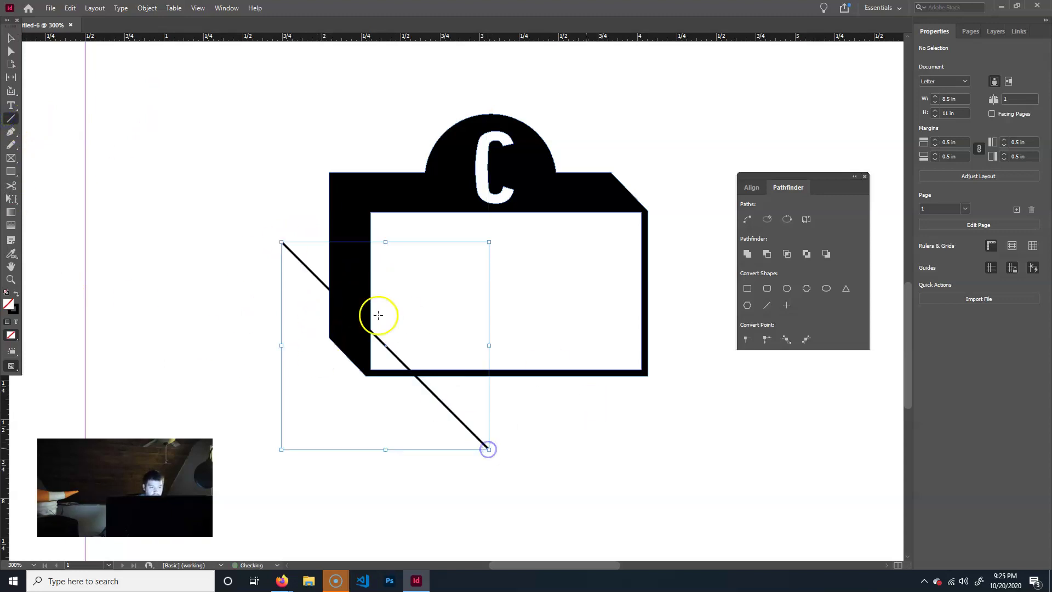
pyautogui.press('v')
pyautogui.moveTo(258, 516); pyautogui.dragTo(707, 66)
pyautogui.click(768, 254)
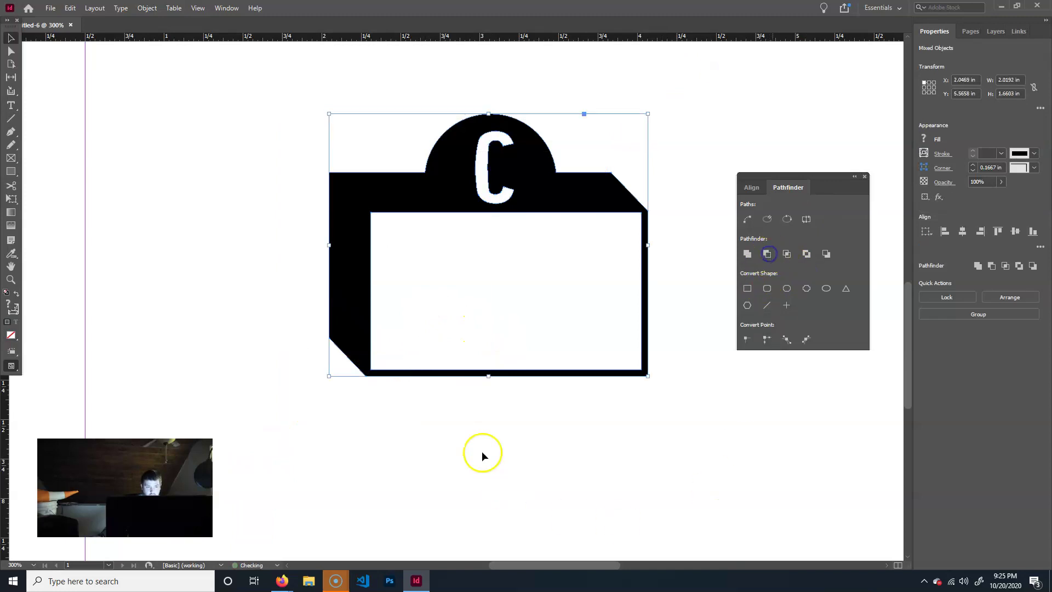
pyautogui.hotkey('ctrl', 'z')
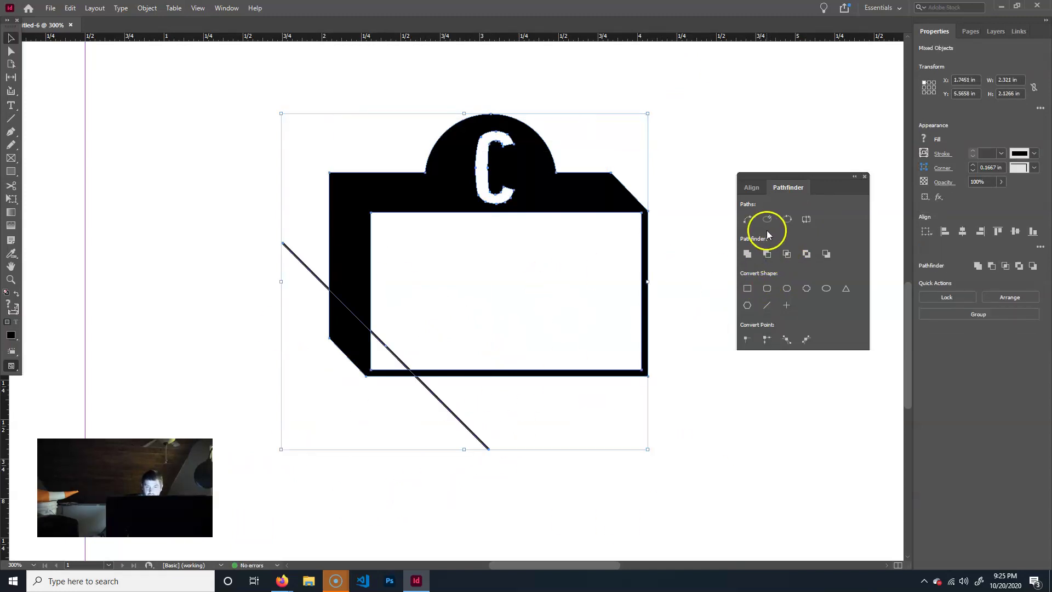
pyautogui.click(463, 430)
pyautogui.click(470, 432)
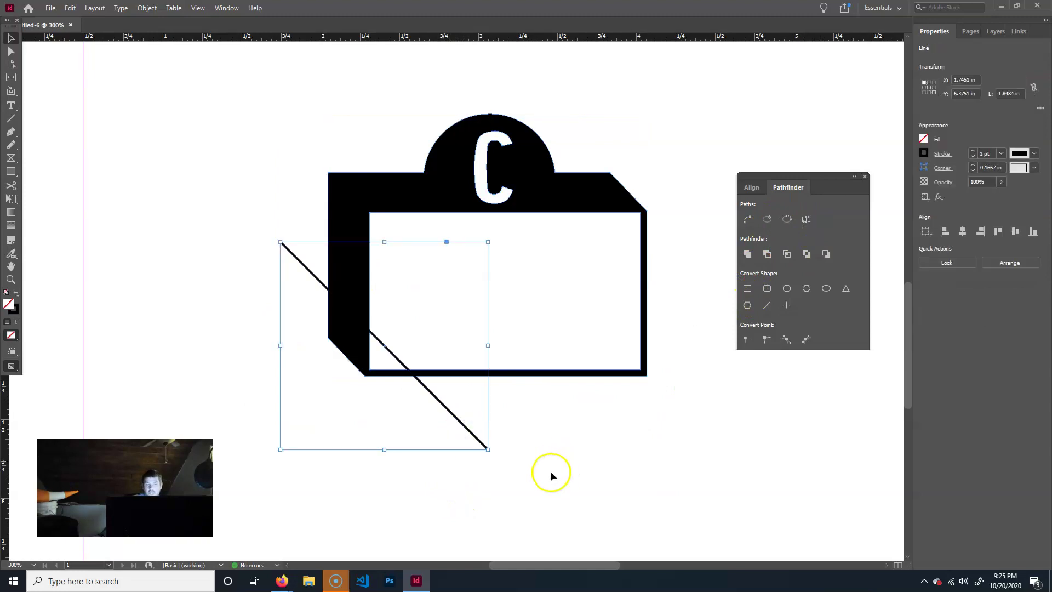
pyautogui.press('Delete')
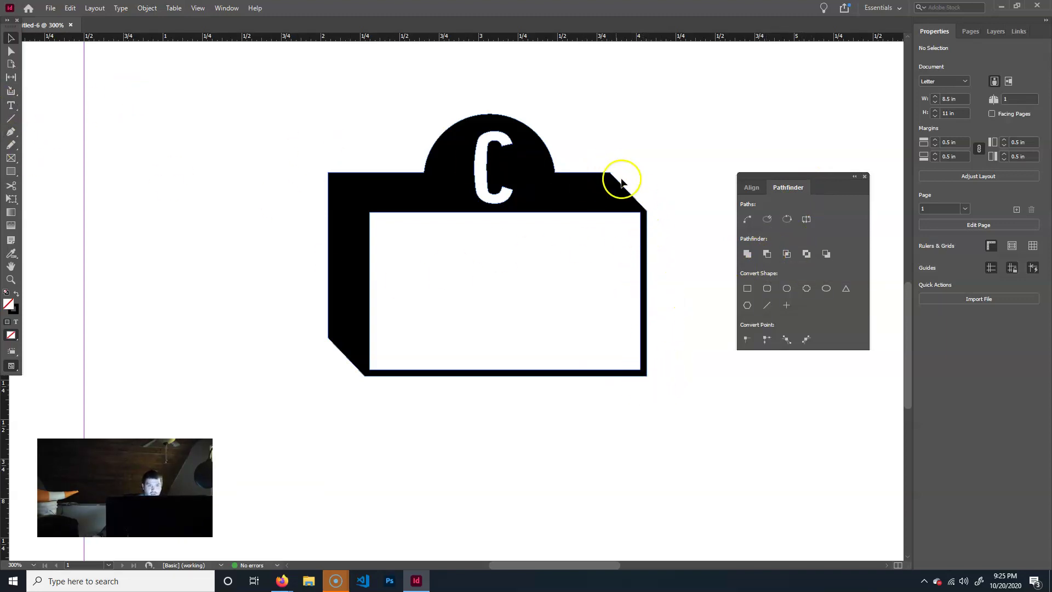
# Curve the box's top-left corner and left edge with the Convert Direction Point tool
pyautogui.click(11, 132)
pyautogui.moveTo(12, 133); pyautogui.dragTo(49, 181)
pyautogui.click(331, 176)
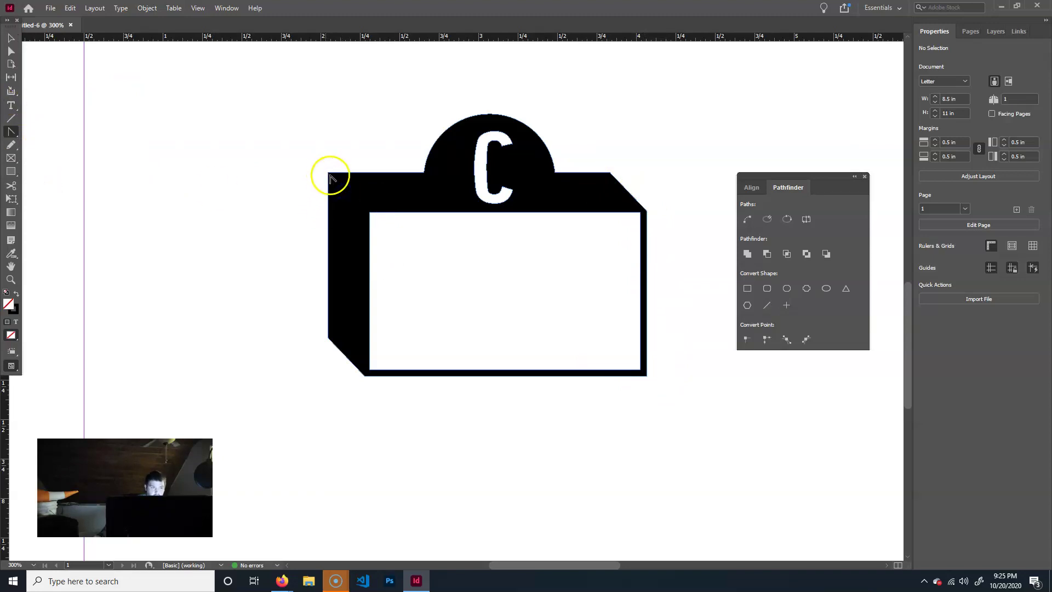
pyautogui.moveTo(331, 172)
pyautogui.mouseDown()
pyautogui.moveTo(345, 157)
pyautogui.moveTo(330, 182)
pyautogui.mouseUp()
pyautogui.moveTo(324, 181); pyautogui.dragTo(372, 381)
# Curve the box's right, bottom and top-right edges and nudge the top-edge anchor
pyautogui.moveTo(648, 379); pyautogui.dragTo(653, 367)
pyautogui.moveTo(650, 217); pyautogui.dragTo(643, 200)
pyautogui.click(607, 171)
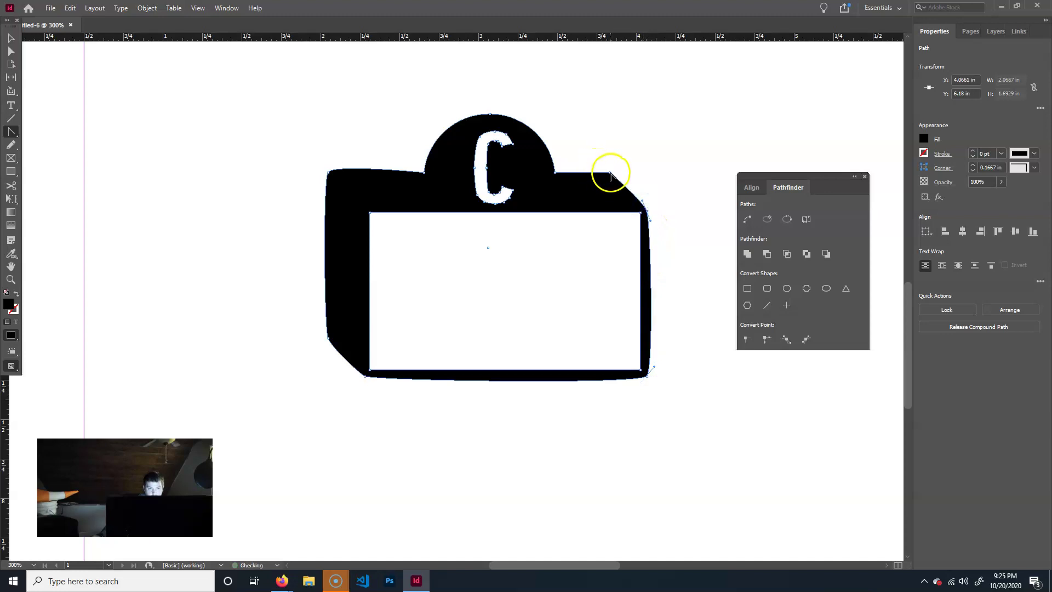
pyautogui.moveTo(604, 172); pyautogui.dragTo(606, 173)
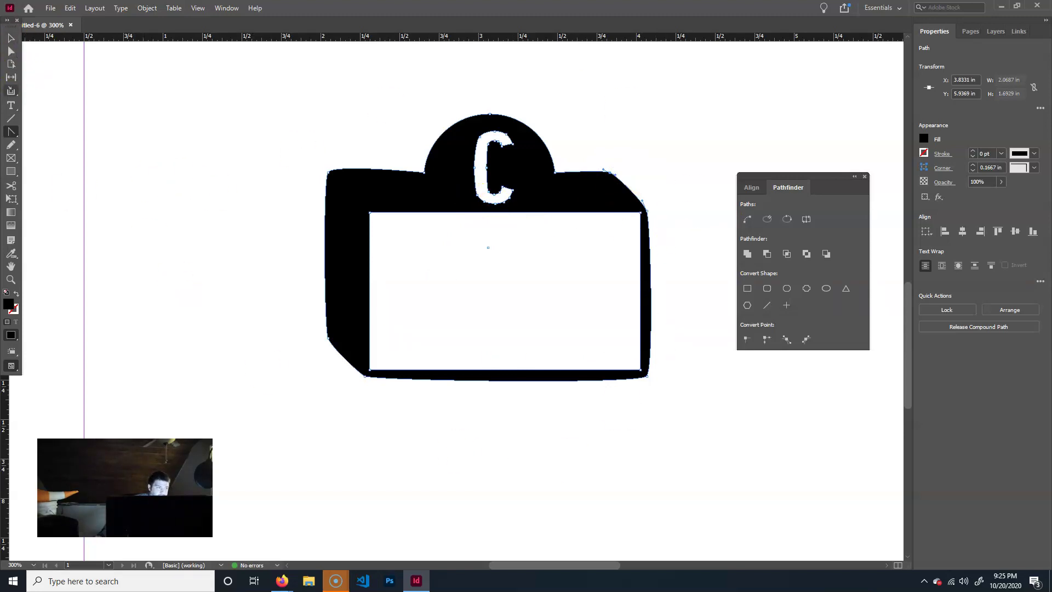
pyautogui.rightClick(11, 132)
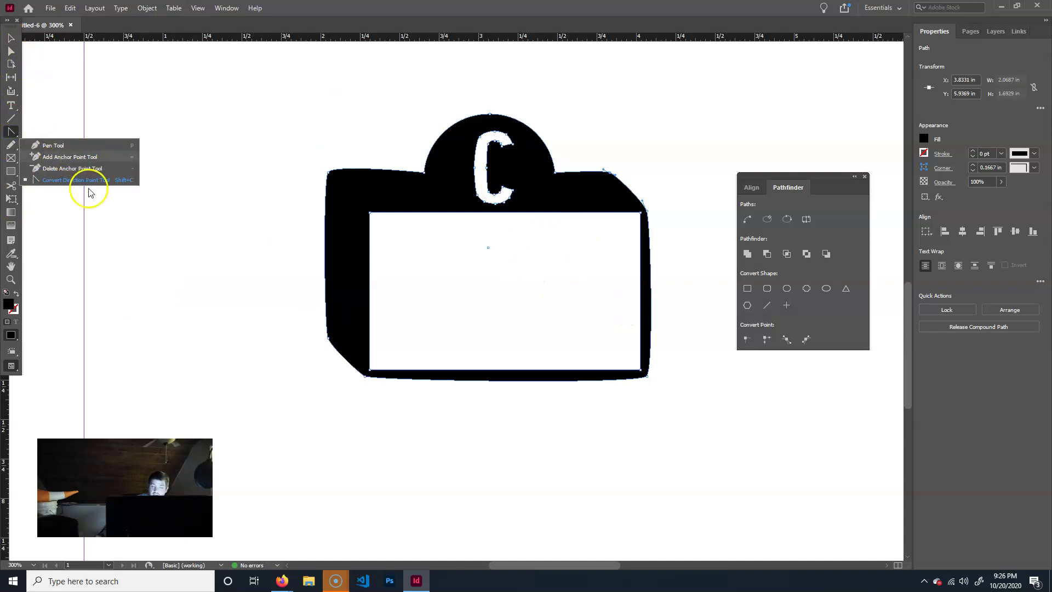
pyautogui.click(196, 109)
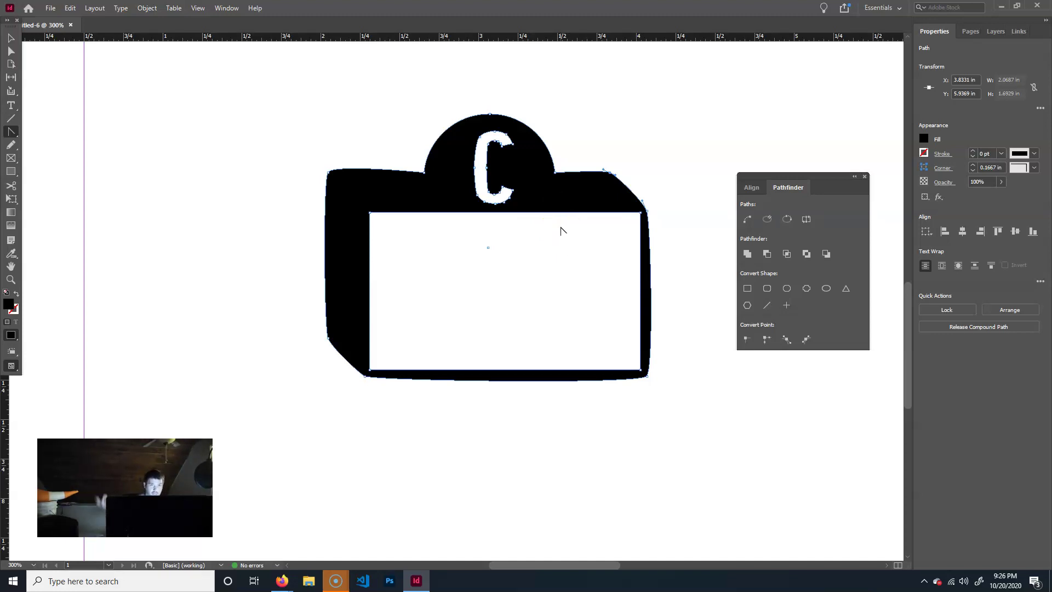
pyautogui.hotkey('ctrl', '-')
pyautogui.hotkey('ctrl', '-')
pyautogui.hotkey('ctrl', '-')
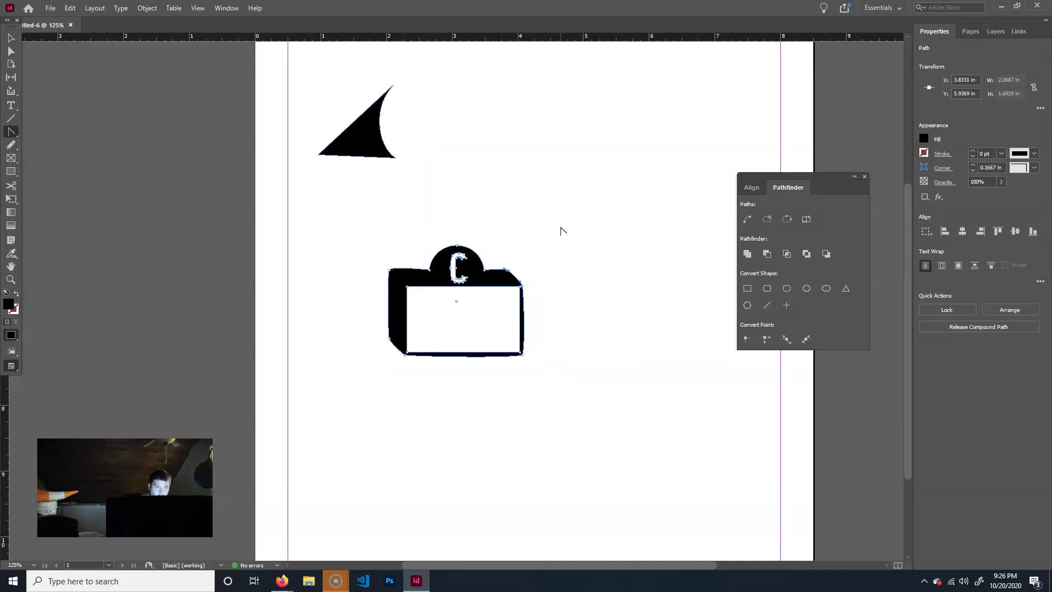
# Move the domed box right to X 2.98 in, Y 5.76 in, and delete the clipboard-shaped C graphic
pyautogui.click(10, 37)
pyautogui.moveTo(469, 276); pyautogui.dragTo(531, 288)
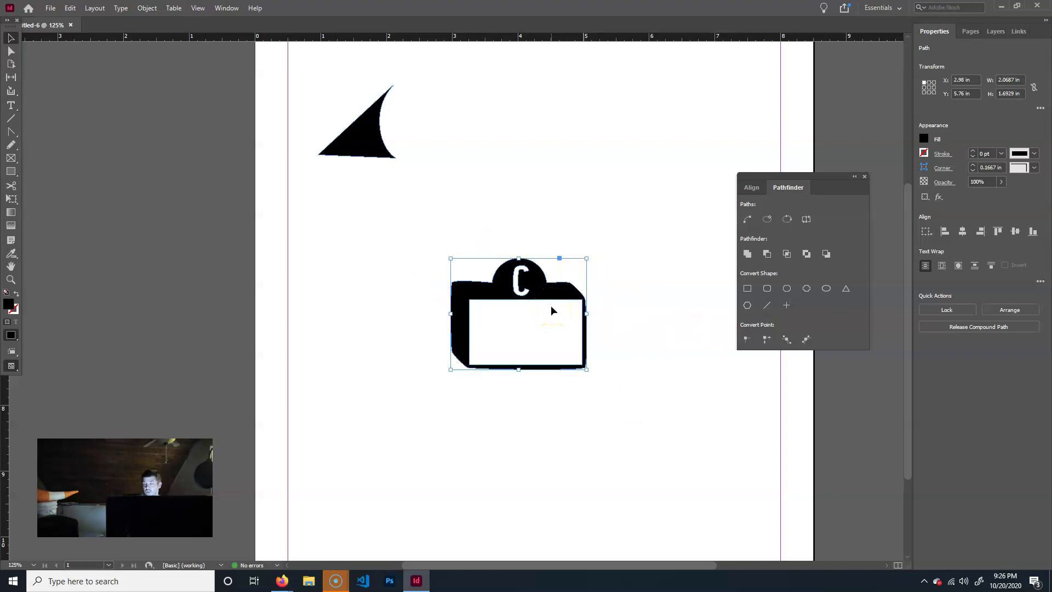
pyautogui.click(558, 332)
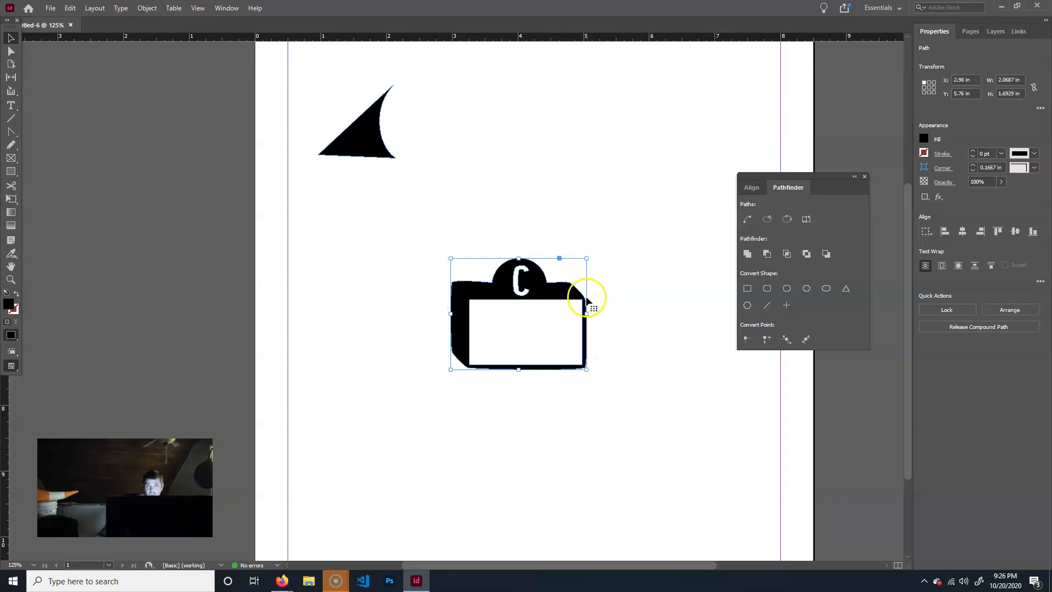
pyautogui.press('Delete')
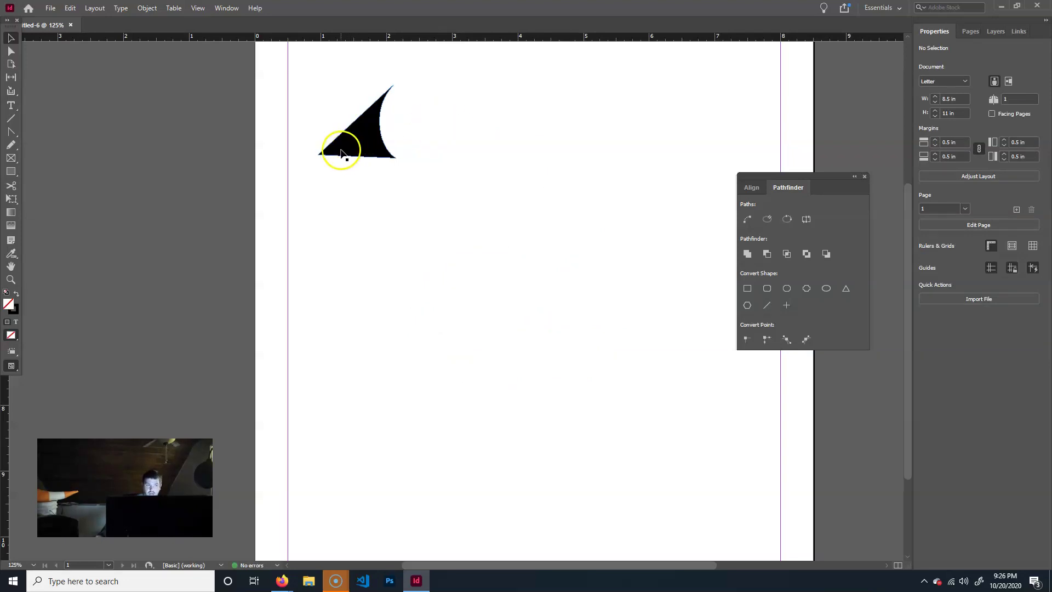
# Move the sail's bottom-left corner point slightly lower
pyautogui.scroll(2, 341, 153)
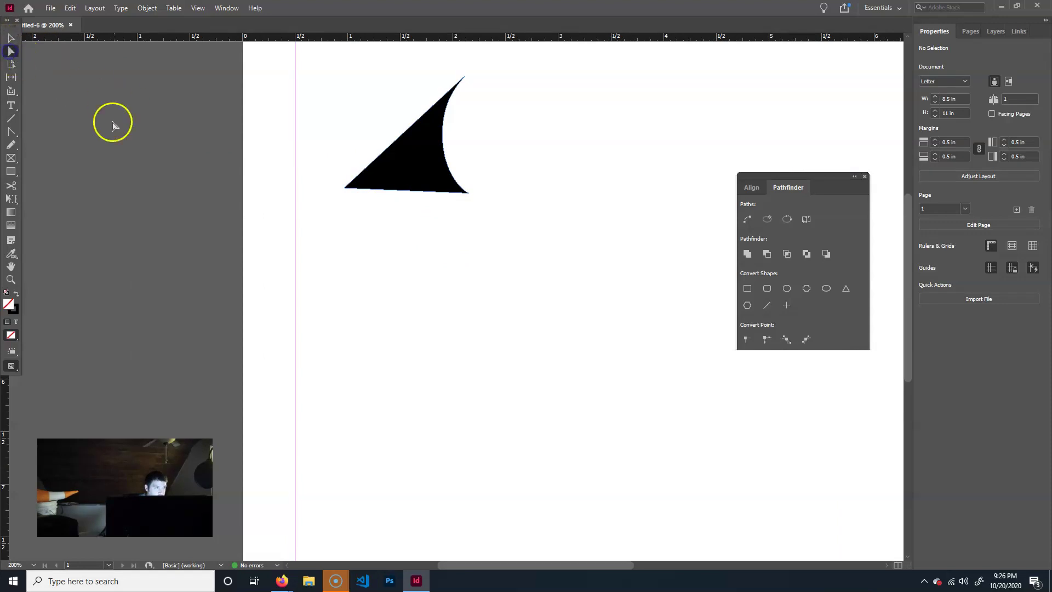
pyautogui.moveTo(340, 108); pyautogui.dragTo(359, 228)
pyautogui.moveTo(342, 190); pyautogui.dragTo(342, 193)
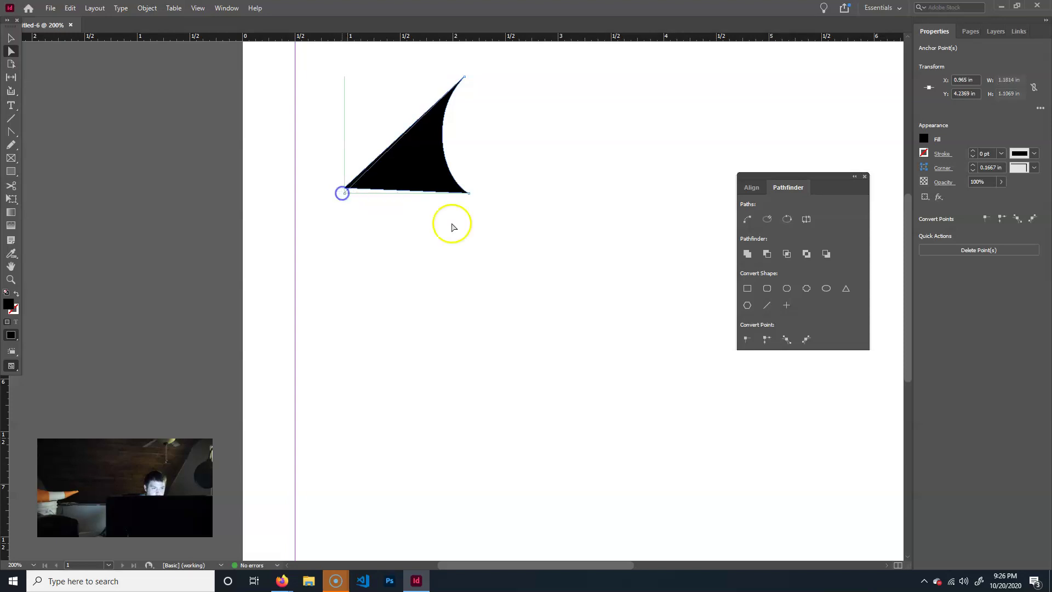
pyautogui.hscroll(2, 517, 179)
pyautogui.click(539, 170)
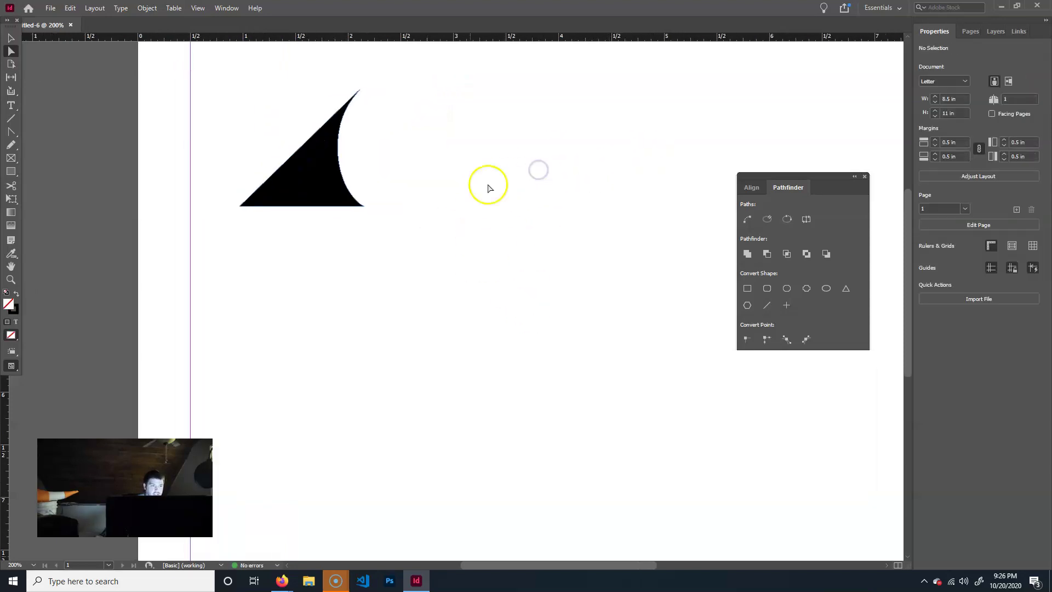
# Fine-tune the sail's top point and close the Pathfinder options
pyautogui.click(371, 82)
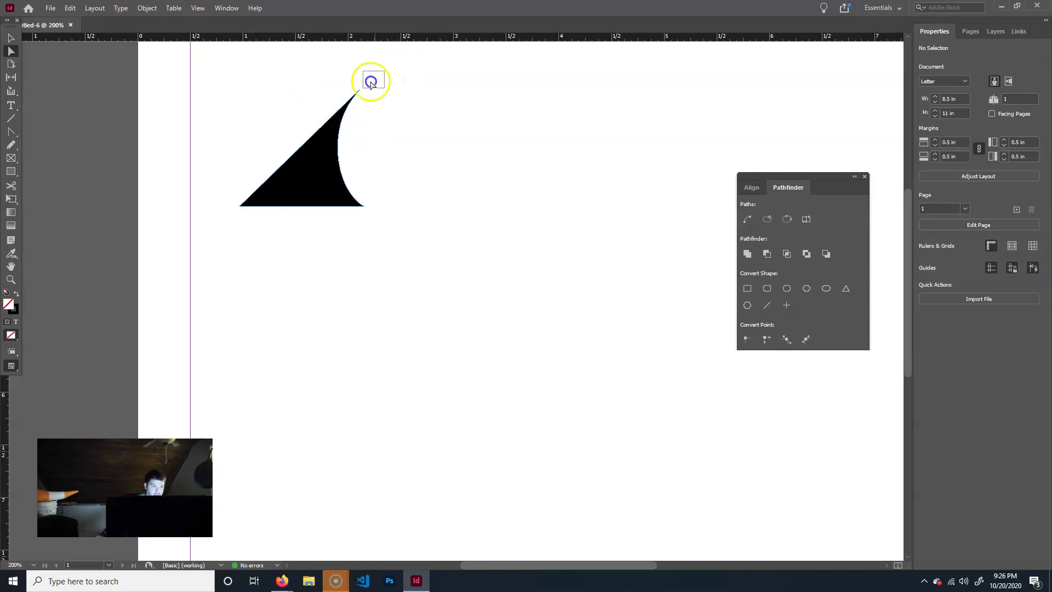
pyautogui.hotkey('shift', 'Down')
pyautogui.hotkey('shift', 'Down')
pyautogui.hotkey('shift', 'Down')
pyautogui.hotkey('shift', 'Up')
pyautogui.hotkey('shift', 'Up')
pyautogui.hotkey('shift', 'Up')
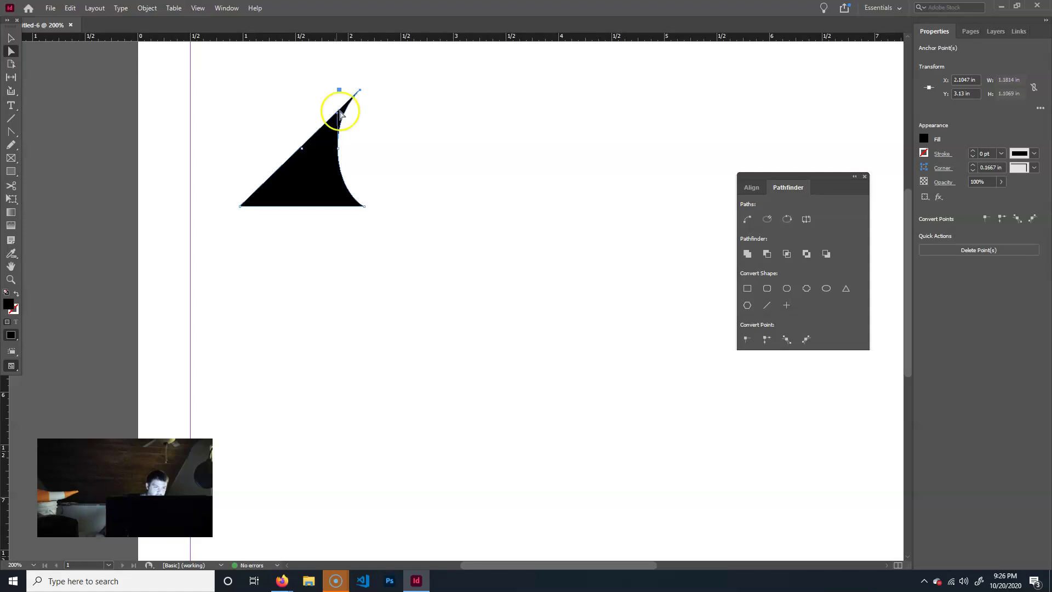
pyautogui.moveTo(388, 71); pyautogui.dragTo(306, 168)
pyautogui.click(524, 129)
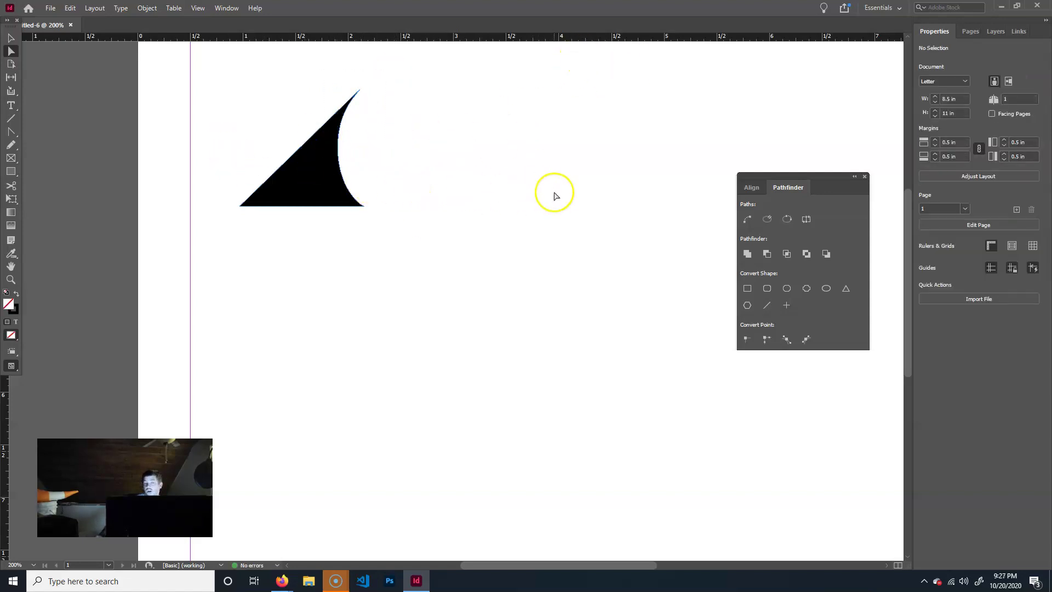
pyautogui.click(864, 176)
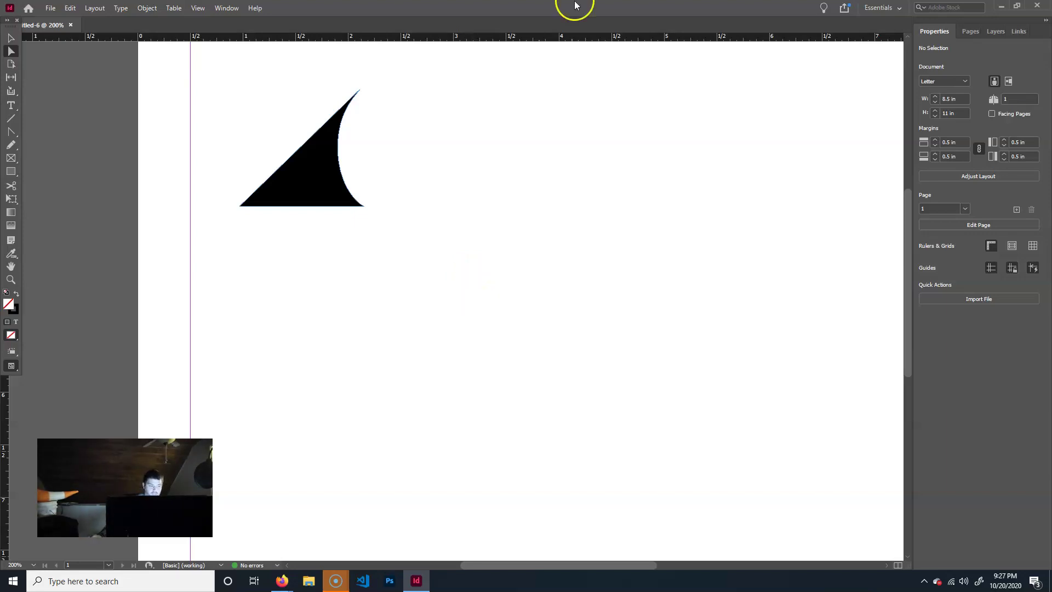
# Pick the Type tool to add a word beside the sail
pyautogui.click(12, 106)
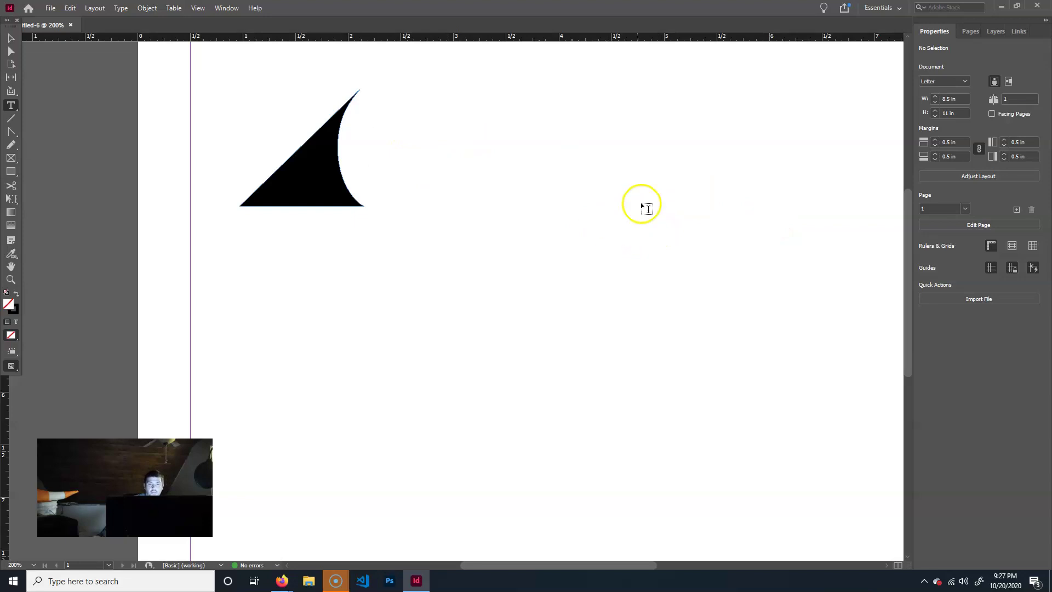
# Draw a new text frame to the right of the sail for the word 'one'
pyautogui.moveTo(706, 204); pyautogui.dragTo(535, 241)
pyautogui.hotkey('ctrl', '-')
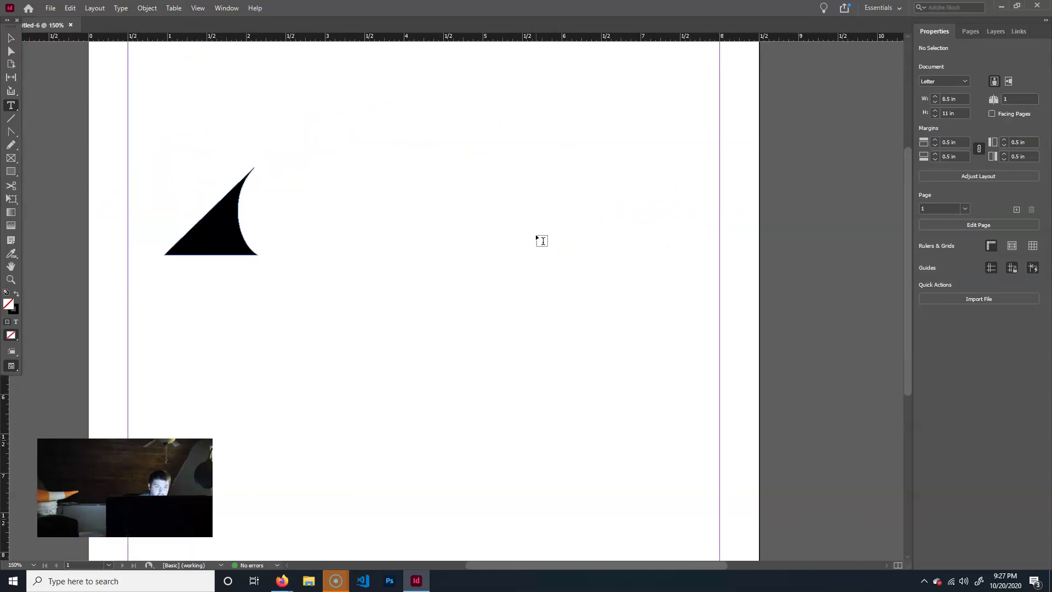
pyautogui.moveTo(442, 92); pyautogui.dragTo(654, 187)
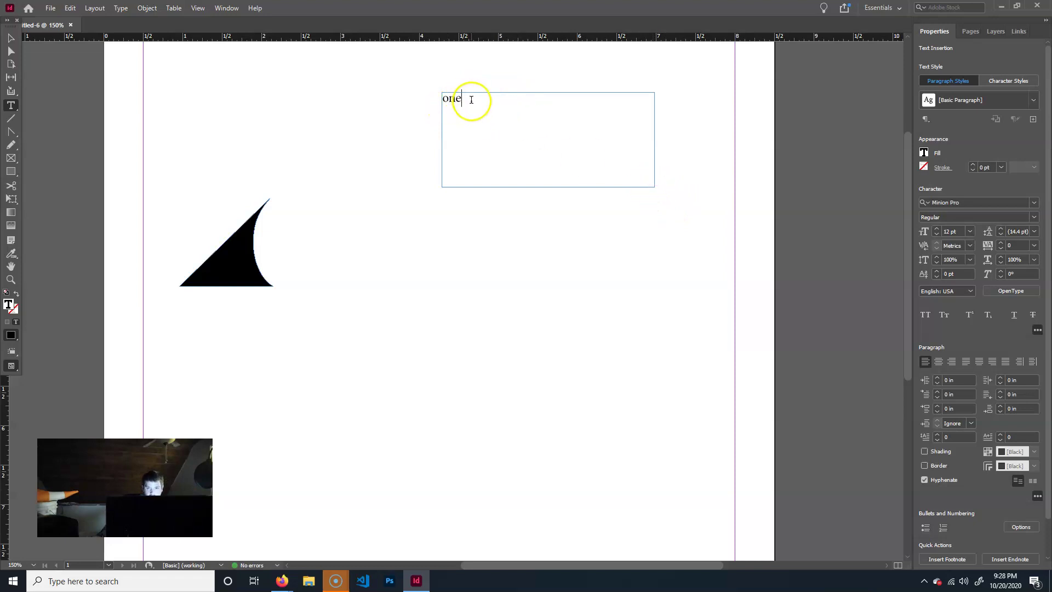
# Set the word 'one' in Microsoft Tai Le at 30 pt
pyautogui.moveTo(491, 106); pyautogui.dragTo(361, 94)
pyautogui.click(1033, 204)
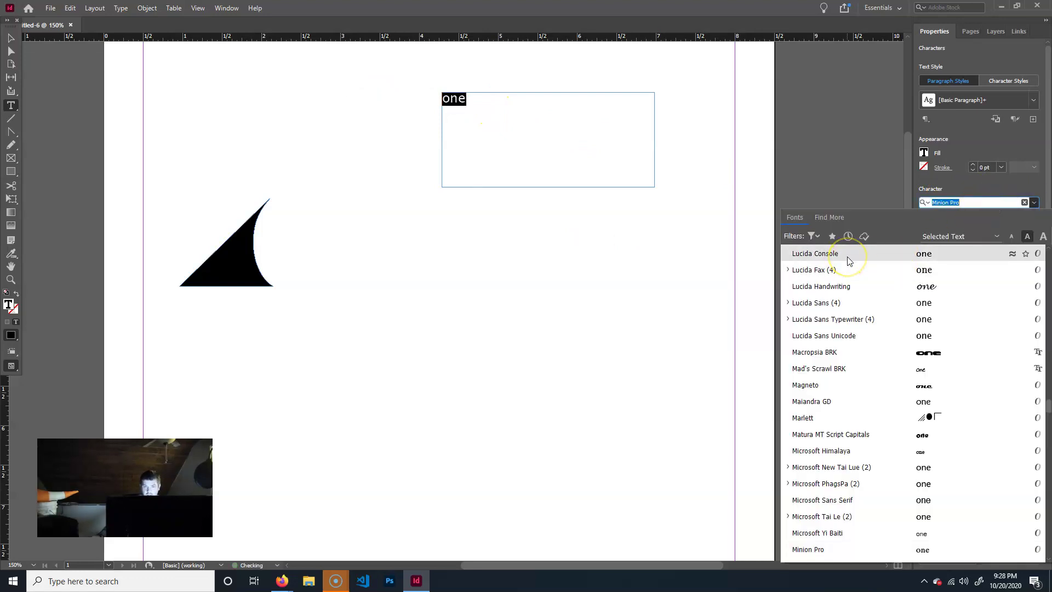
pyautogui.press('Down')
pyautogui.press('Down')
pyautogui.press('Down')
pyautogui.press('Down')
pyautogui.press('Down')
pyautogui.press('Down')
pyautogui.press('Down')
pyautogui.press('Down')
pyautogui.press('Down')
pyautogui.press('Down')
pyautogui.press('Down')
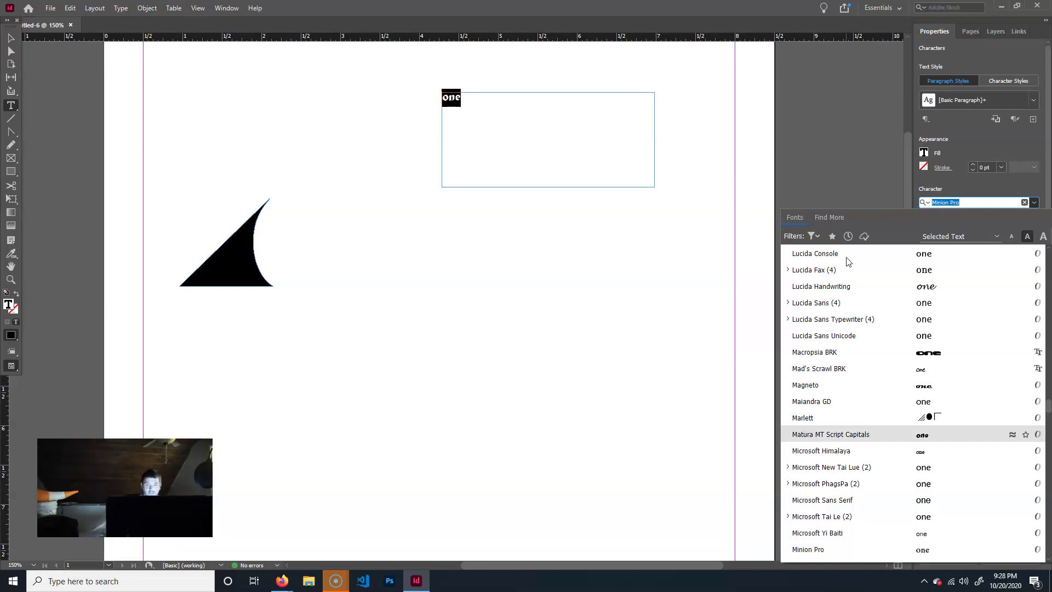
pyautogui.press('Down')
pyautogui.press('Down')
pyautogui.press('Down')
pyautogui.press('Up')
pyautogui.press('Down')
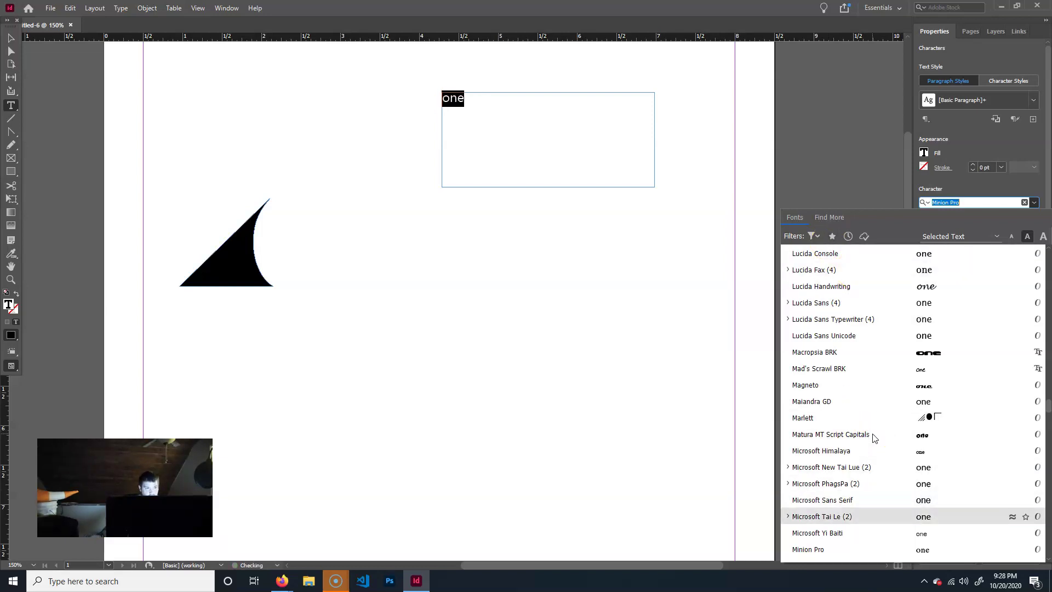
pyautogui.click(846, 521)
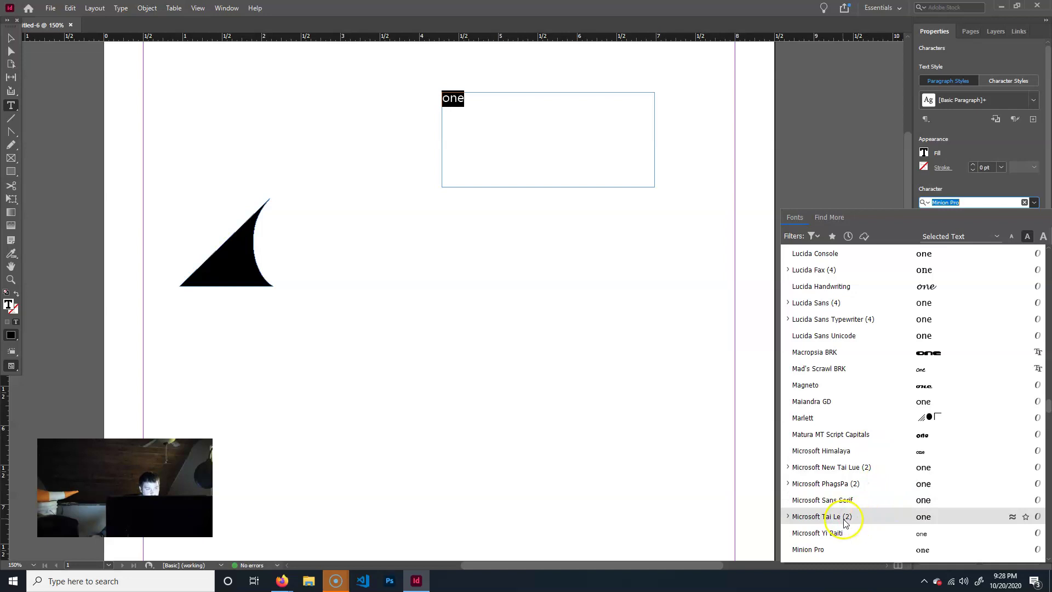
pyautogui.click(963, 207)
pyautogui.click(950, 230)
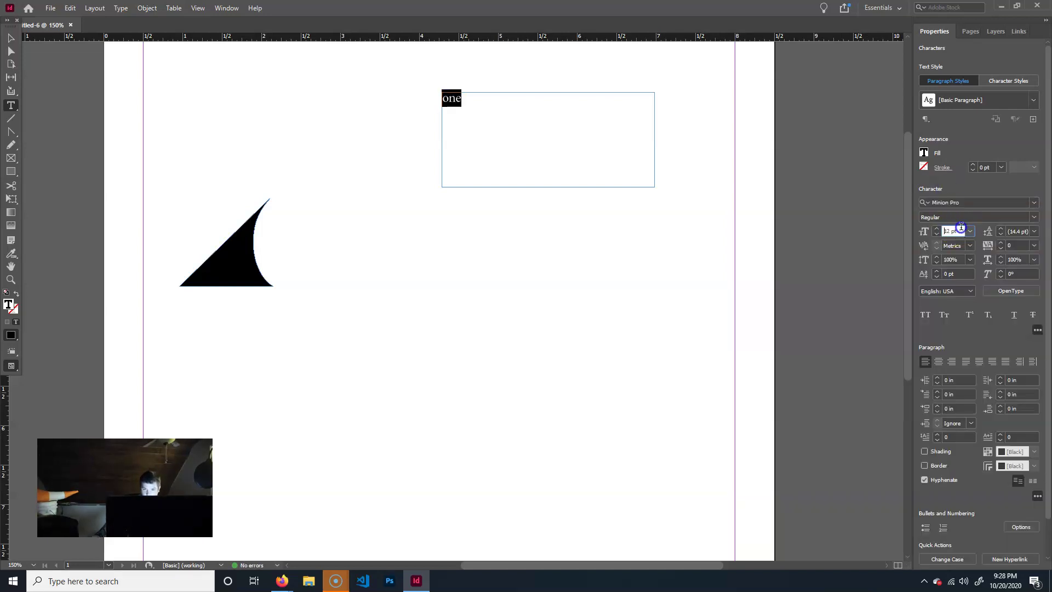
pyautogui.click(970, 232)
pyautogui.click(965, 357)
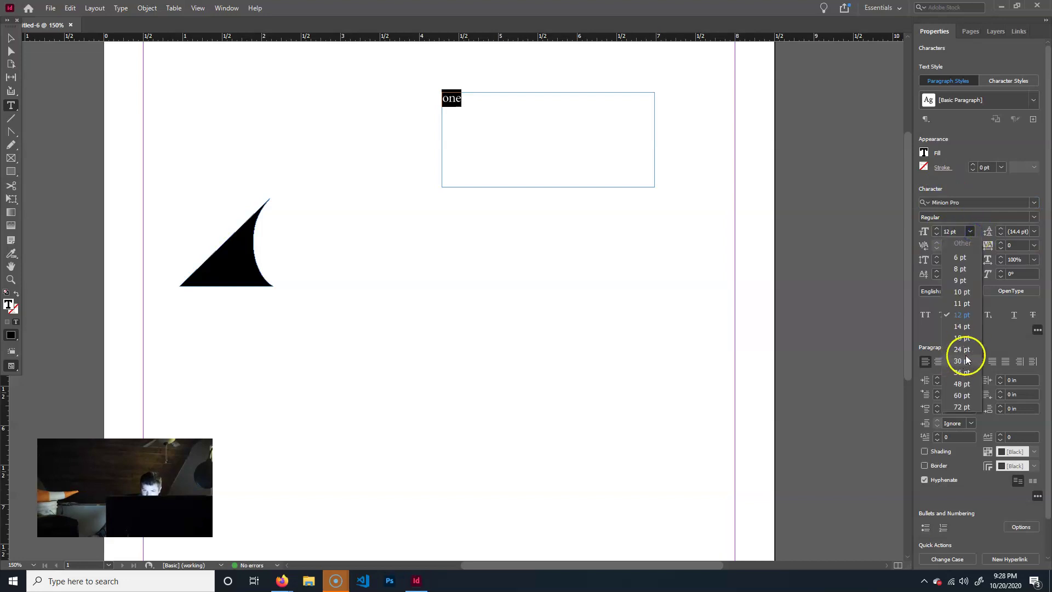
# Compare neighbouring Microsoft fonts on 'one', then keep Microsoft Tai Le
pyautogui.click(963, 203)
pyautogui.click(1034, 203)
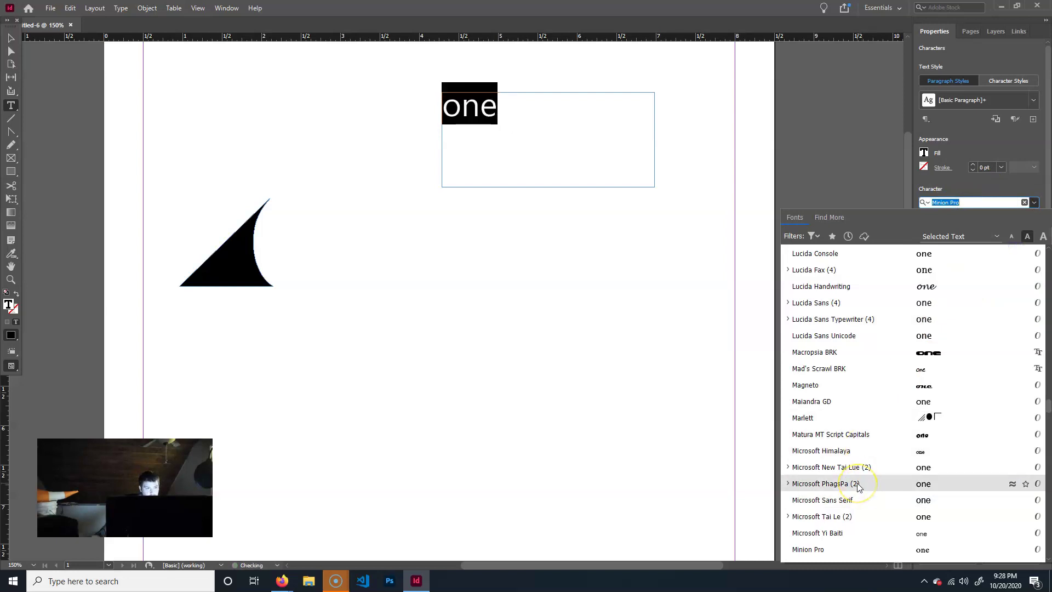
pyautogui.press('Down')
pyautogui.press('Down')
pyautogui.press('Up')
pyautogui.press('Up')
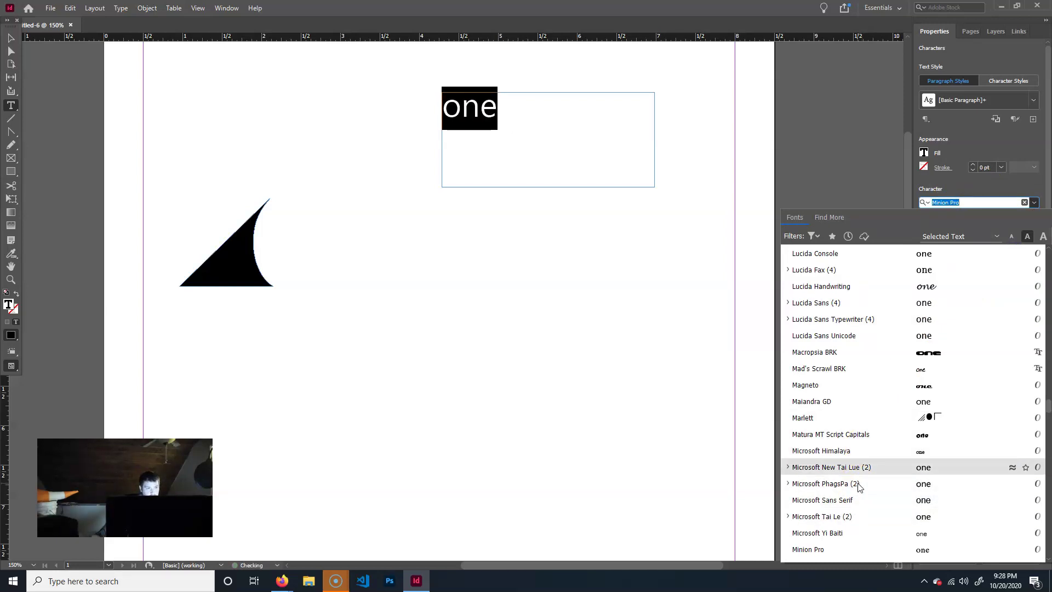
pyautogui.press('Up')
pyautogui.press('Down')
pyautogui.press('Down')
pyautogui.press('Up')
pyautogui.press('Down')
pyautogui.press('Down')
pyautogui.press('Down')
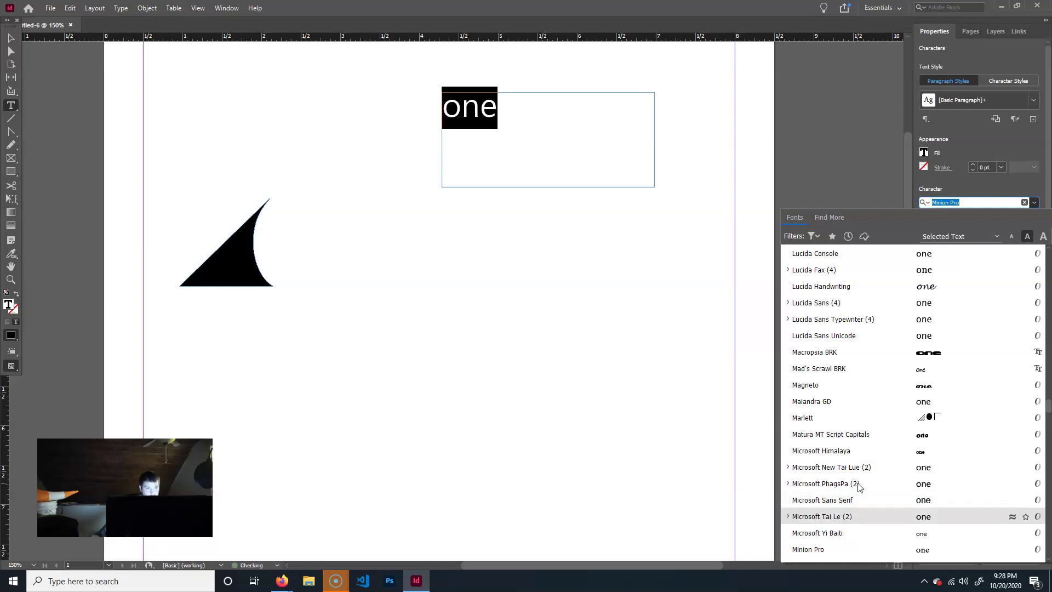
pyautogui.click(859, 515)
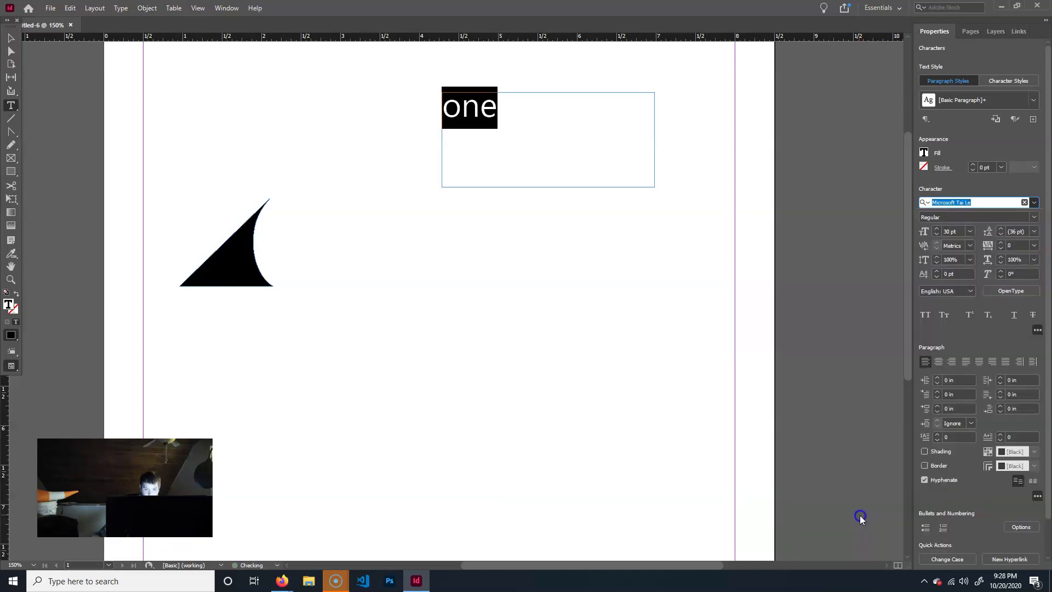
pyautogui.press('Escape')
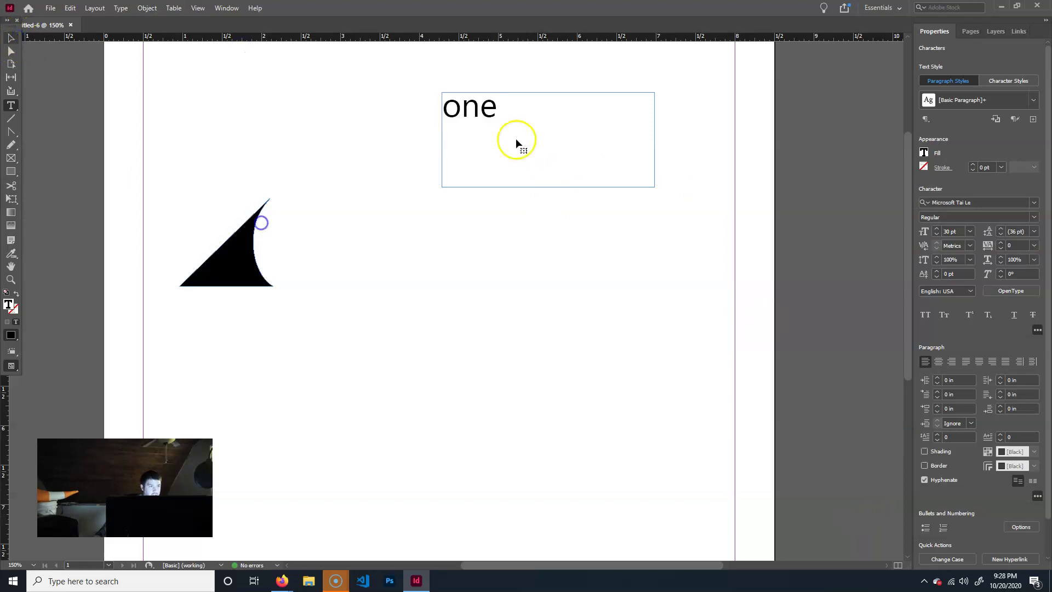
# Fit the 'one' frame to its text and place a copy directly below it
pyautogui.doubleClick(655, 187)
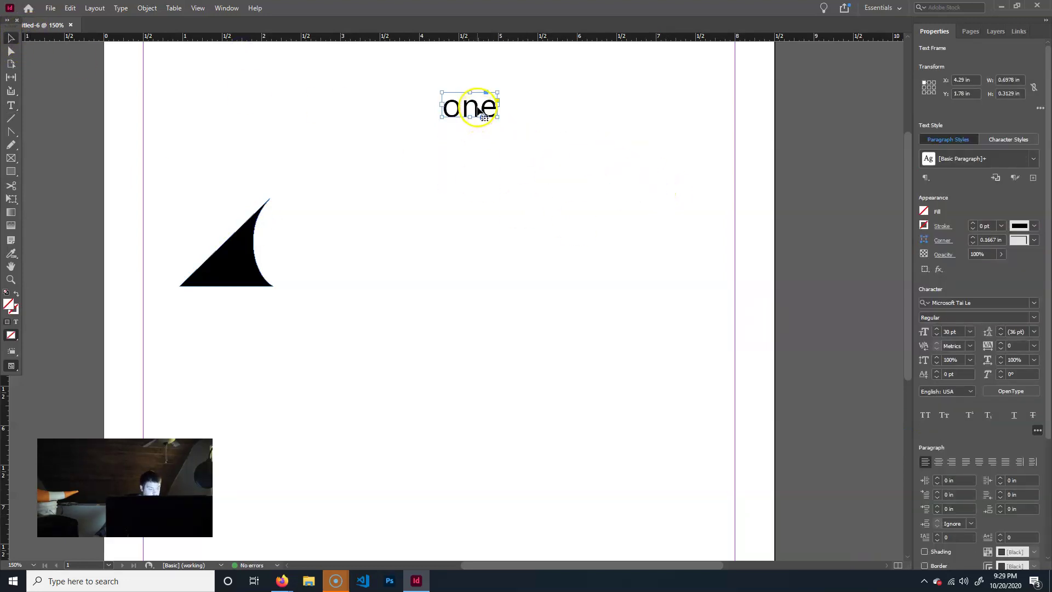
pyautogui.moveTo(478, 109); pyautogui.dragTo(477, 144)
pyautogui.doubleClick(463, 144)
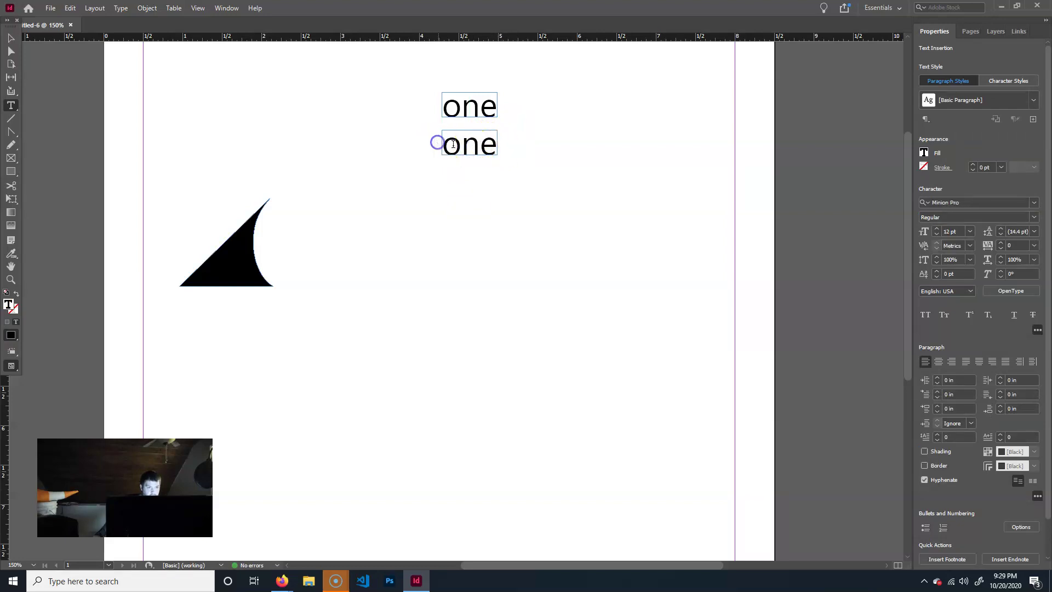
pyautogui.click(437, 144)
pyautogui.click(493, 146)
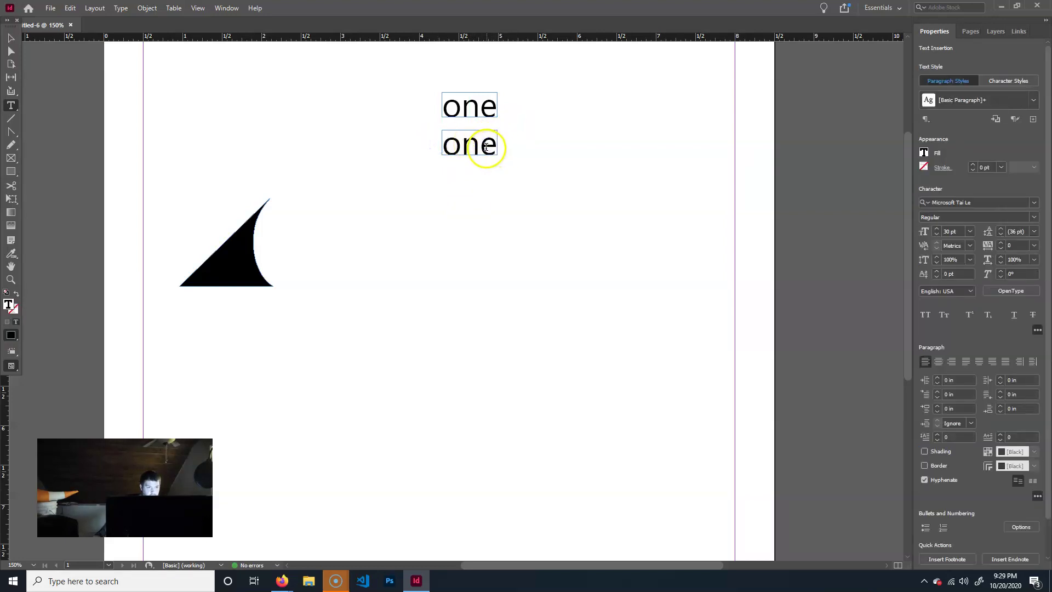
pyautogui.doubleClick(488, 150)
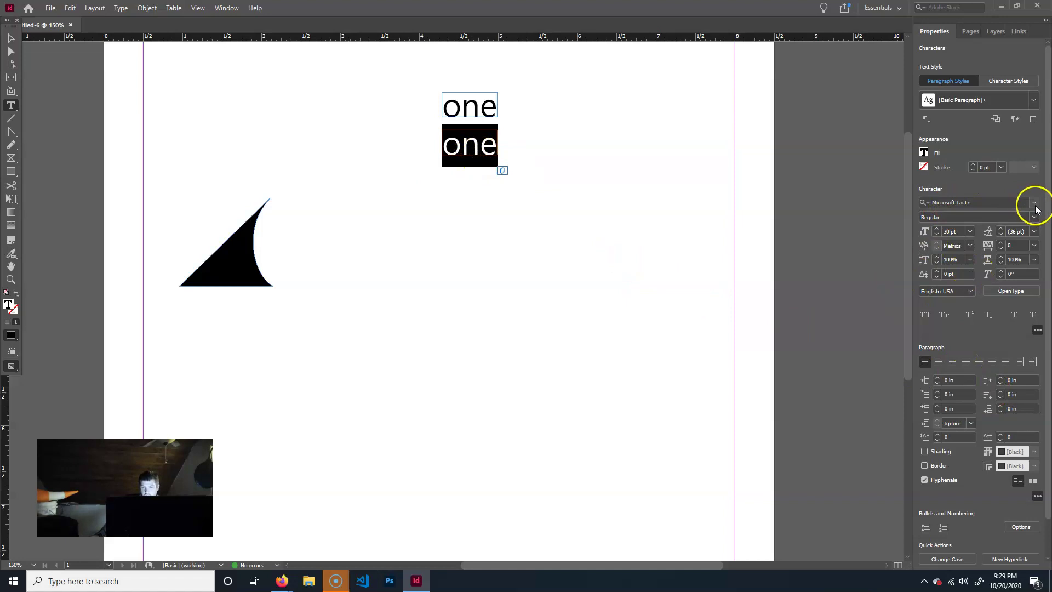
# Try Rockwell Extra Bold on the second 'one' and widen its frame
pyautogui.click(1011, 204)
pyautogui.write('Rock')
pyautogui.press('Return')
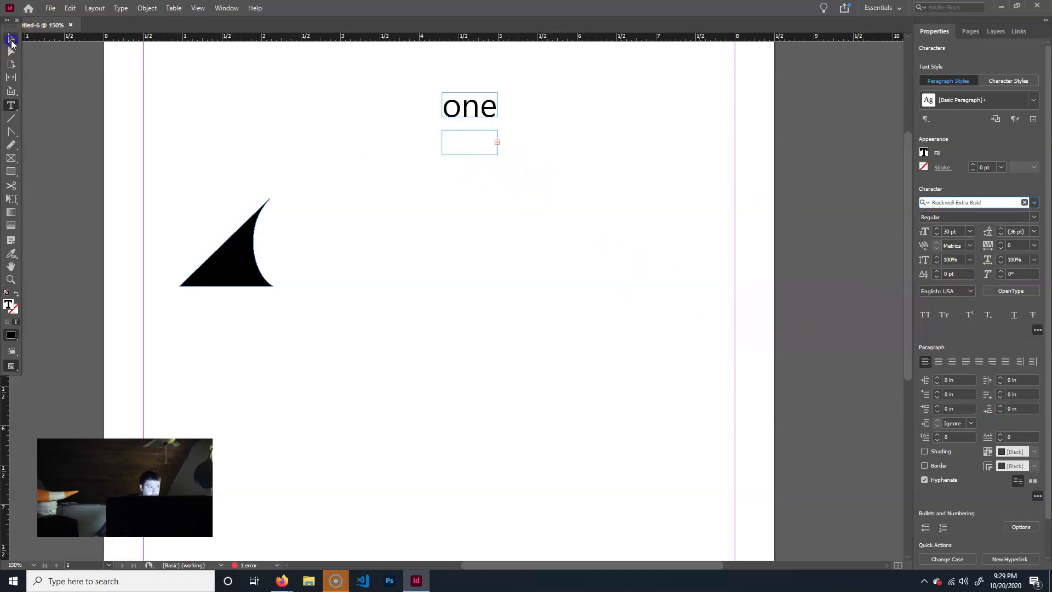
pyautogui.moveTo(496, 154); pyautogui.dragTo(541, 155)
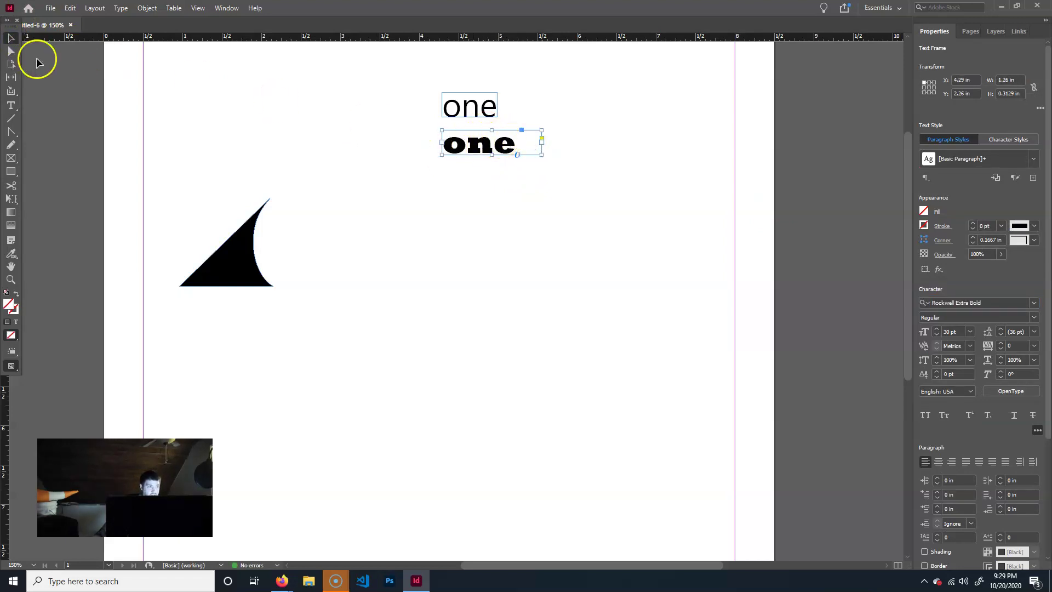
# Preview further fonts on the second 'one' and enlarge its frame
pyautogui.doubleClick(497, 148)
pyautogui.doubleClick(534, 149)
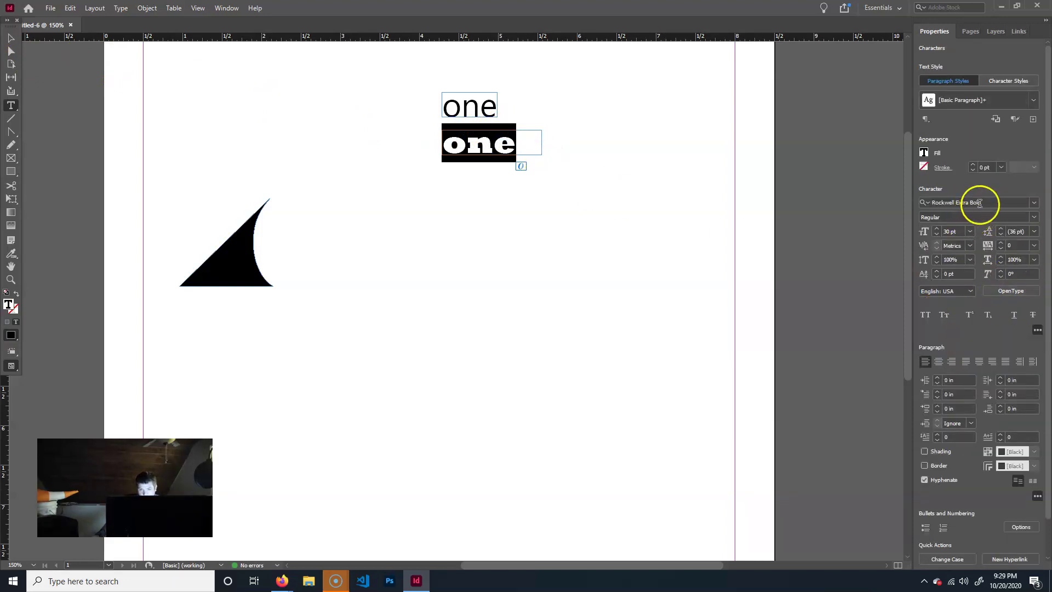
pyautogui.click(980, 202)
pyautogui.press('Down')
pyautogui.press('Down')
pyautogui.press('Down')
pyautogui.press('Down')
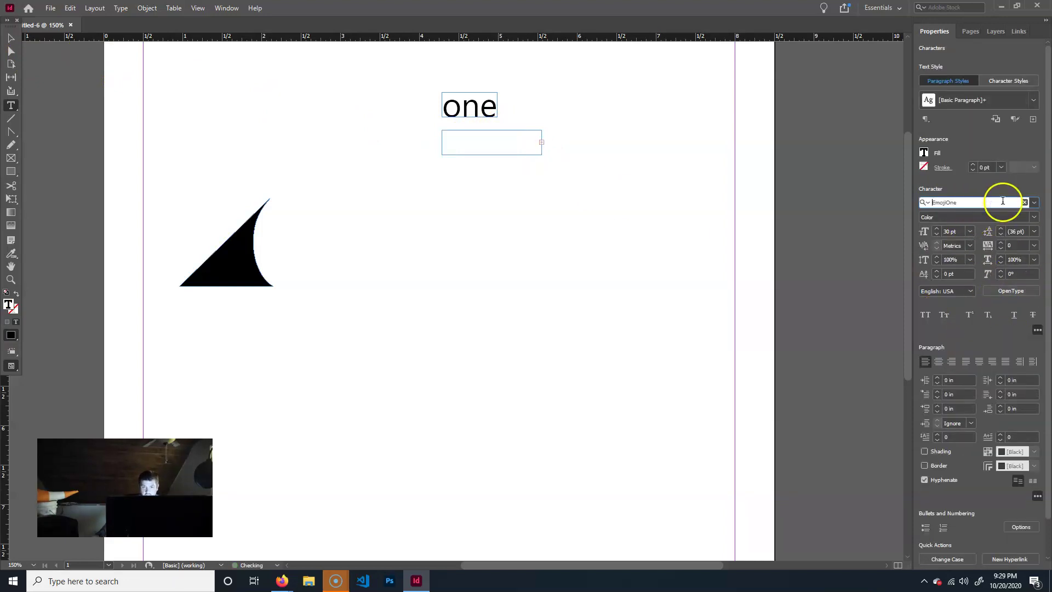
pyautogui.press('Down')
pyautogui.press('Down')
pyautogui.press('Down')
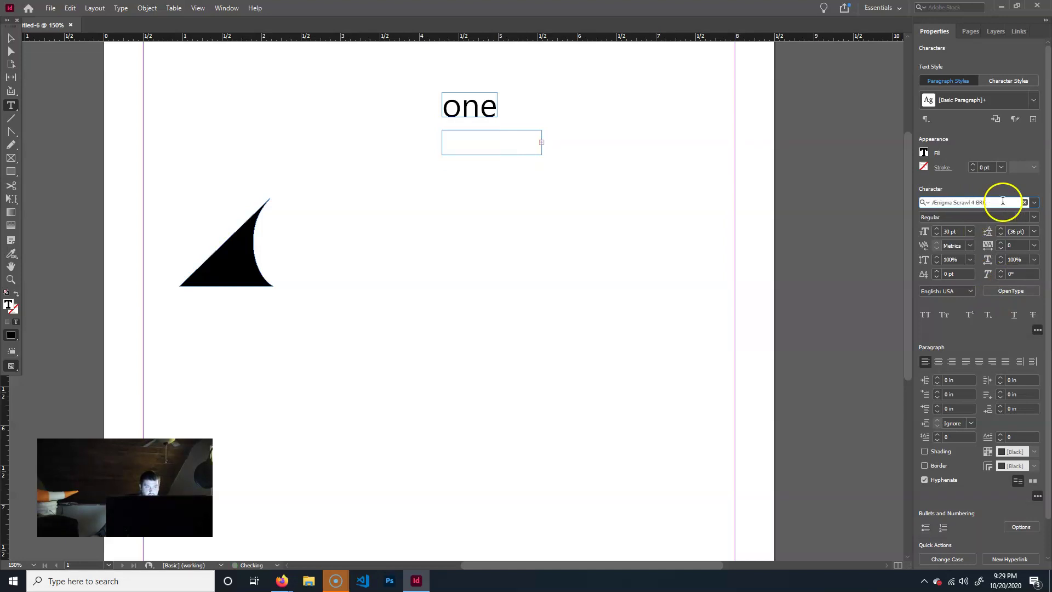
pyautogui.press('Down')
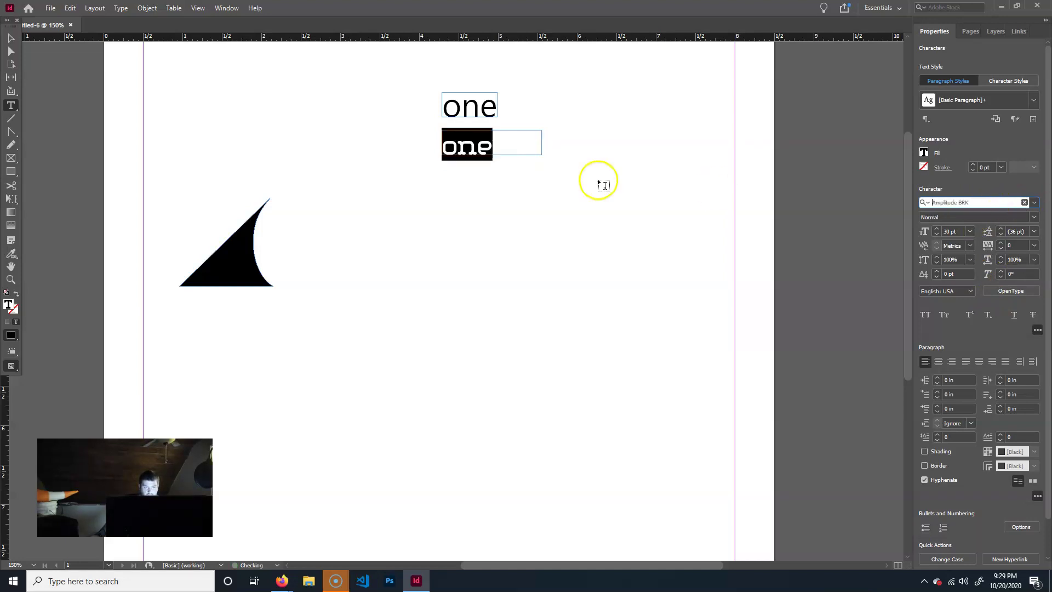
pyautogui.click(8, 43)
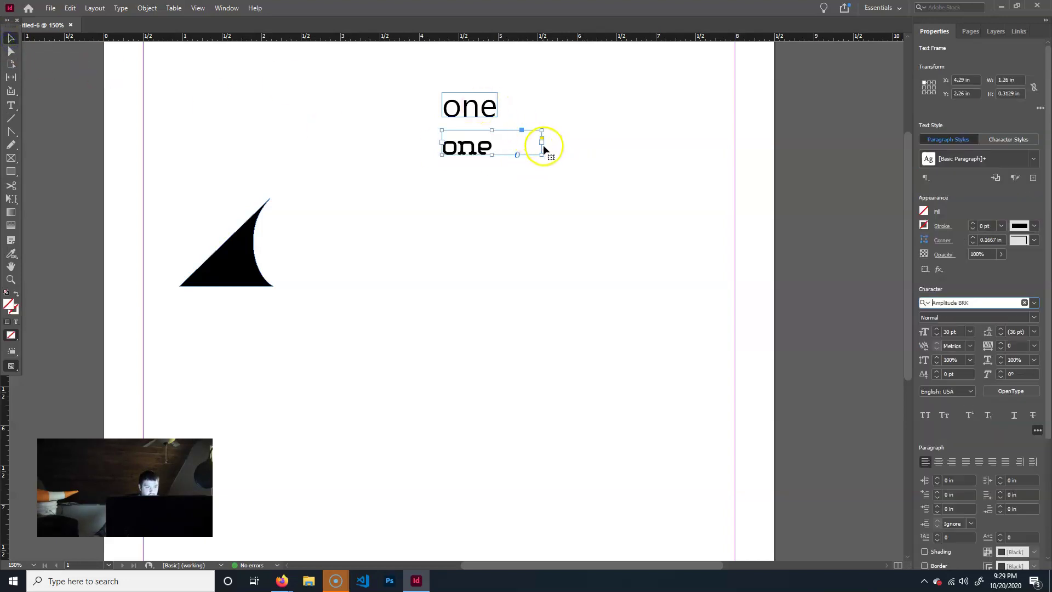
pyautogui.moveTo(541, 157); pyautogui.dragTo(615, 203)
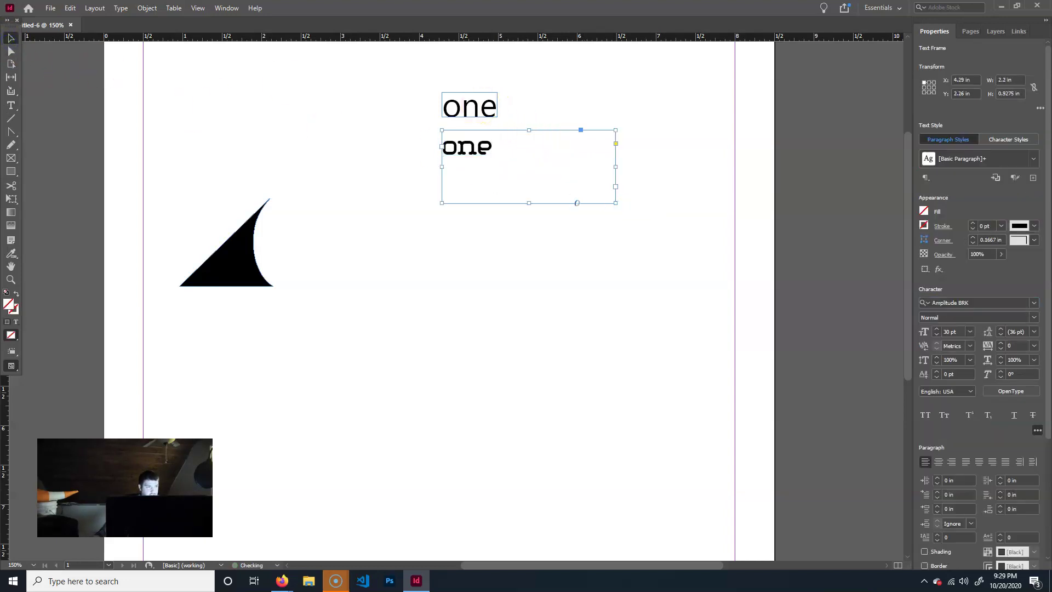
# Set the second 'one' in Arial Rounded MT Bold
pyautogui.doubleClick(516, 152)
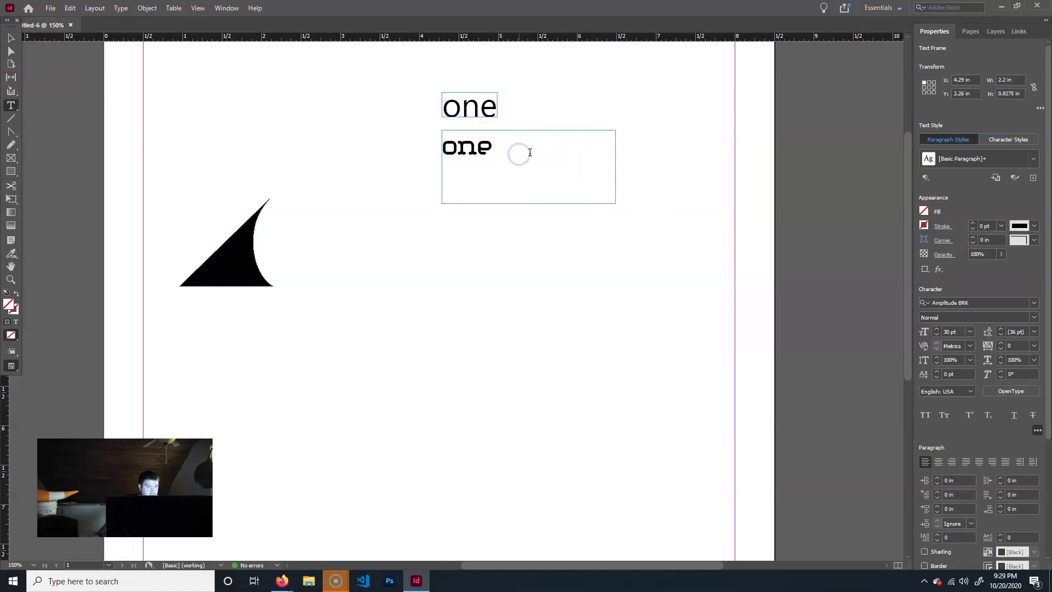
pyautogui.hotkey('ctrl', 'a')
pyautogui.click(985, 203)
pyautogui.write('Arial')
pyautogui.press('Return')
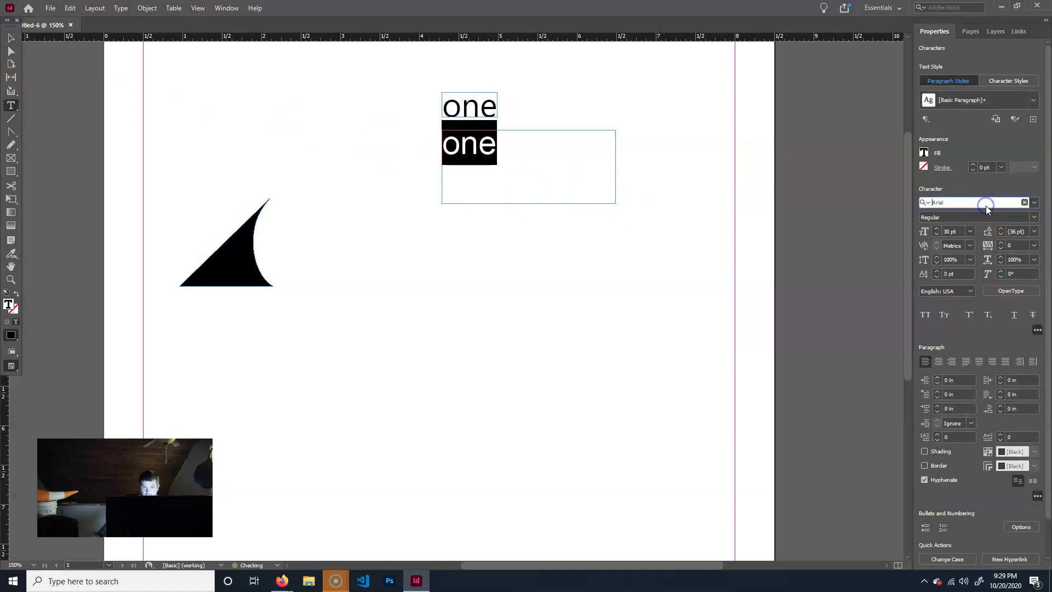
pyautogui.press('Down')
pyautogui.press('Down')
pyautogui.press('Down')
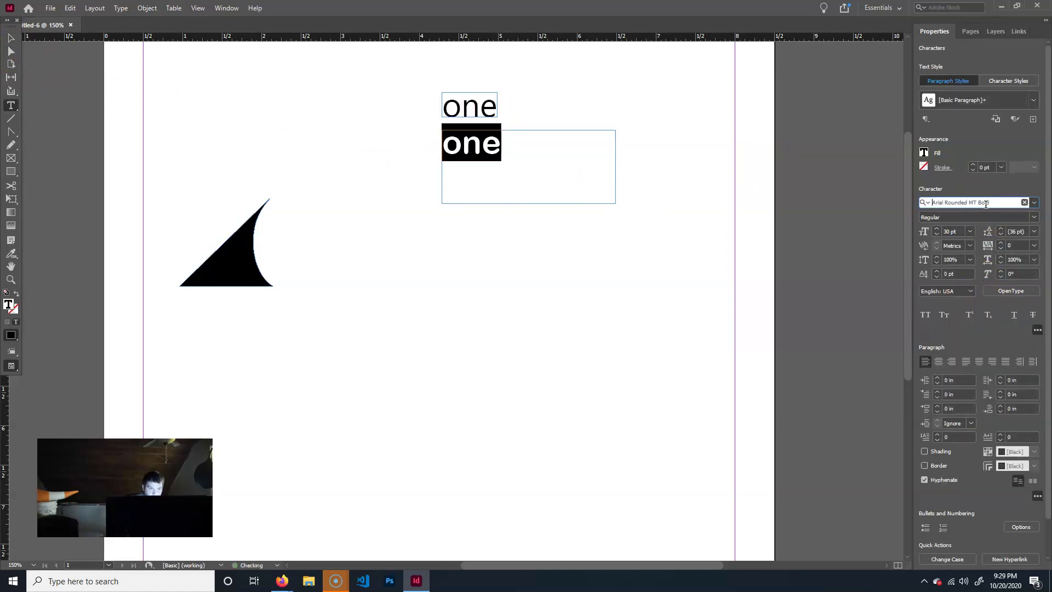
pyautogui.click(344, 72)
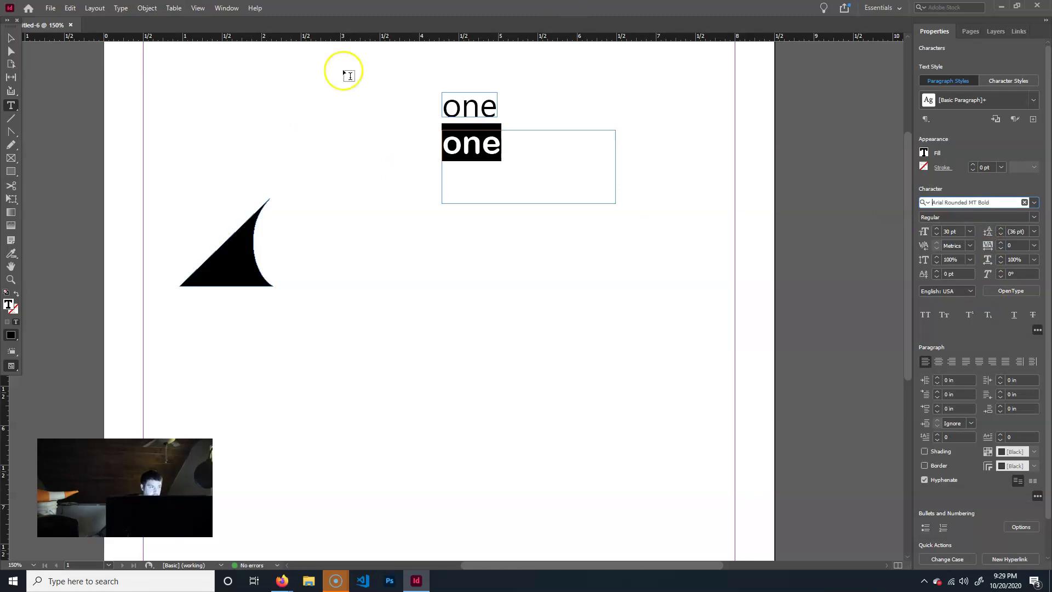
pyautogui.click(10, 39)
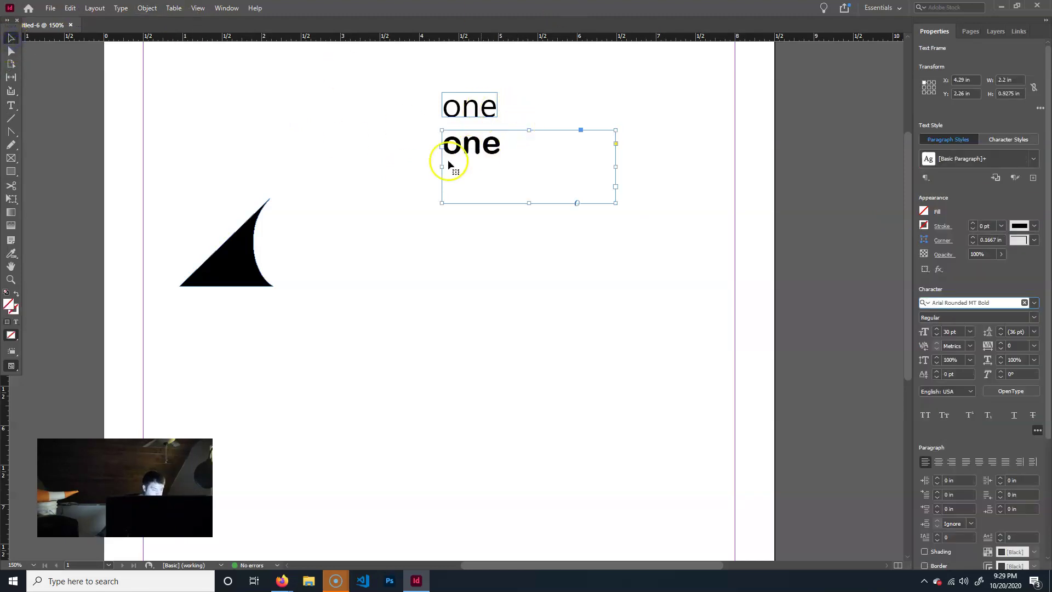
# Duplicate the 'one' frame lower down and set the copy in Berlin Sans FB Demi Bold
pyautogui.moveTo(475, 151); pyautogui.dragTo(322, 181)
pyautogui.doubleClick(499, 211)
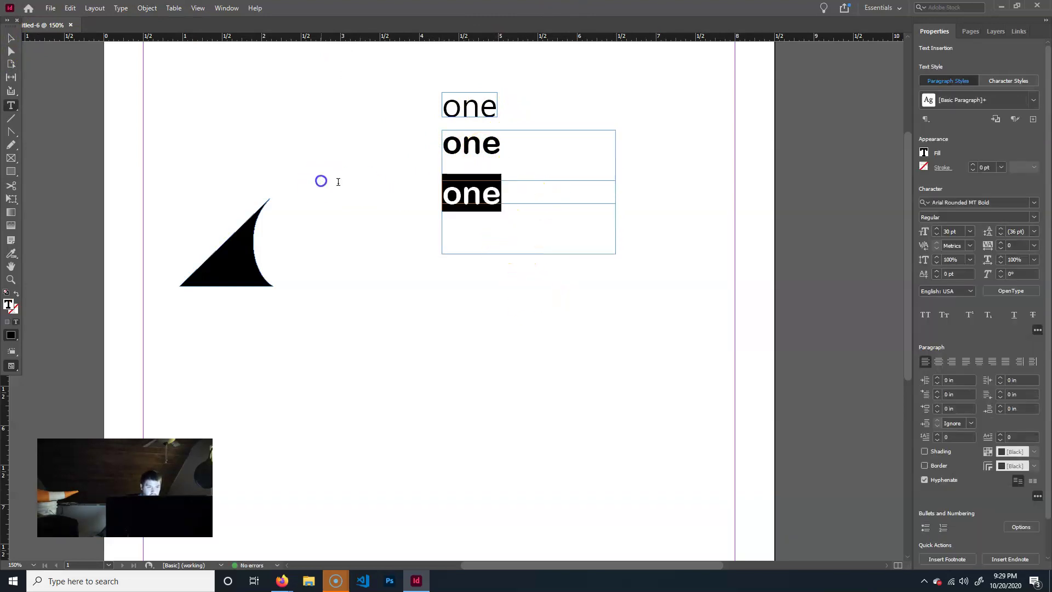
pyautogui.click(946, 202)
pyautogui.press('Down')
pyautogui.press('Down')
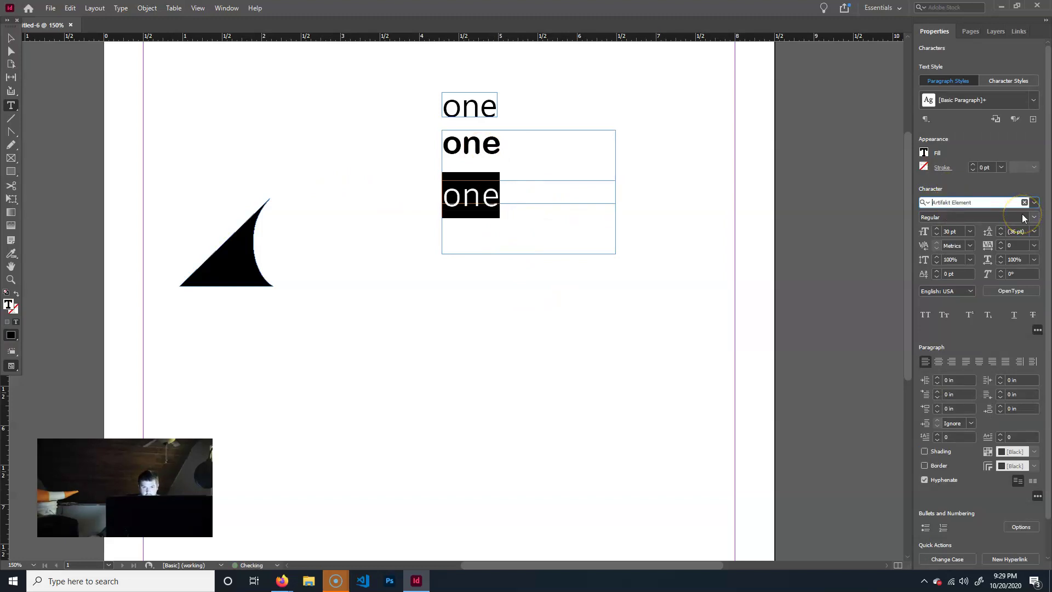
pyautogui.press('Down')
pyautogui.press('Down')
pyautogui.press('Down')
pyautogui.press('Down')
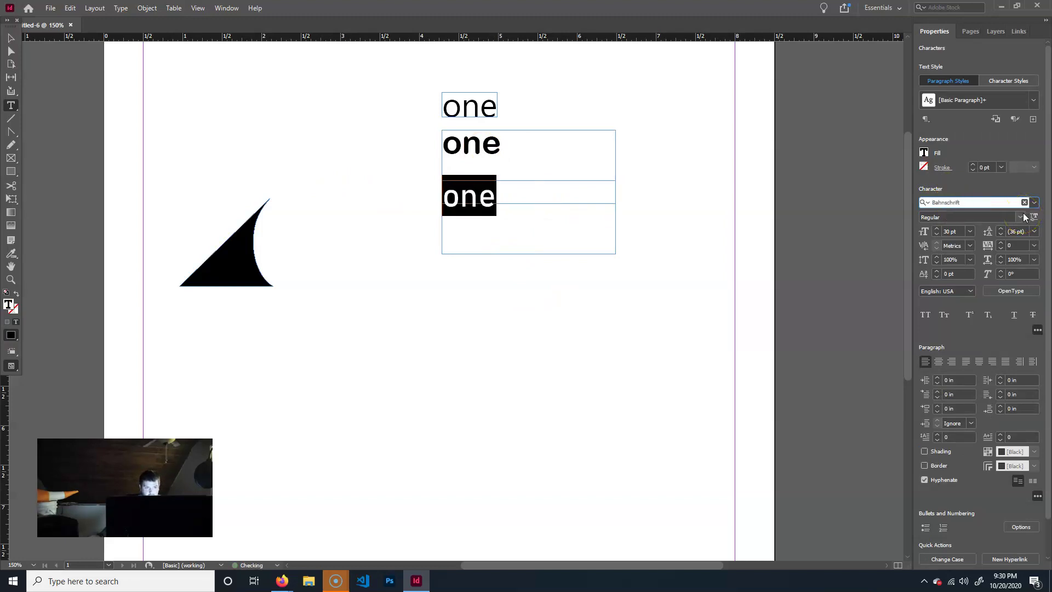
pyautogui.press('Down')
pyautogui.press('Down')
pyautogui.press('Down')
pyautogui.press('Down')
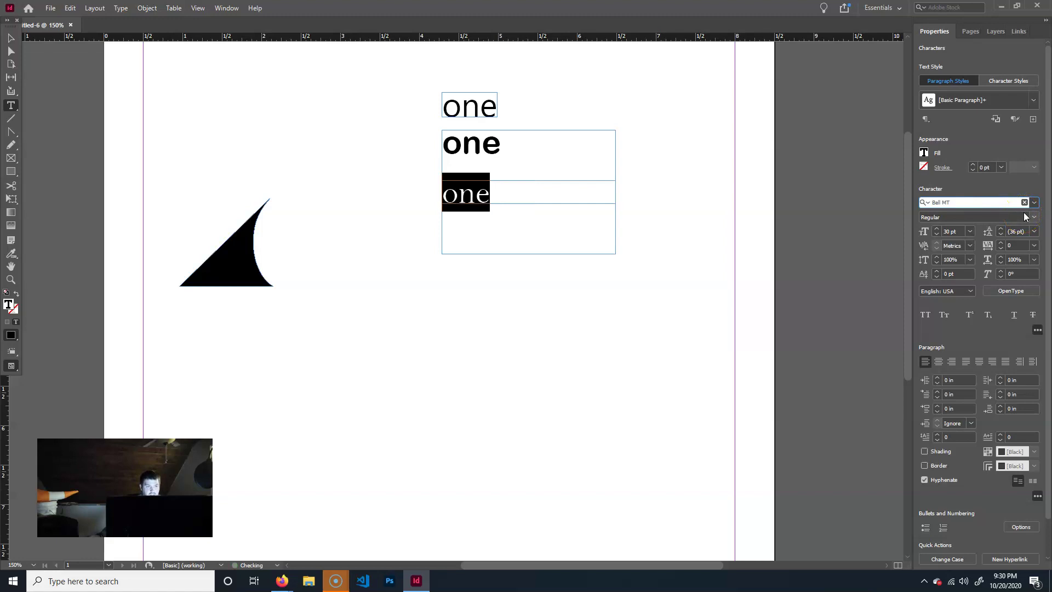
pyautogui.press('Up')
pyautogui.press('Down')
pyautogui.press('Up')
pyautogui.press('Down')
pyautogui.press('Down')
pyautogui.press('Down')
pyautogui.press('Down')
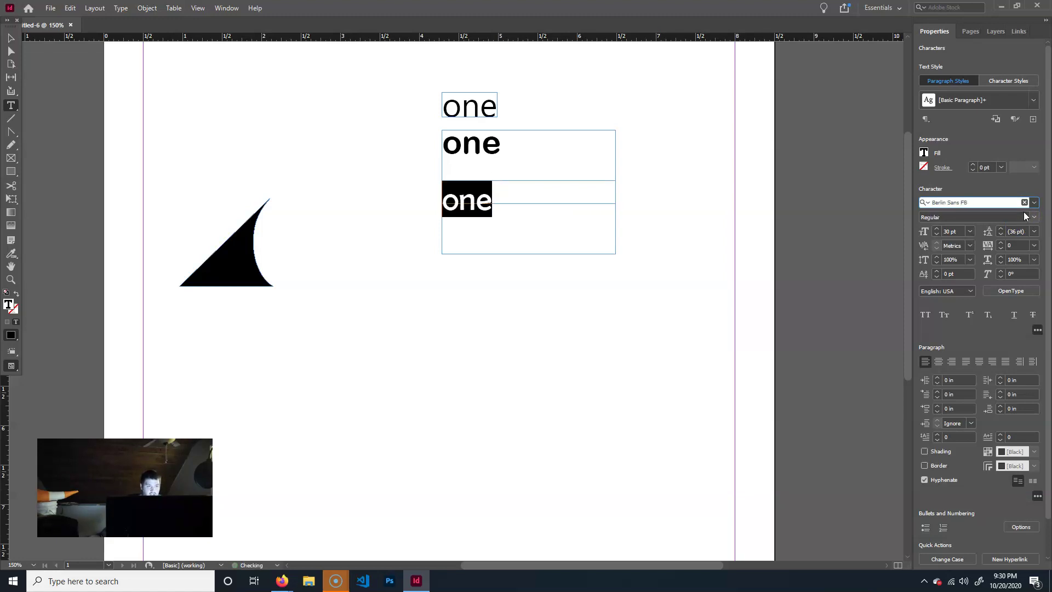
pyautogui.press('Down')
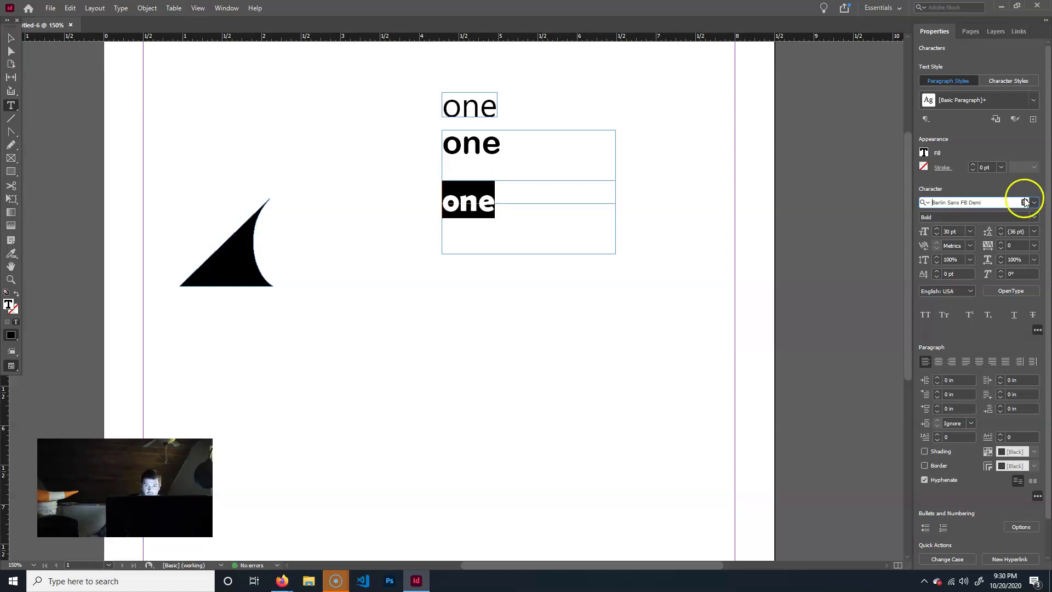
pyautogui.click(11, 38)
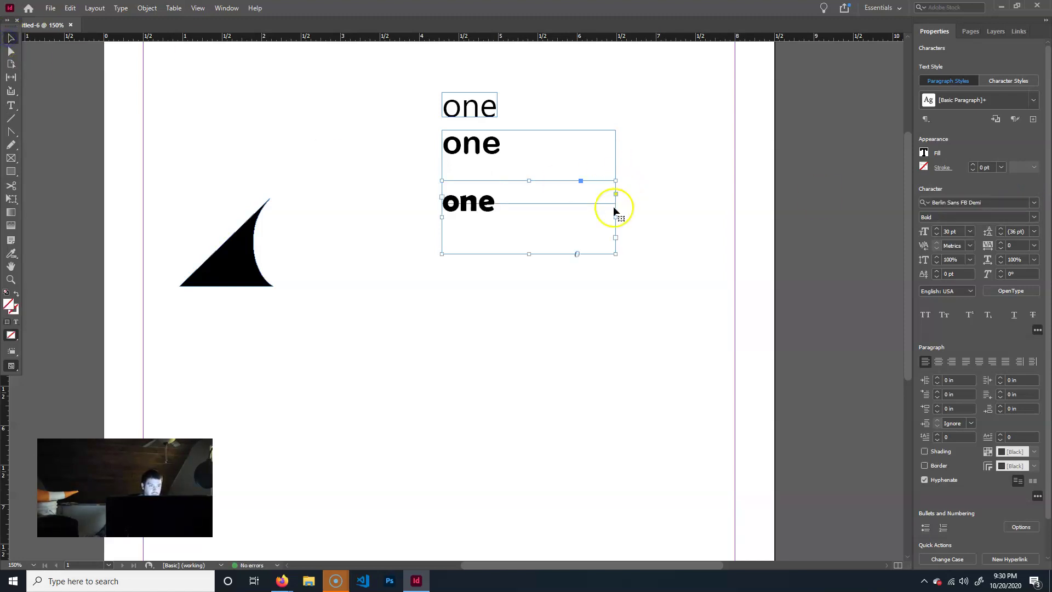
# Duplicate the frame below the others and set the bottom 'one' in Arial Black
pyautogui.moveTo(475, 203); pyautogui.dragTo(472, 258)
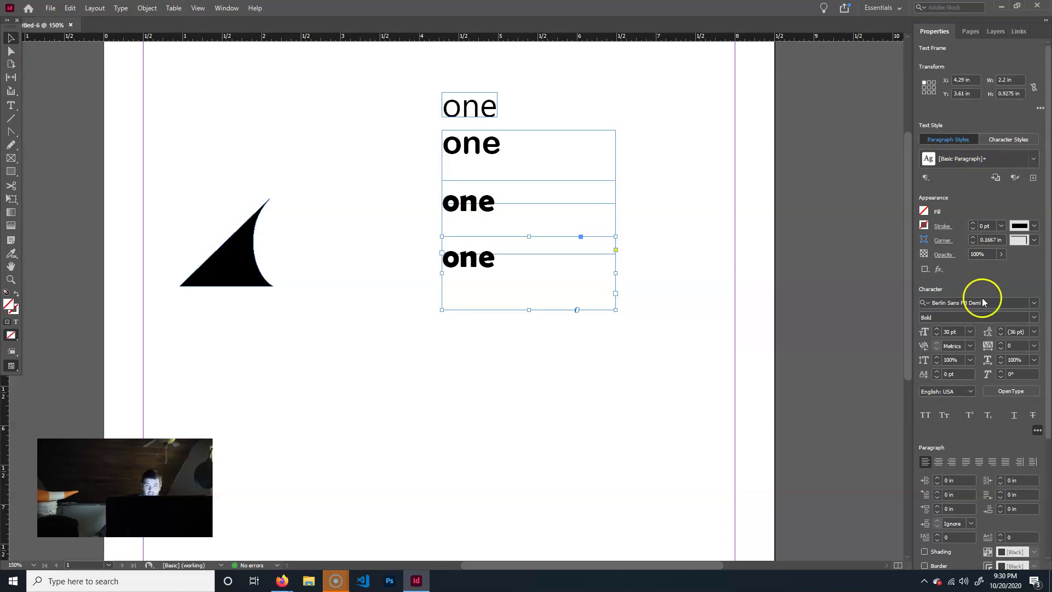
pyautogui.doubleClick(485, 268)
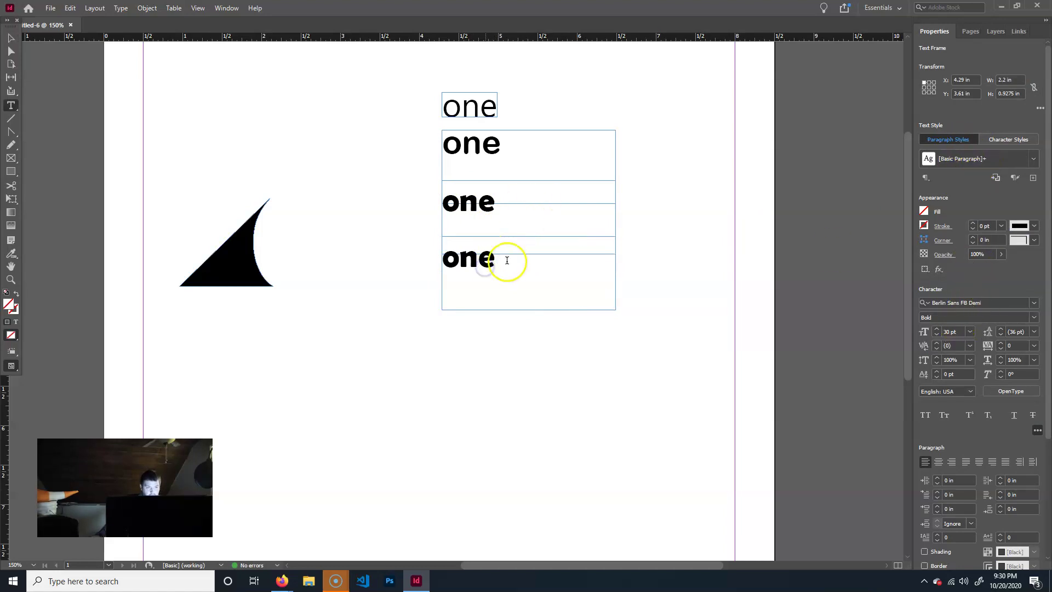
pyautogui.moveTo(507, 263); pyautogui.dragTo(404, 272)
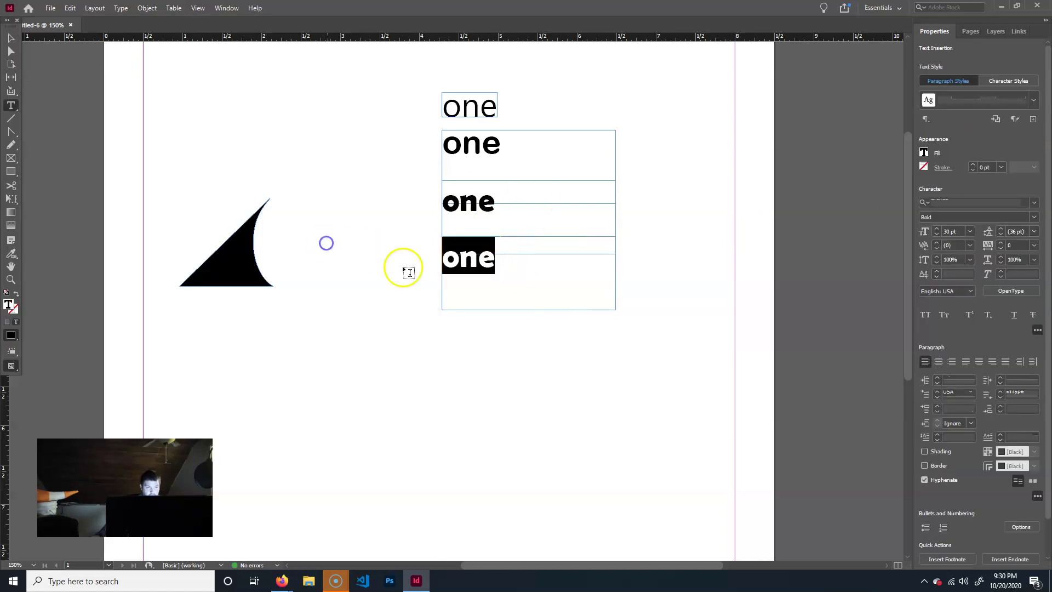
pyautogui.click(981, 202)
pyautogui.write('Arial Black')
pyautogui.press('Return')
# Step through fonts until the bottom 'one' is in 36 days ago Thick BRK
pyautogui.press('Down')
pyautogui.press('Down')
pyautogui.press('Down')
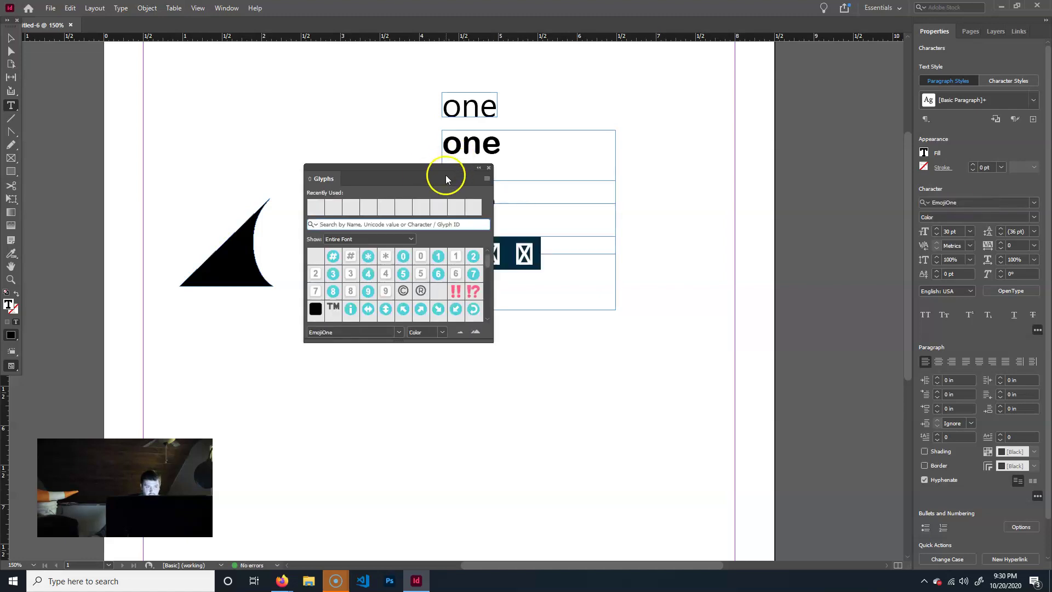
pyautogui.click(489, 168)
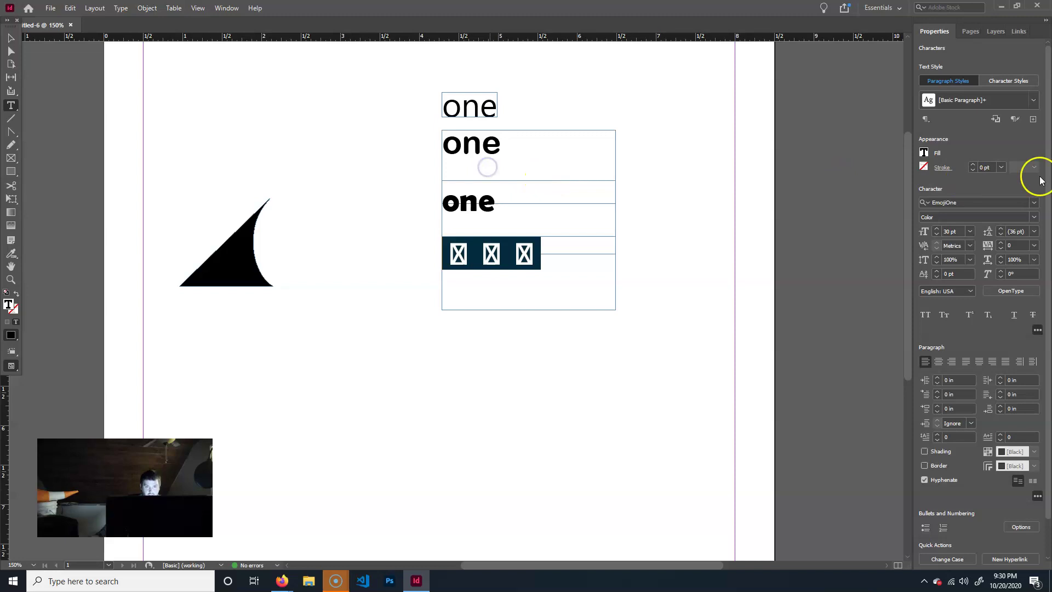
pyautogui.click(951, 201)
pyautogui.press('Down')
pyautogui.click(981, 204)
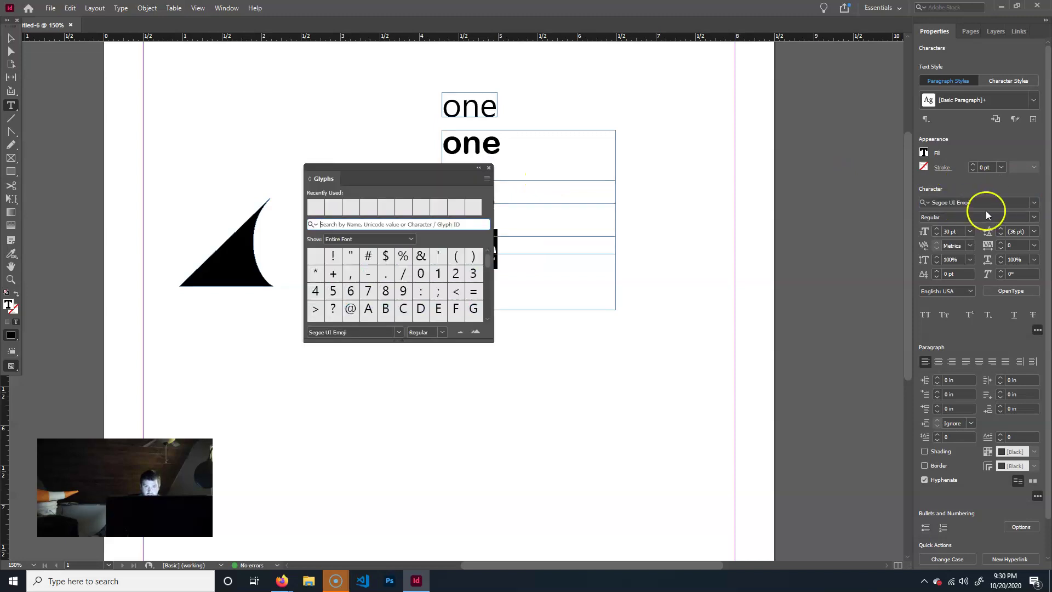
pyautogui.press('Home')
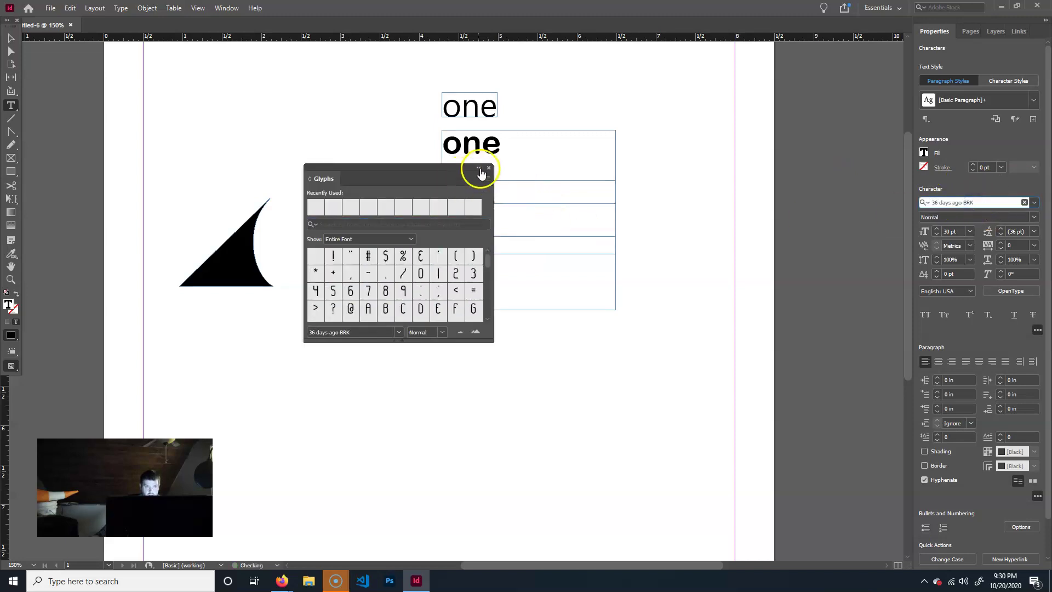
pyautogui.click(489, 167)
pyautogui.press('Down')
pyautogui.press('Down')
pyautogui.press('Down')
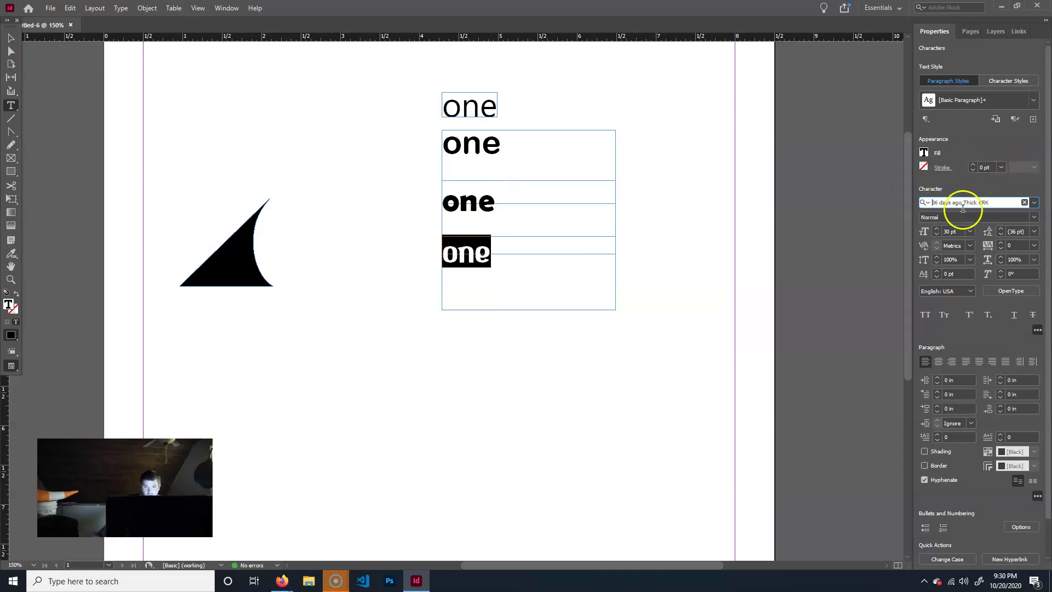
pyautogui.click(8, 39)
pyautogui.click(638, 280)
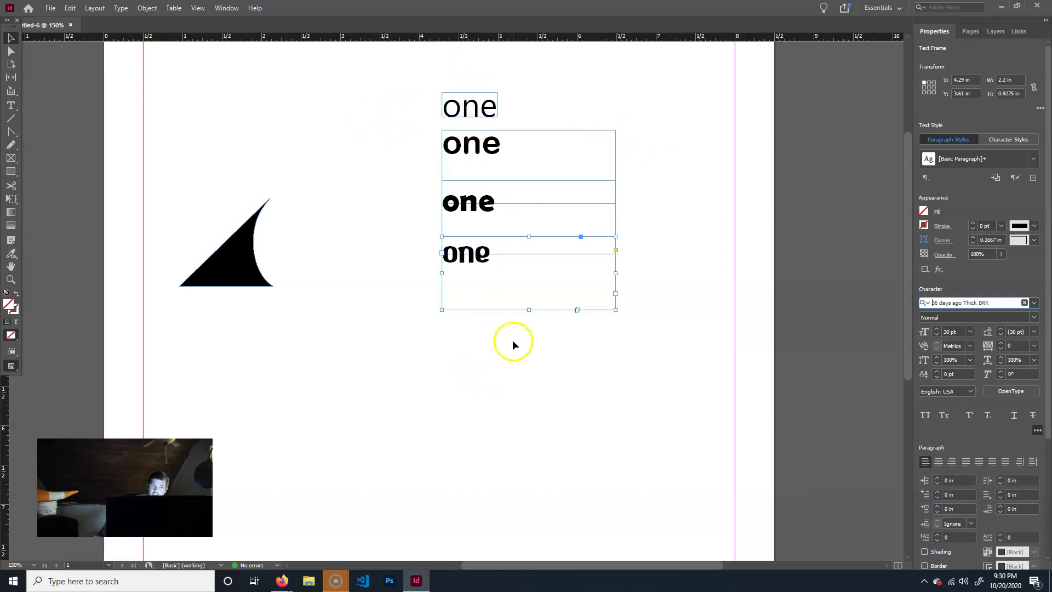
# Move the Berlin Sans FB Demi 'one' beside the cone and delete the other 'one' versions
pyautogui.click(471, 198)
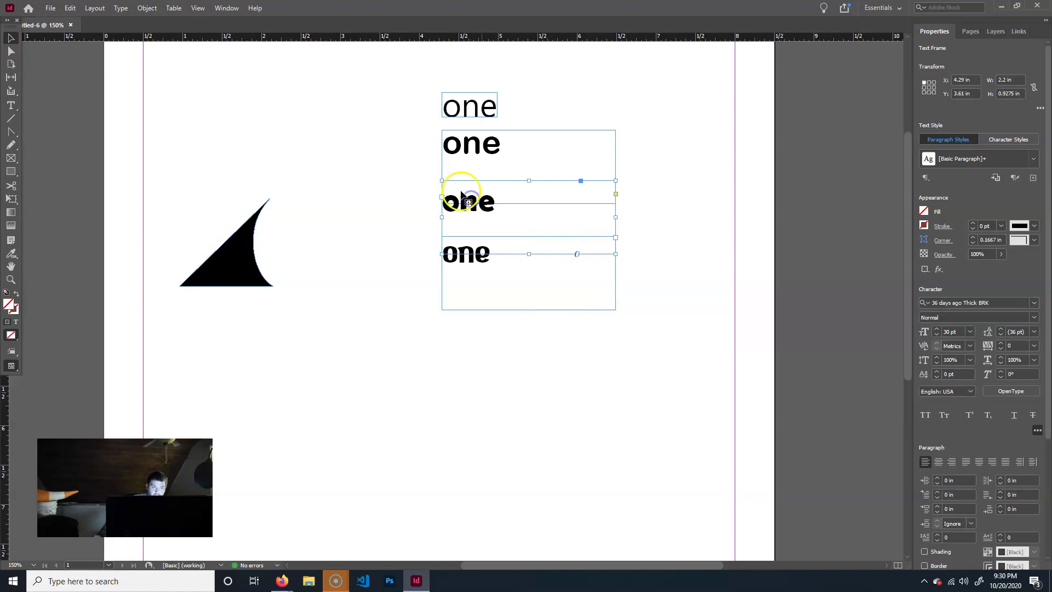
pyautogui.moveTo(470, 199); pyautogui.dragTo(297, 272)
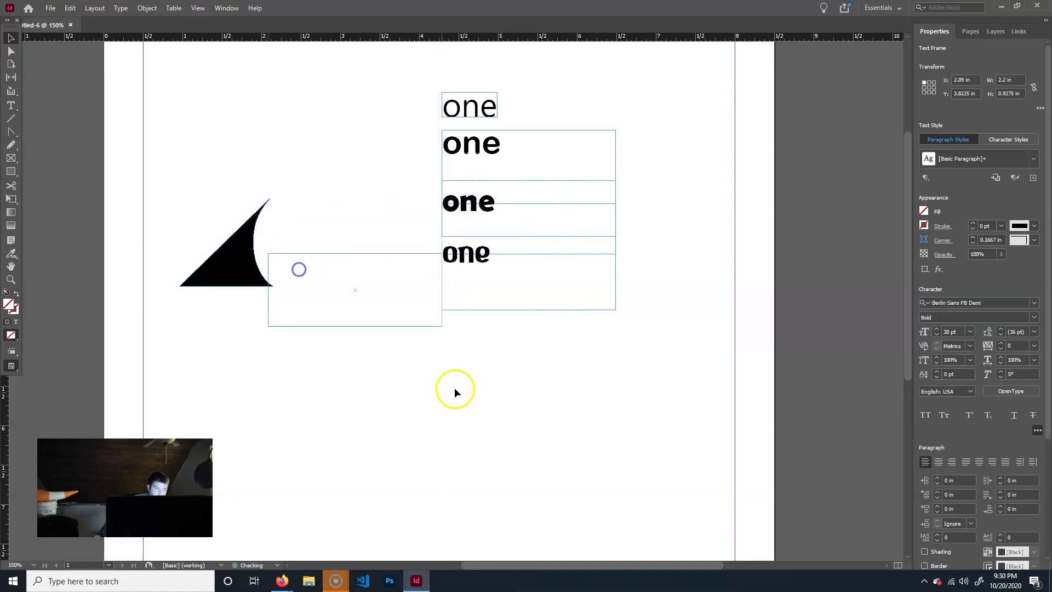
pyautogui.click(480, 241)
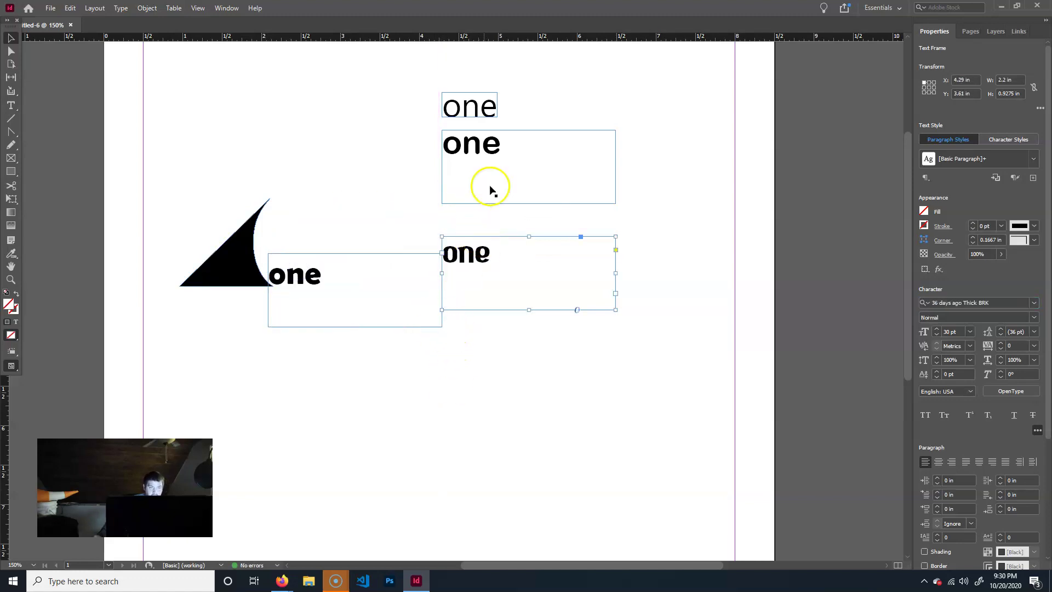
pyautogui.press('Delete')
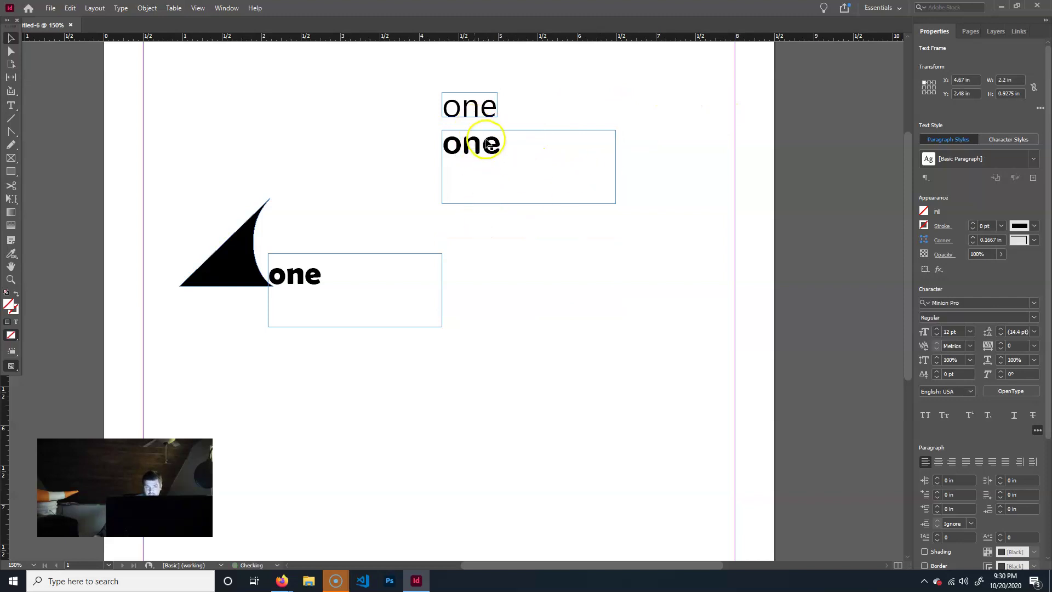
pyautogui.click(486, 145)
pyautogui.press('Delete')
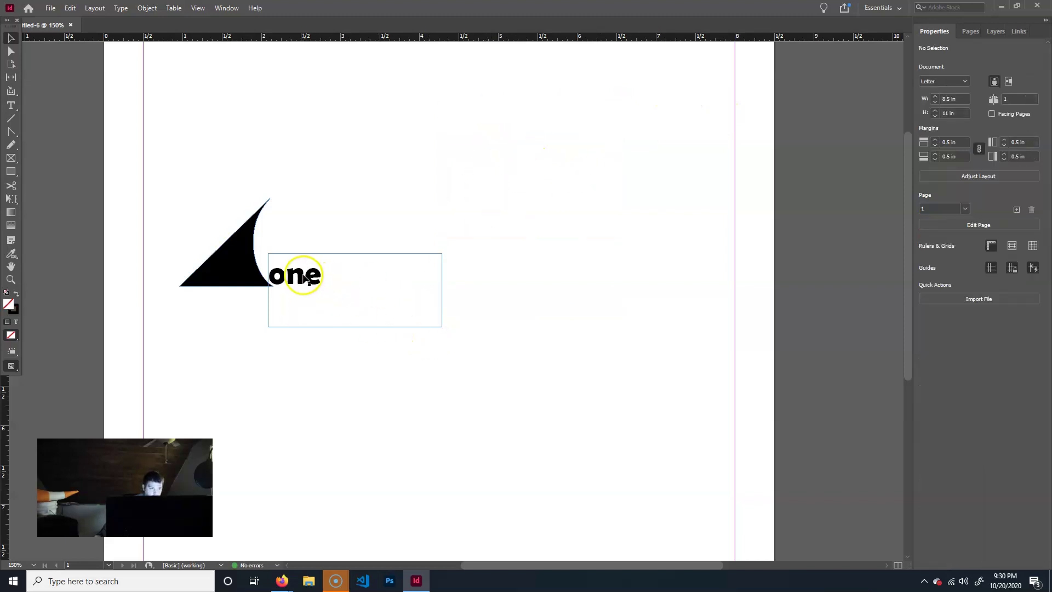
pyautogui.moveTo(327, 278); pyautogui.dragTo(349, 276)
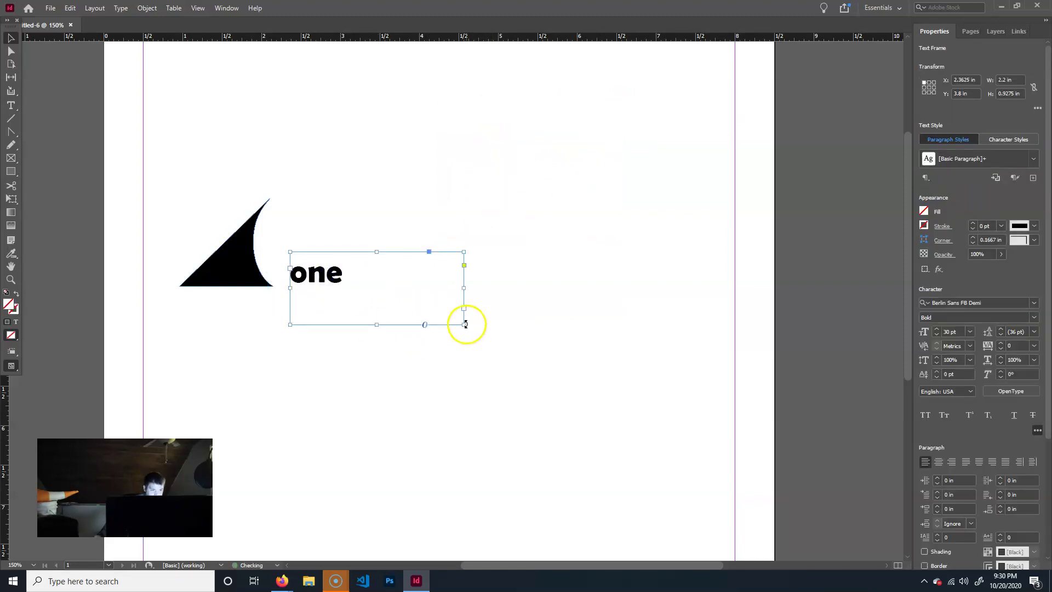
# Fit the 'one' frame, scale it to about 85 pt, and butt it against the cone
pyautogui.doubleClick(463, 326)
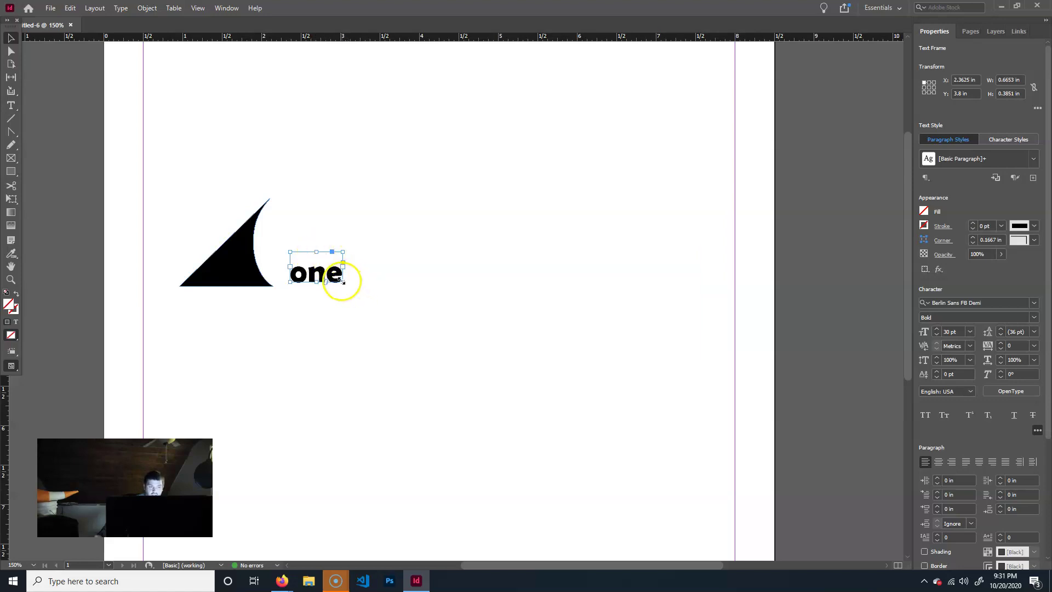
pyautogui.moveTo(352, 289); pyautogui.dragTo(350, 265)
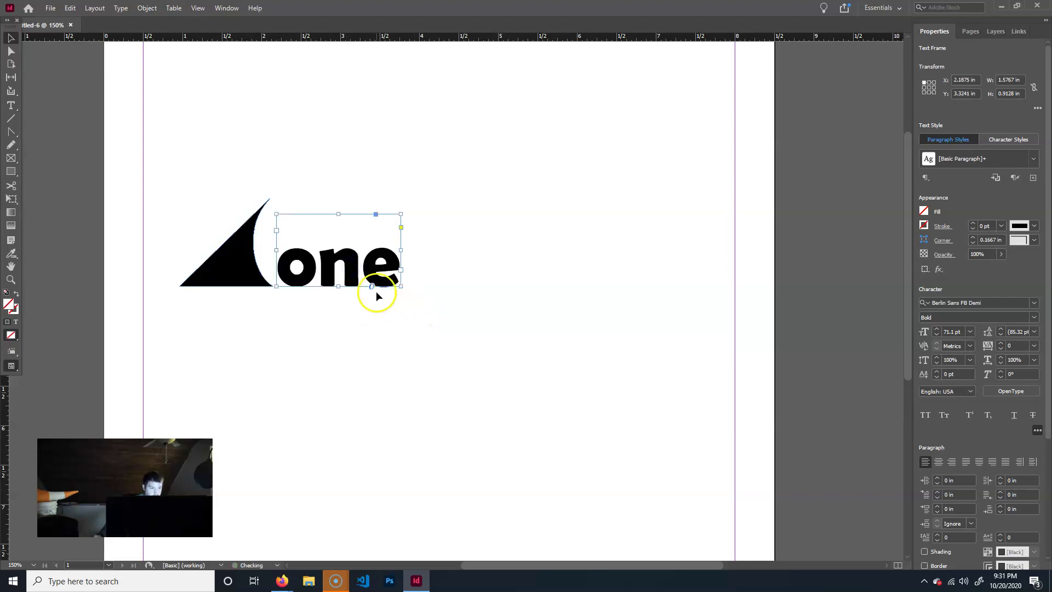
pyautogui.moveTo(401, 286); pyautogui.dragTo(429, 298)
pyautogui.moveTo(367, 281); pyautogui.dragTo(363, 262)
pyautogui.click(188, 265)
pyautogui.click(371, 270)
pyautogui.click(511, 296)
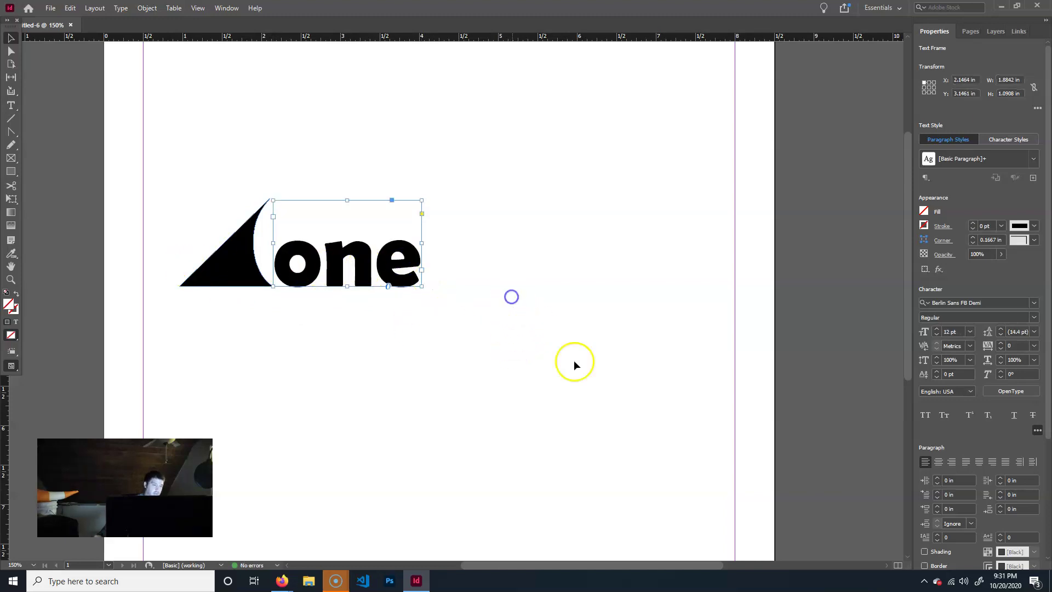
pyautogui.click(346, 266)
pyautogui.press('Right')
pyautogui.press('Right')
pyautogui.press('Right')
pyautogui.press('Right')
pyautogui.click(322, 407)
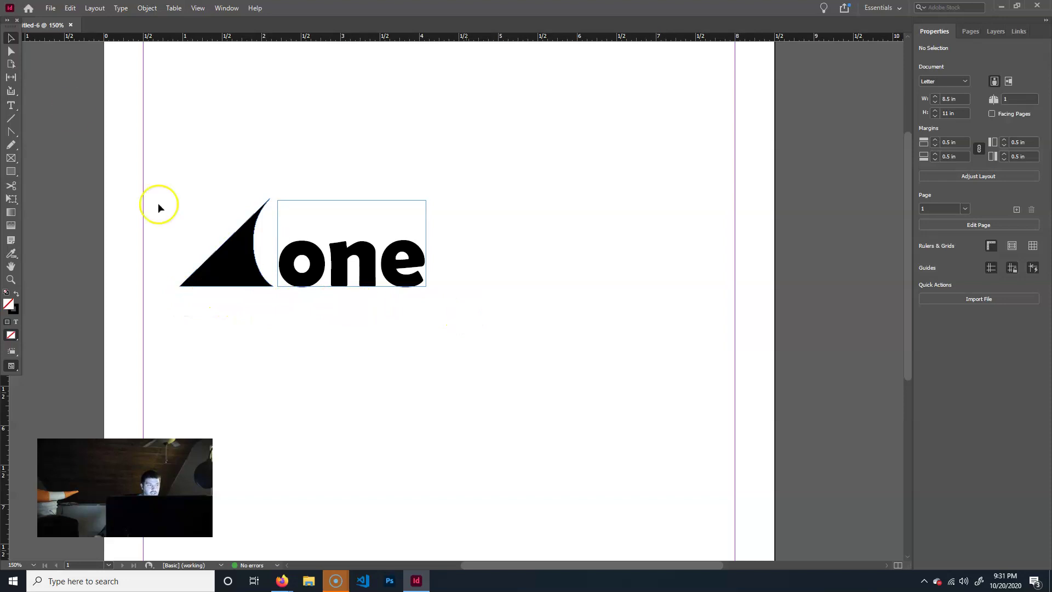
# Draw a new text frame and type the word 'productions'
pyautogui.click(9, 106)
pyautogui.moveTo(509, 119); pyautogui.dragTo(691, 176)
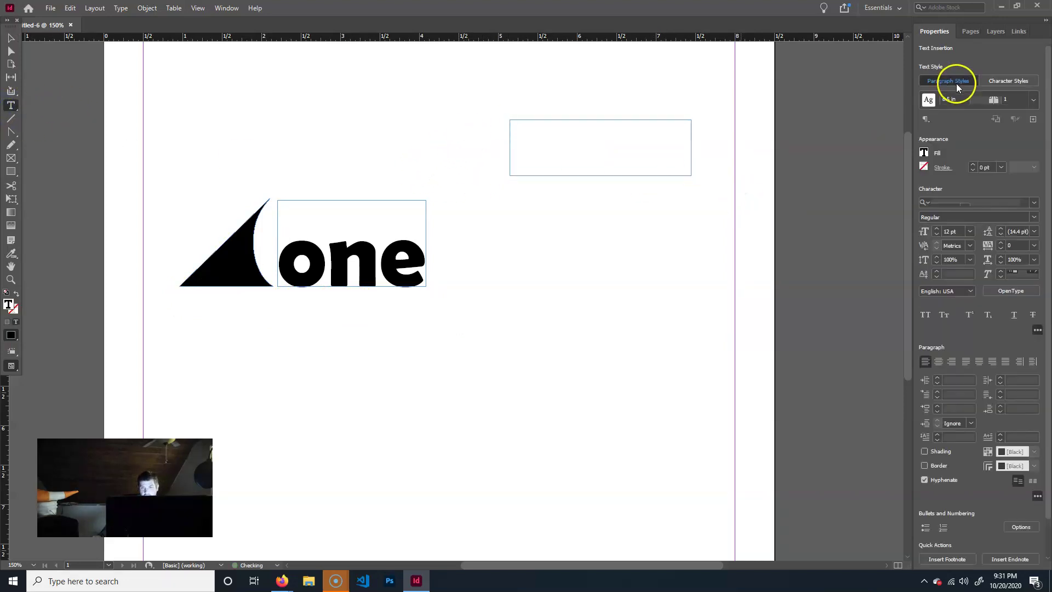
pyautogui.click(1012, 202)
pyautogui.click(554, 146)
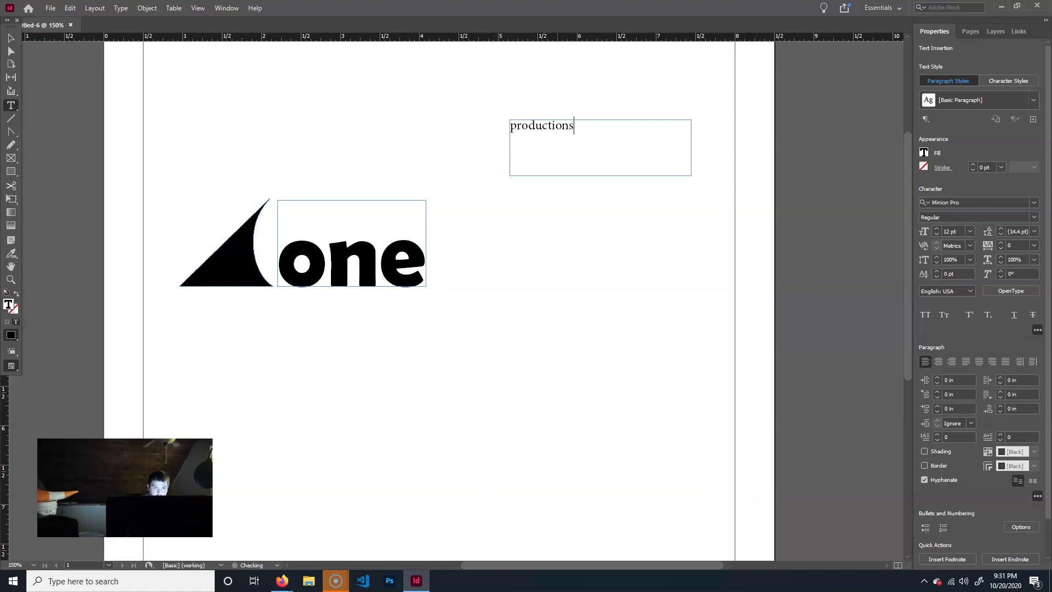
pyautogui.click(406, 134)
pyautogui.click(11, 51)
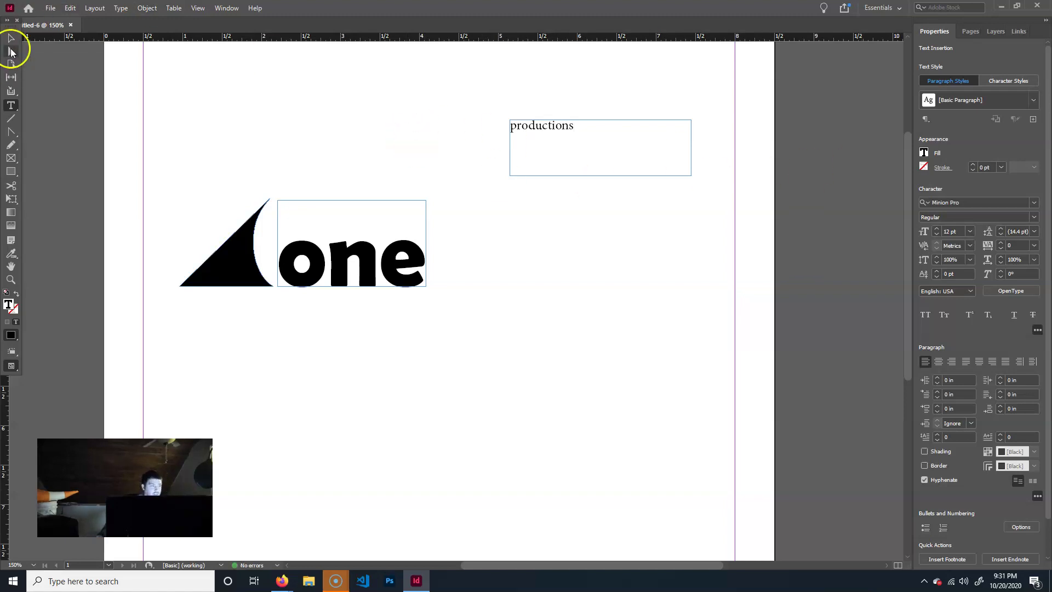
# Set 'productions' to 18 pt, fit its frame, and move it beneath the cone and 'one'
pyautogui.moveTo(583, 129); pyautogui.dragTo(412, 102)
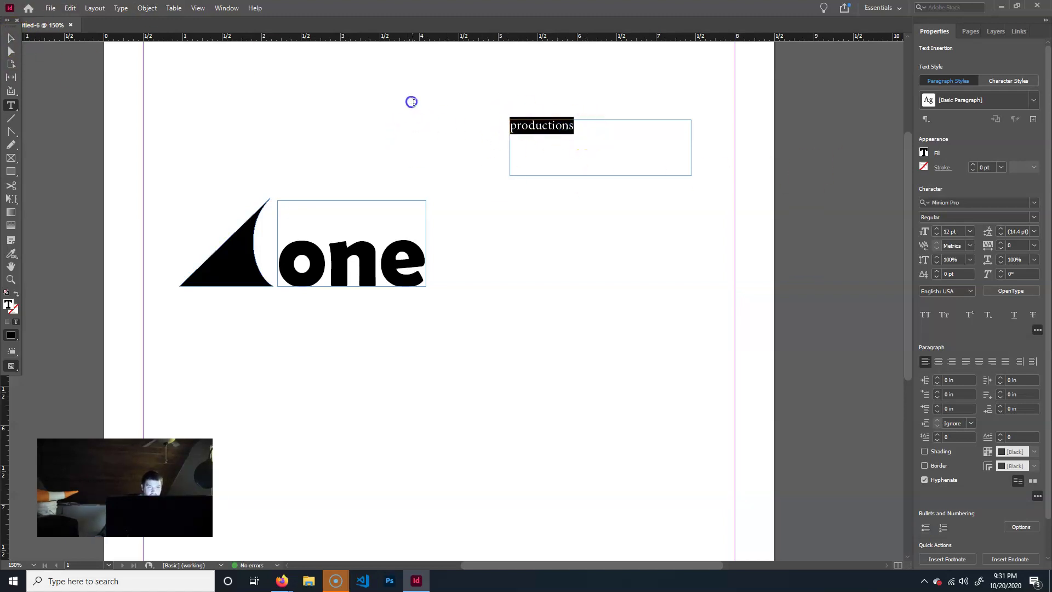
pyautogui.click(970, 230)
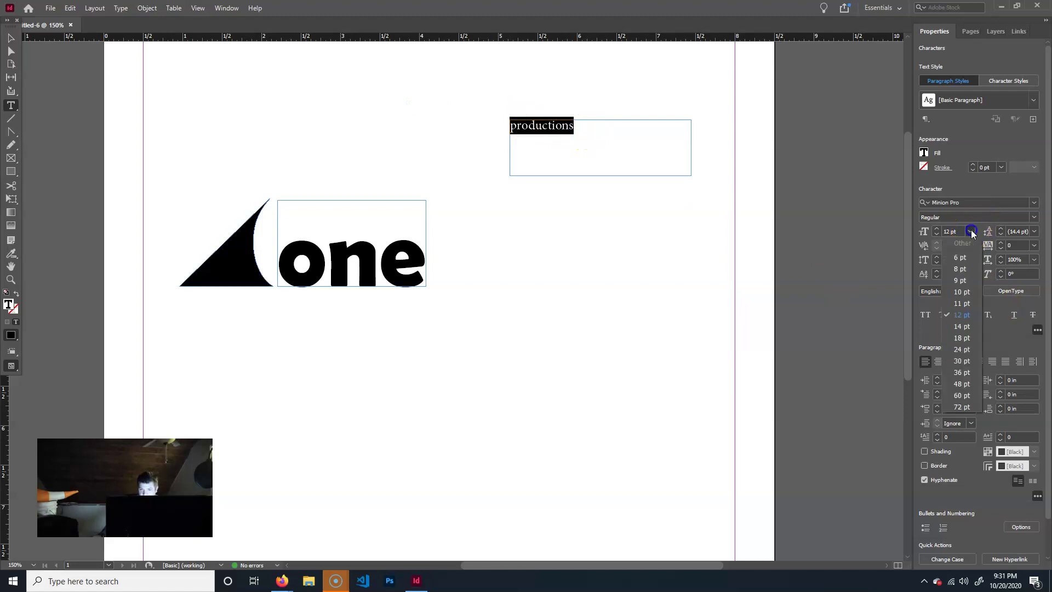
pyautogui.click(959, 339)
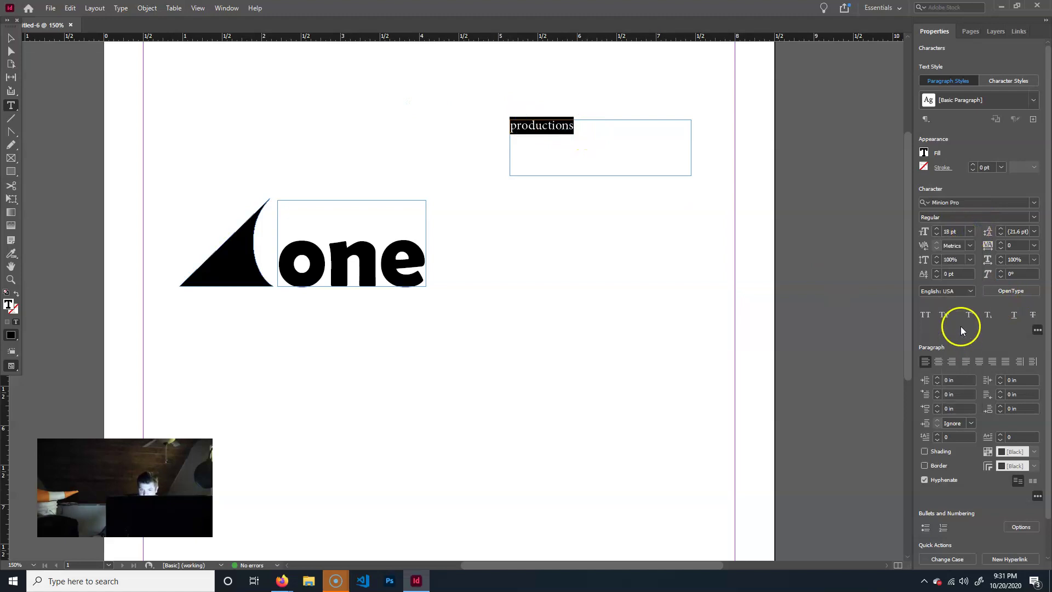
pyautogui.click(11, 38)
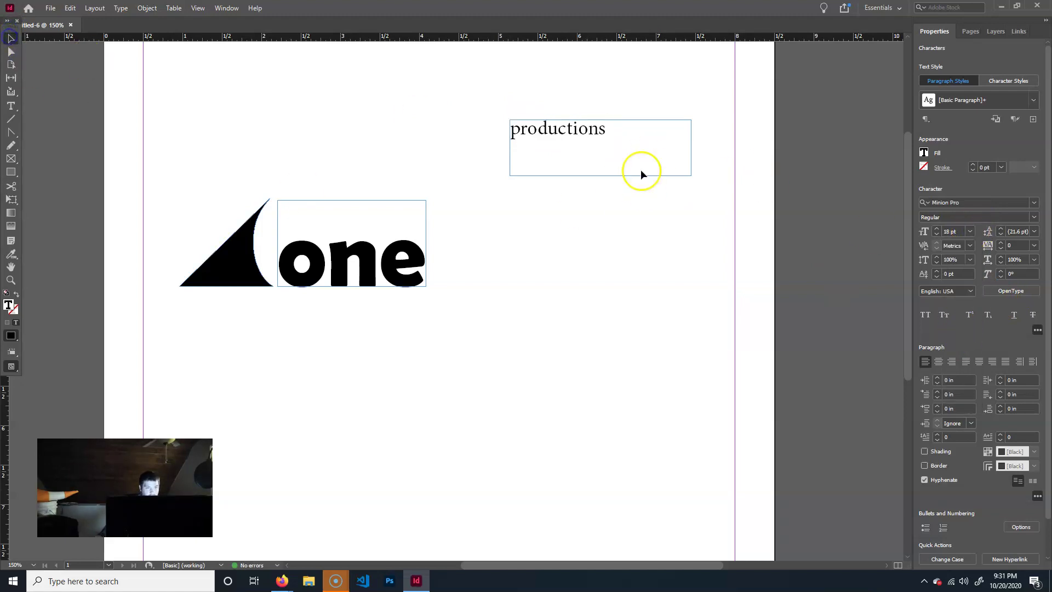
pyautogui.click(690, 171)
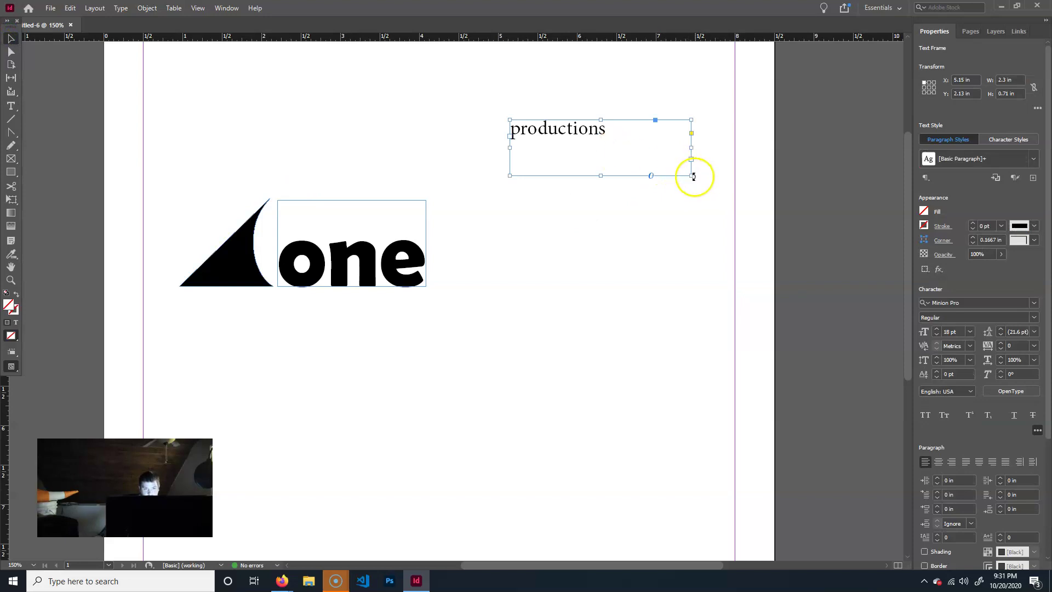
pyautogui.doubleClick(693, 175)
pyautogui.moveTo(556, 145); pyautogui.dragTo(344, 326)
# Fit the 'productions' frame and scale it to about 46.6 pt to span the logo width
pyautogui.hotkey('ctrl', 'alt', 'c')
pyautogui.moveTo(279, 303); pyautogui.dragTo(329, 330)
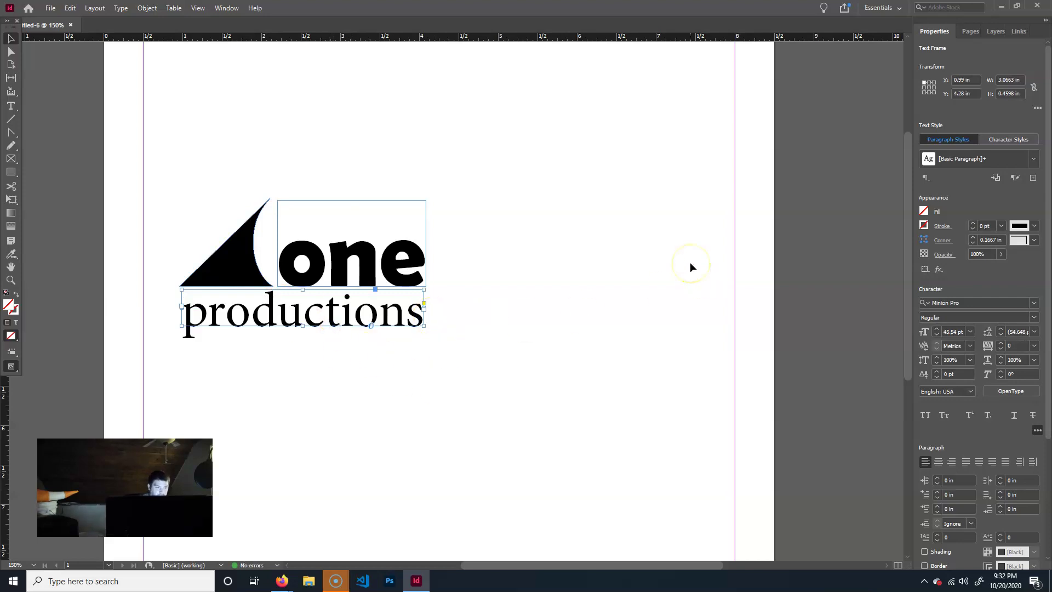
pyautogui.hotkey('shift', 'Up')
pyautogui.press('Down')
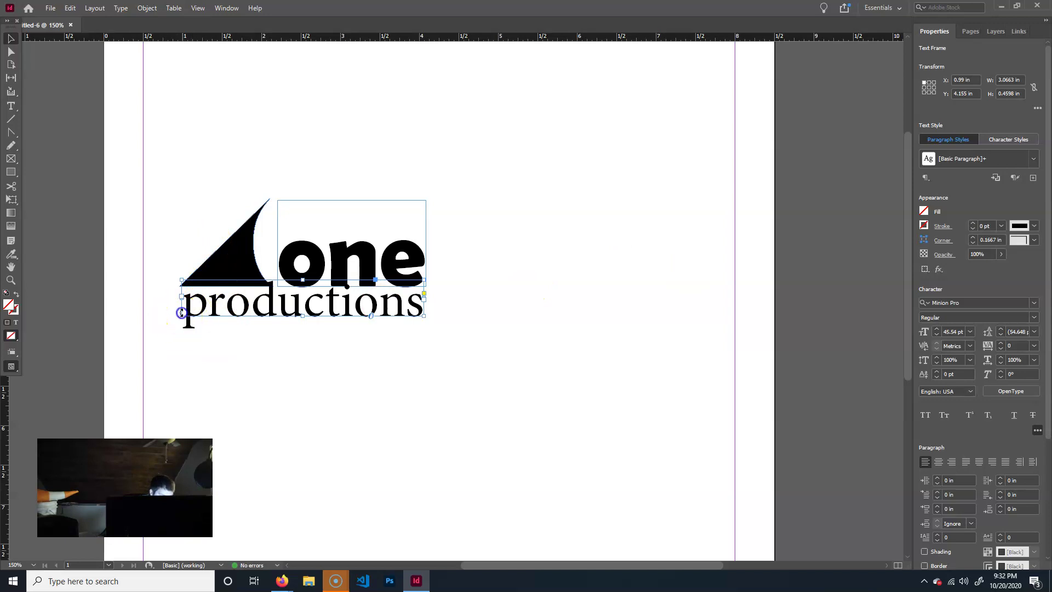
pyautogui.moveTo(181, 318); pyautogui.dragTo(176, 317)
pyautogui.click(441, 391)
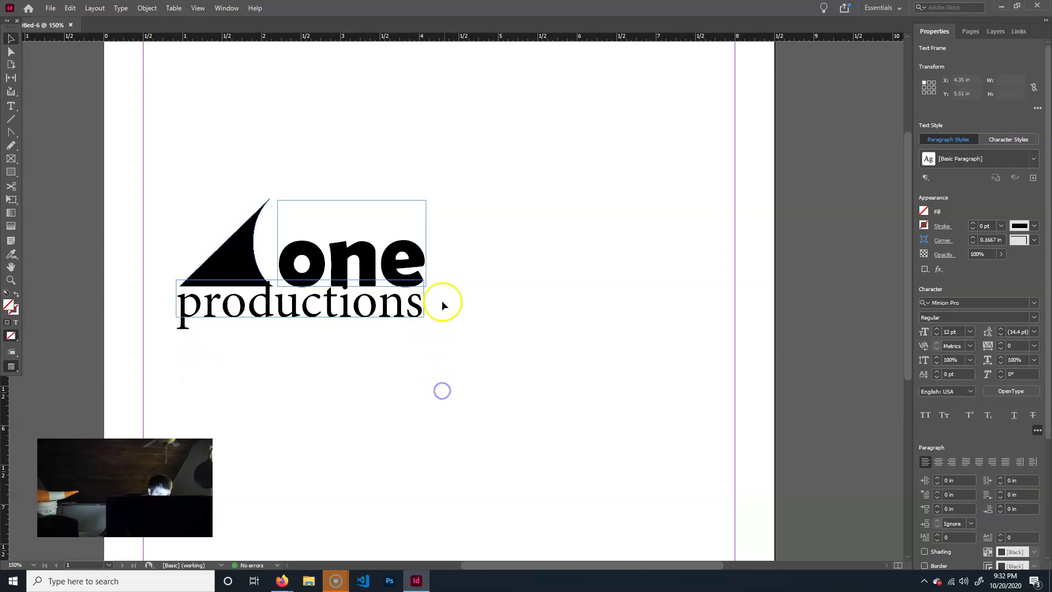
# Shift 'productions' slightly right and lower it to Y 4.2689 in, just under 'one'
pyautogui.click(404, 300)
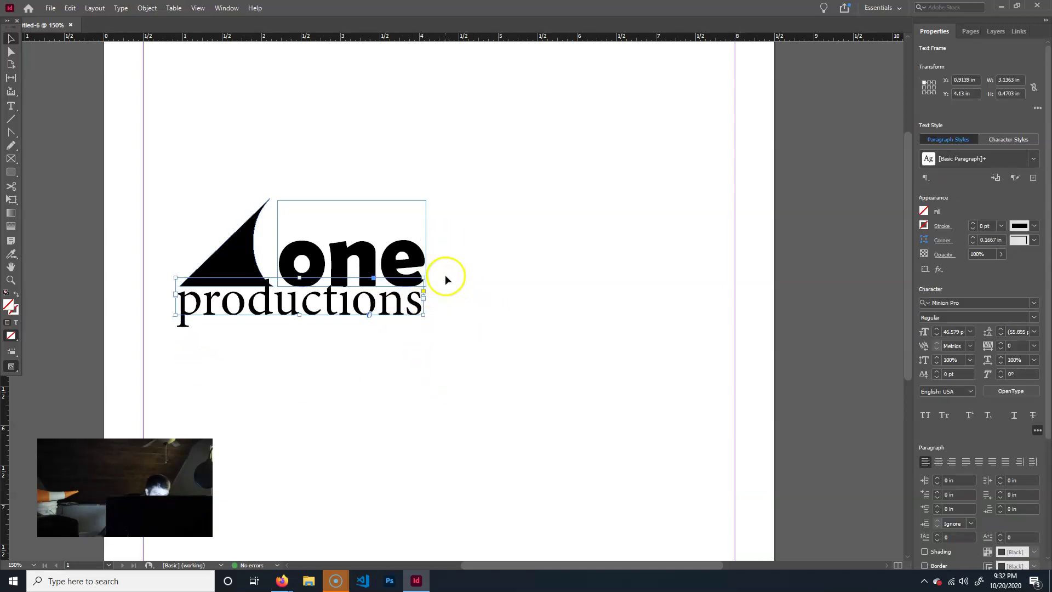
pyautogui.moveTo(424, 315); pyautogui.dragTo(427, 317)
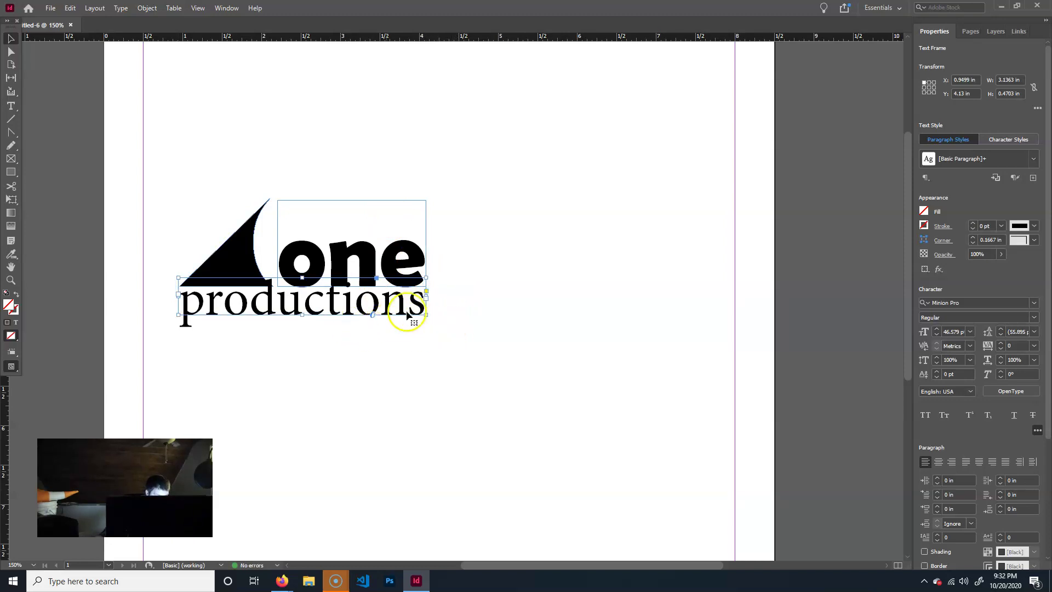
pyautogui.click(490, 272)
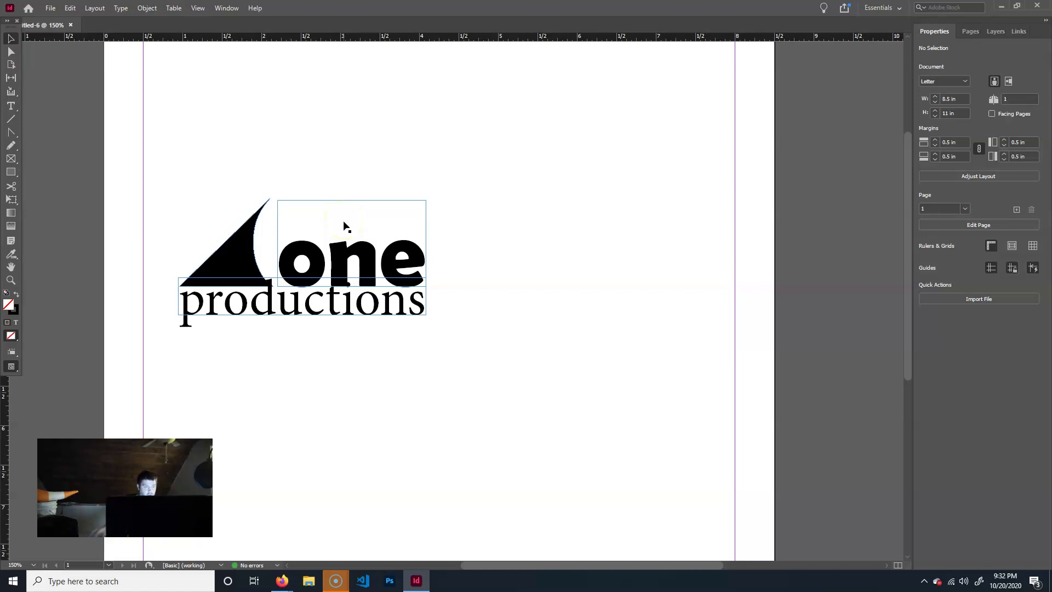
pyautogui.moveTo(426, 314); pyautogui.dragTo(427, 319)
pyautogui.click(496, 310)
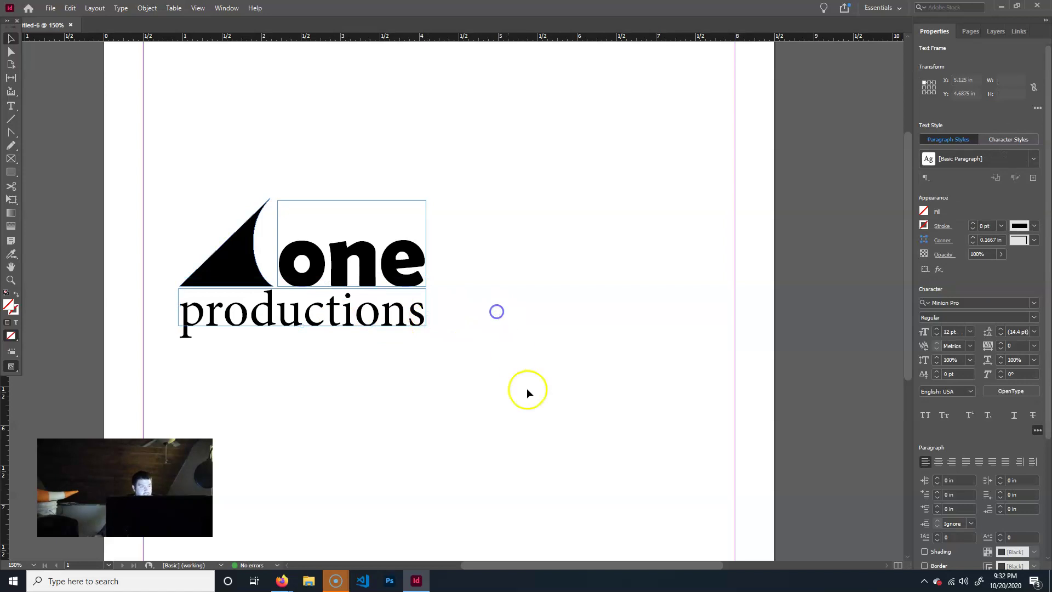
pyautogui.click(454, 331)
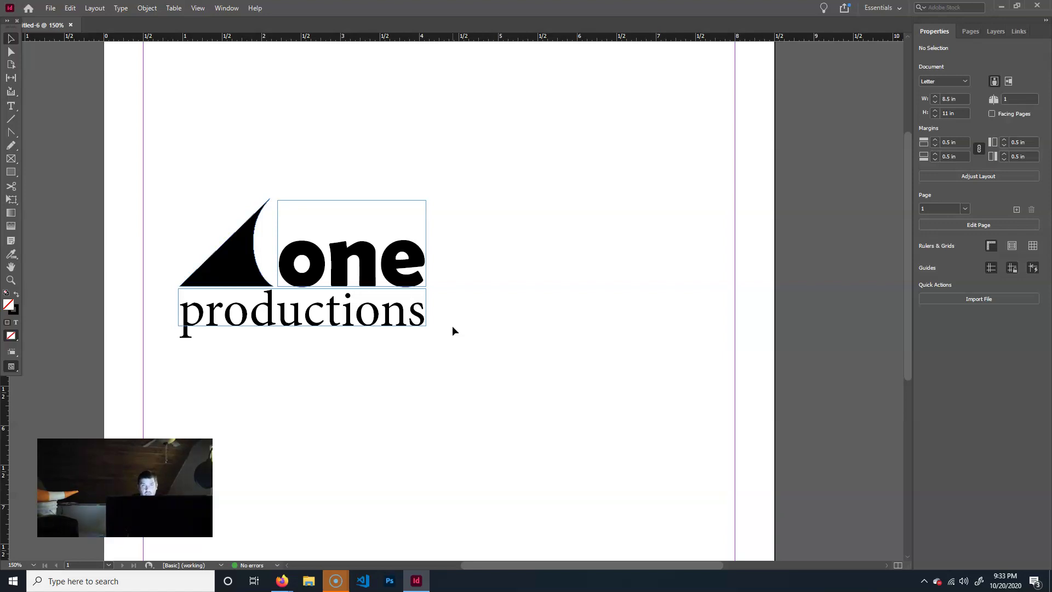
pyautogui.click(512, 282)
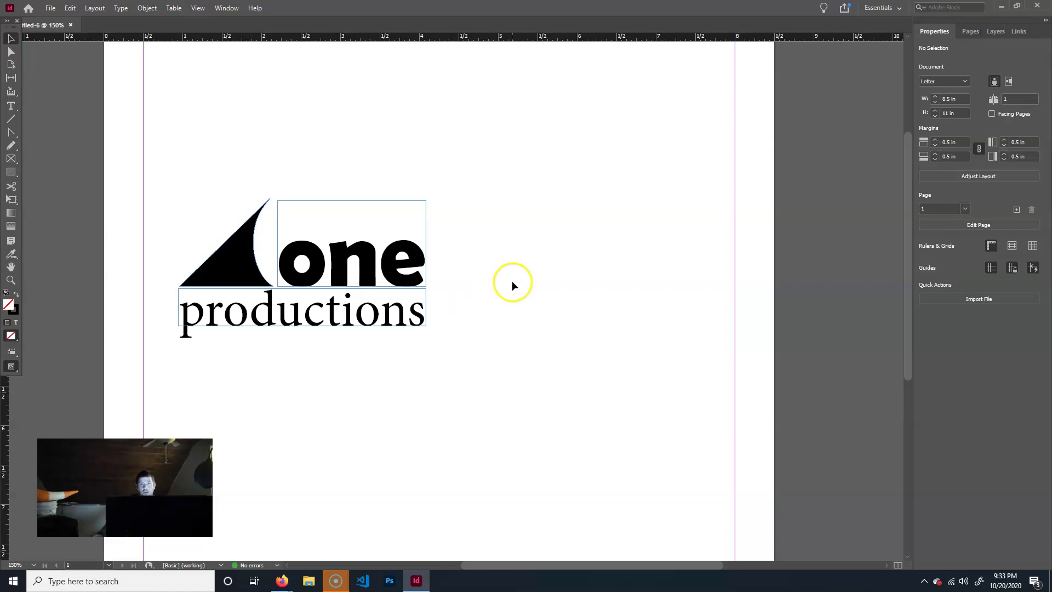